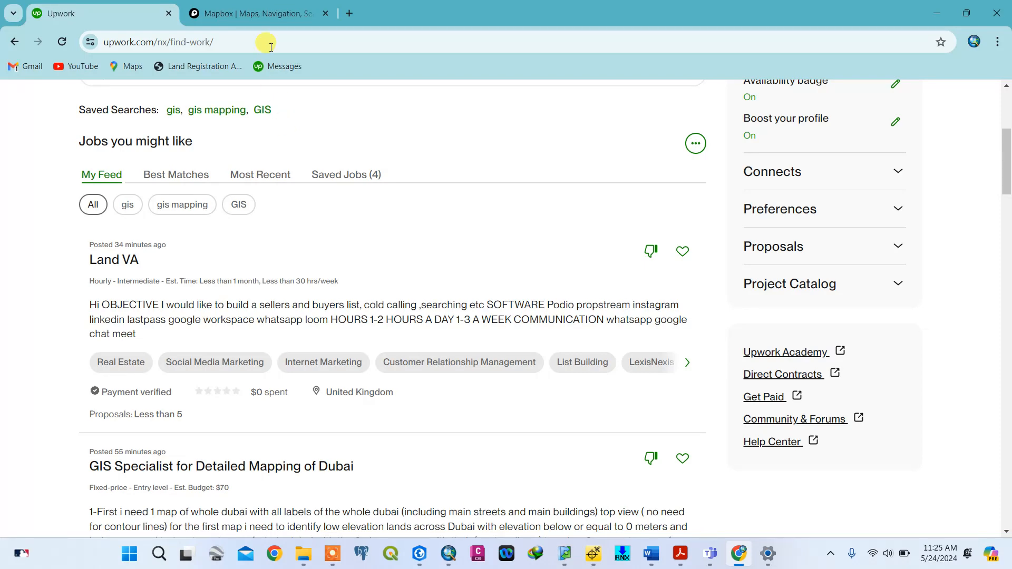
Switch to the Mapbox website and open the account dashboard
left_click(271, 15)
mouse_move(309, 142)
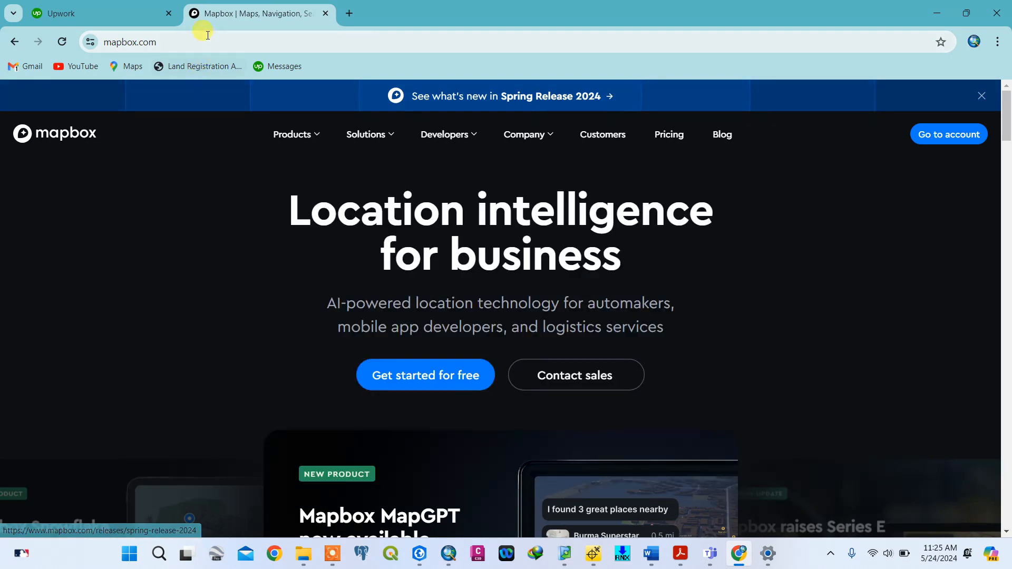
left_click(123, 11)
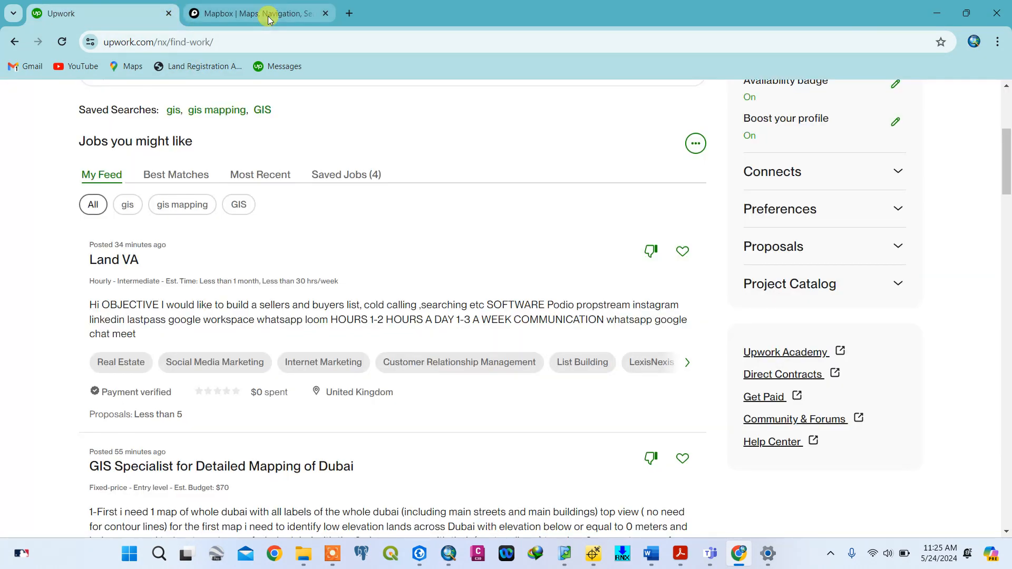
left_click(269, 19)
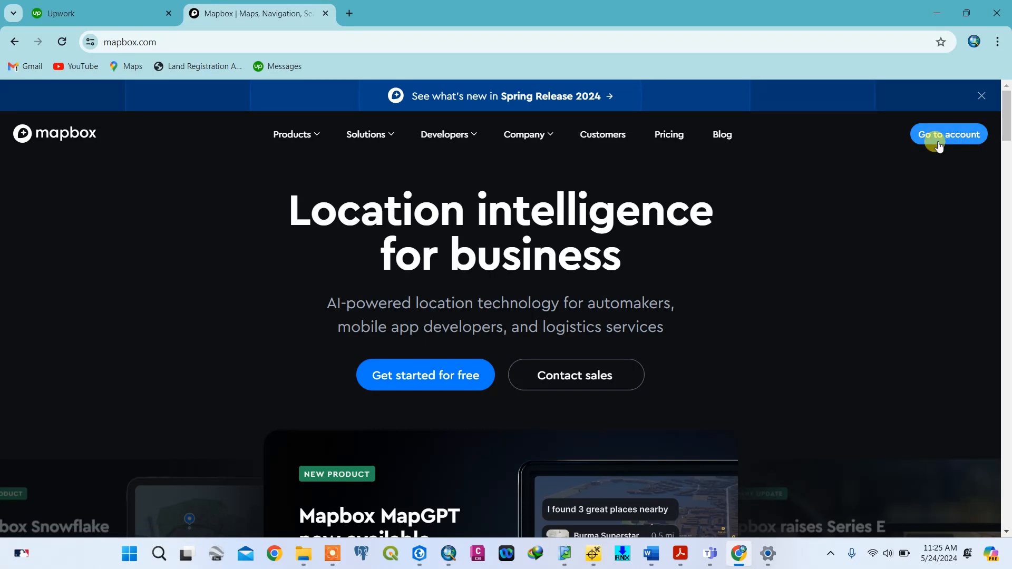
scroll(554, 327, "down", 1)
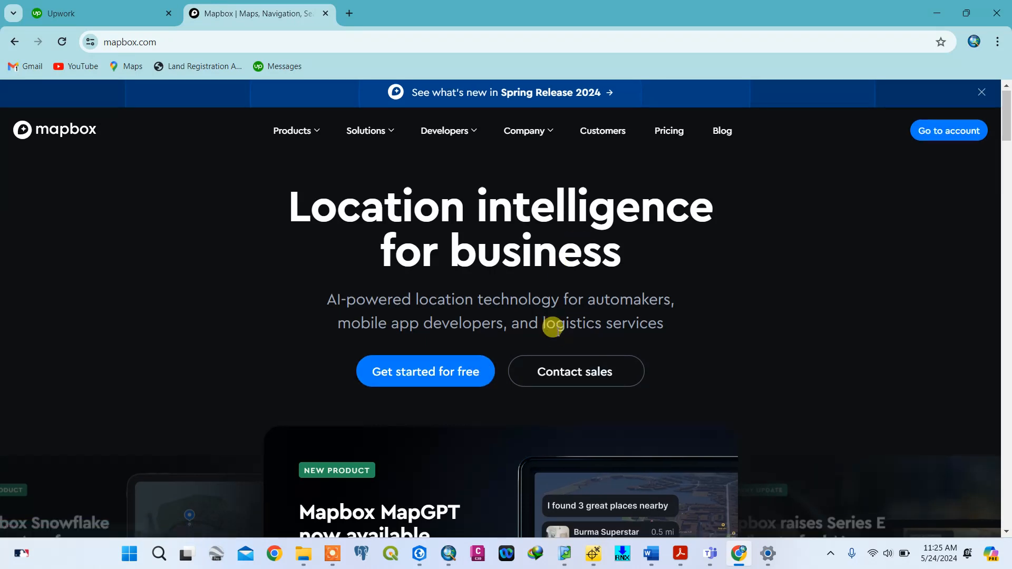
scroll(554, 326, "down", 2)
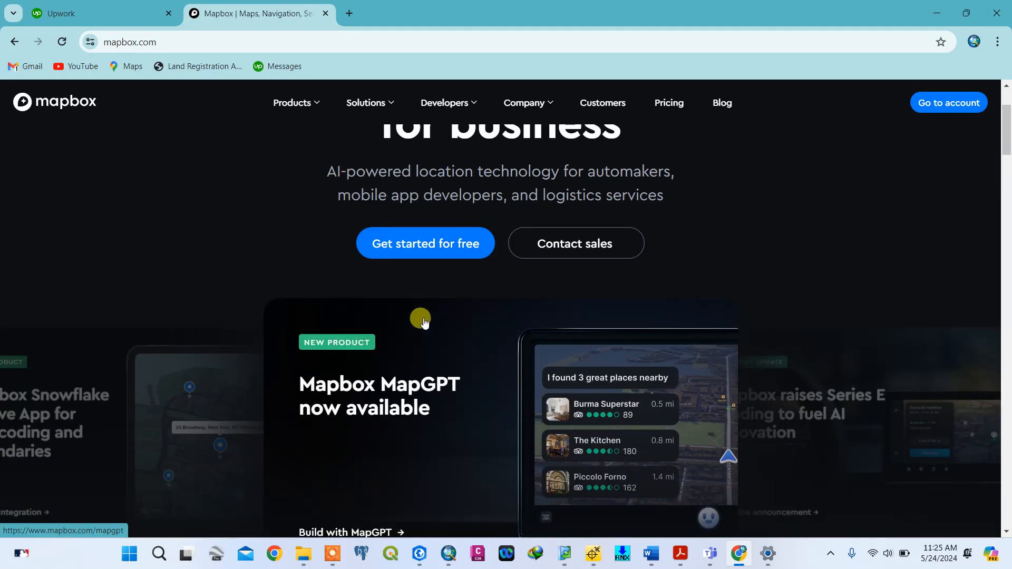
scroll(425, 323, "up", 1)
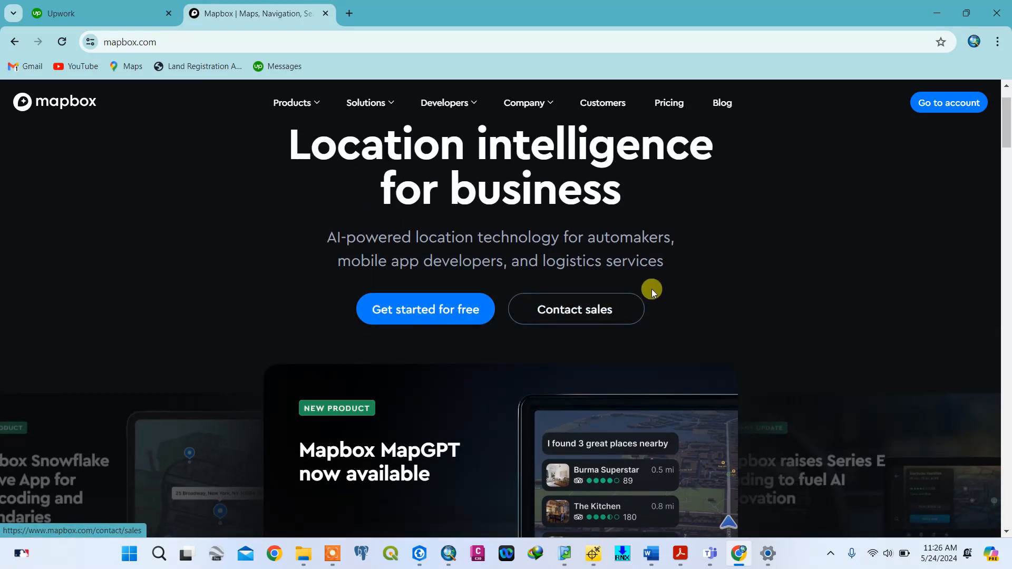
scroll(652, 288, "up", 1)
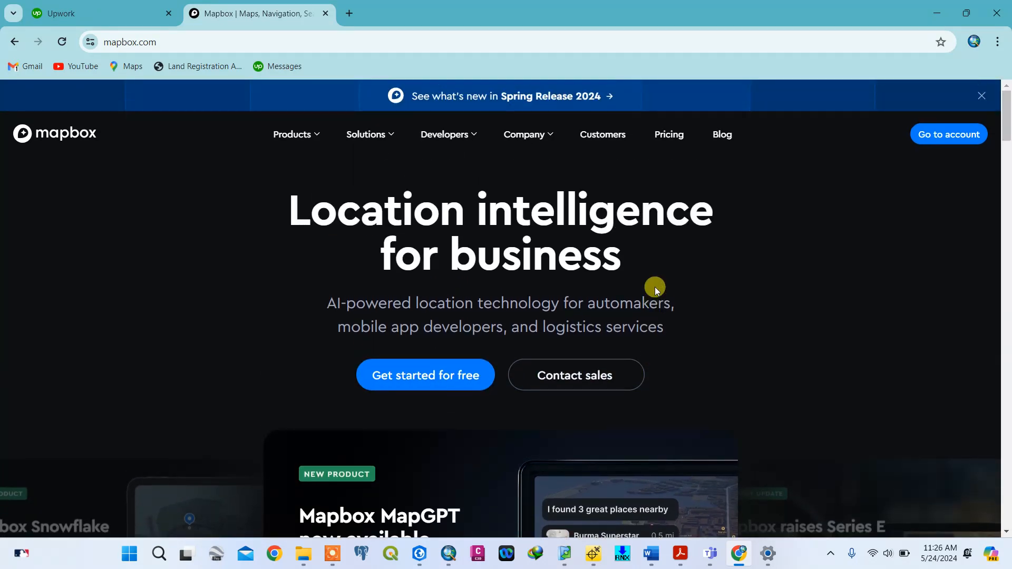
left_click(970, 136)
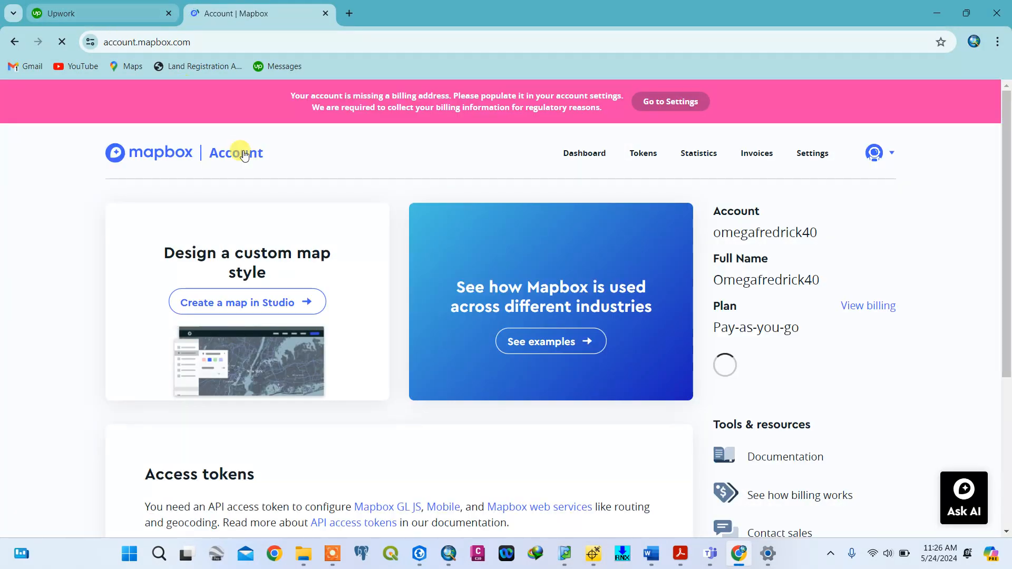
Check the signed-in username on the account dashboard and open Mapbox Studio to create a custom map
left_click(891, 158)
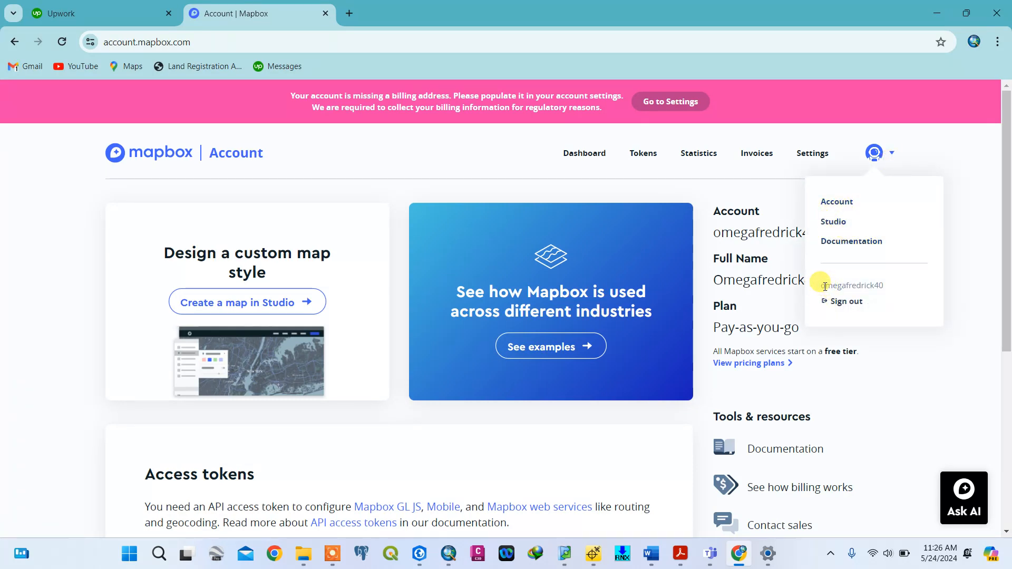
left_click_drag(823, 287, 880, 286)
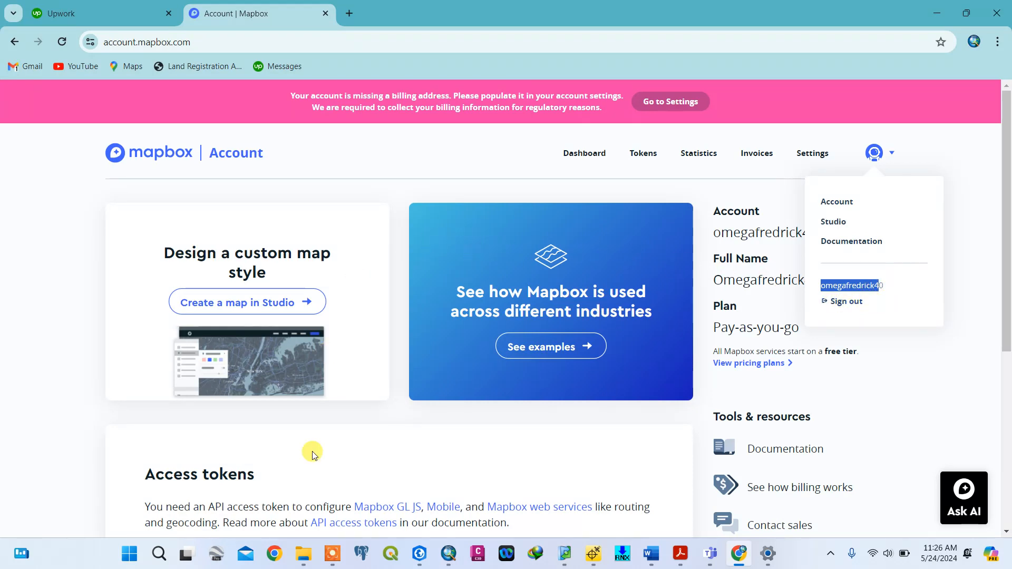
scroll(358, 379, "down", 1)
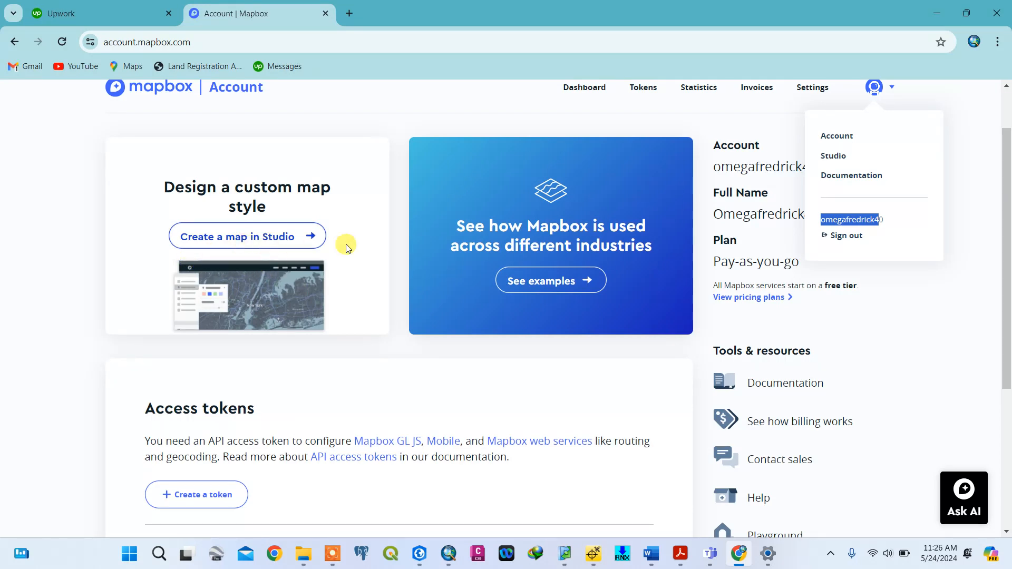
scroll(415, 287, "up", 1)
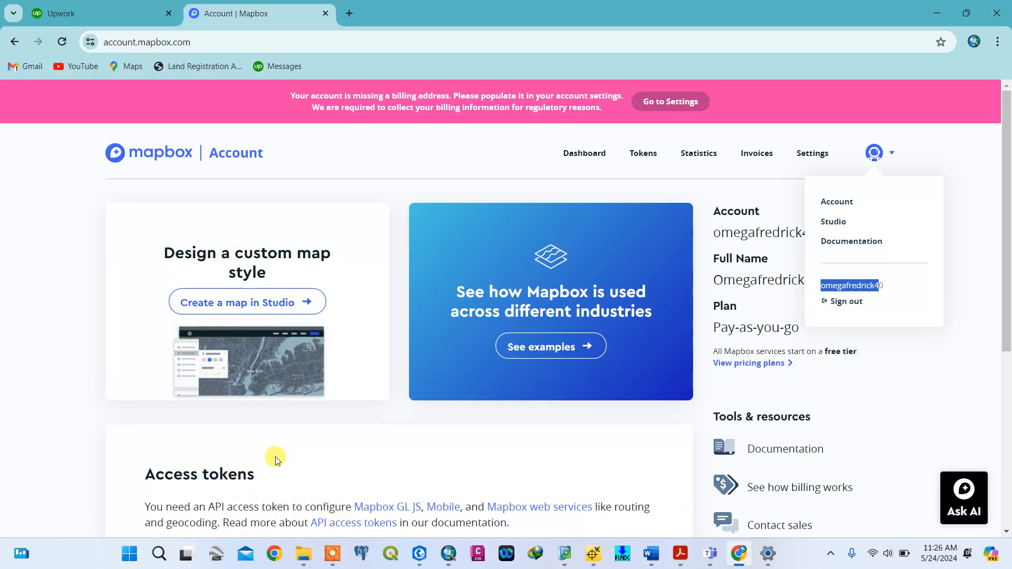
scroll(384, 362, "down", 2)
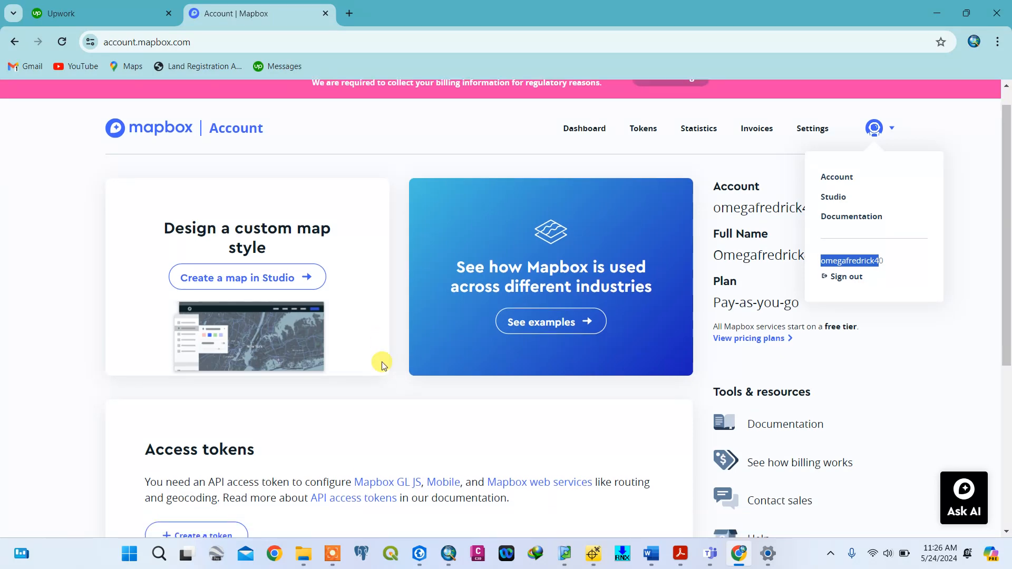
scroll(383, 362, "up", 2)
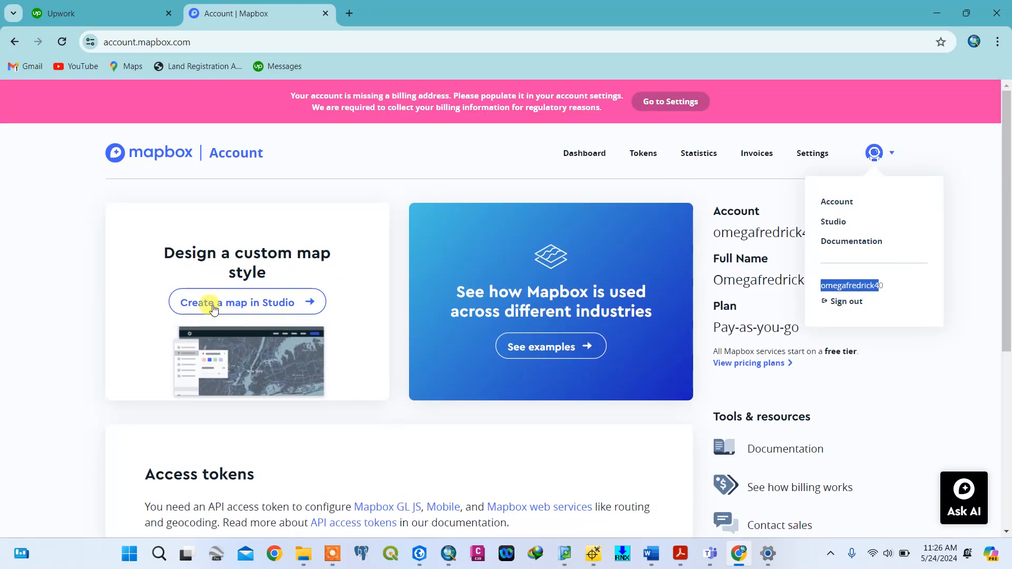
left_click(280, 309)
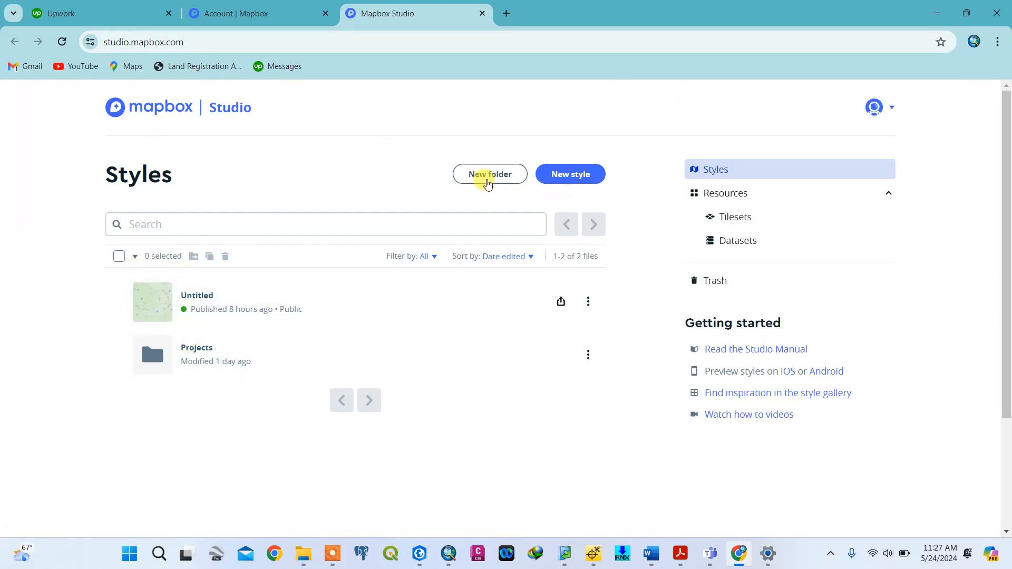
Create a new folder named TUTORIAL in the Styles list
left_click(488, 180)
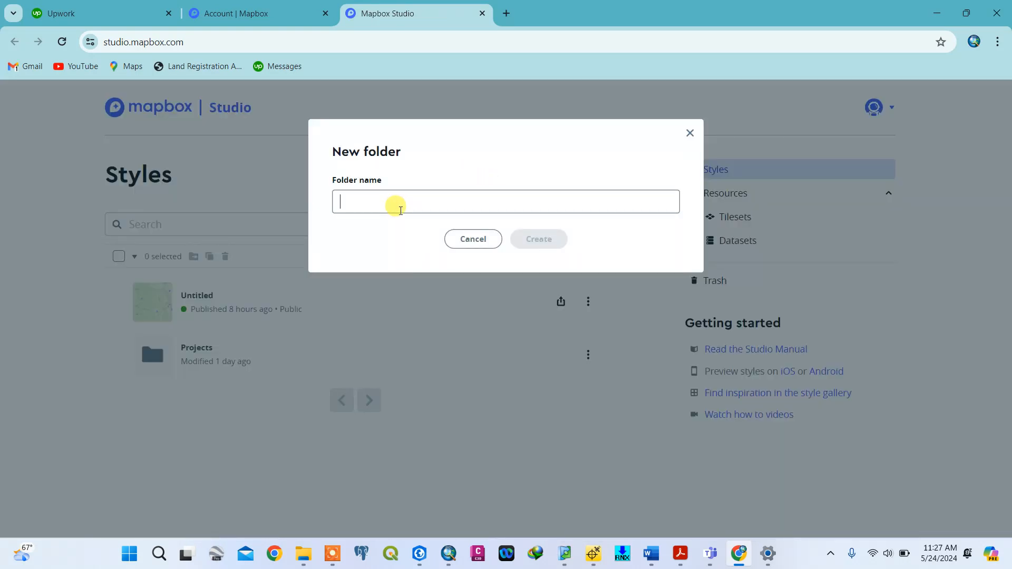
type("TUTORIAL")
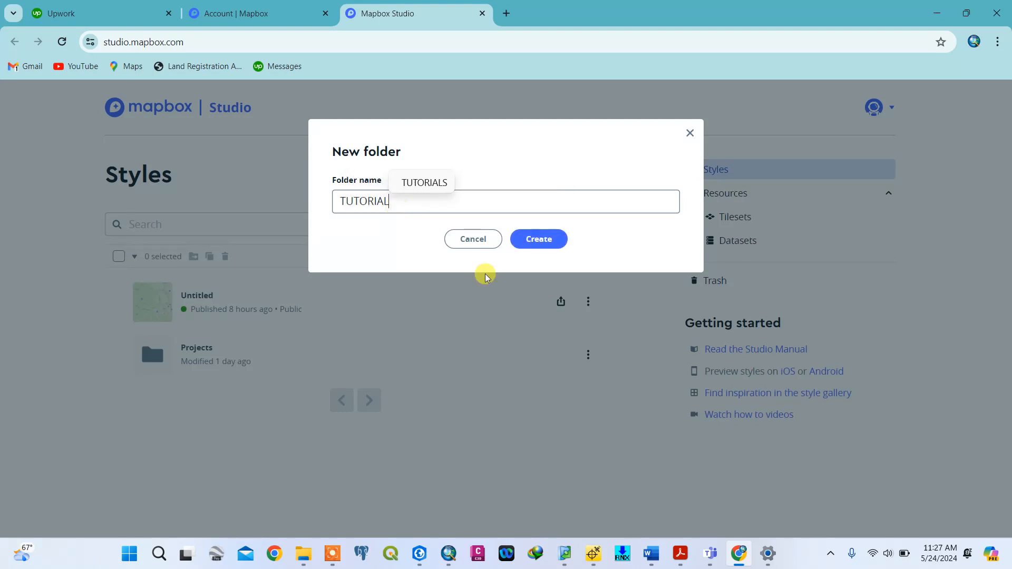
left_click(539, 239)
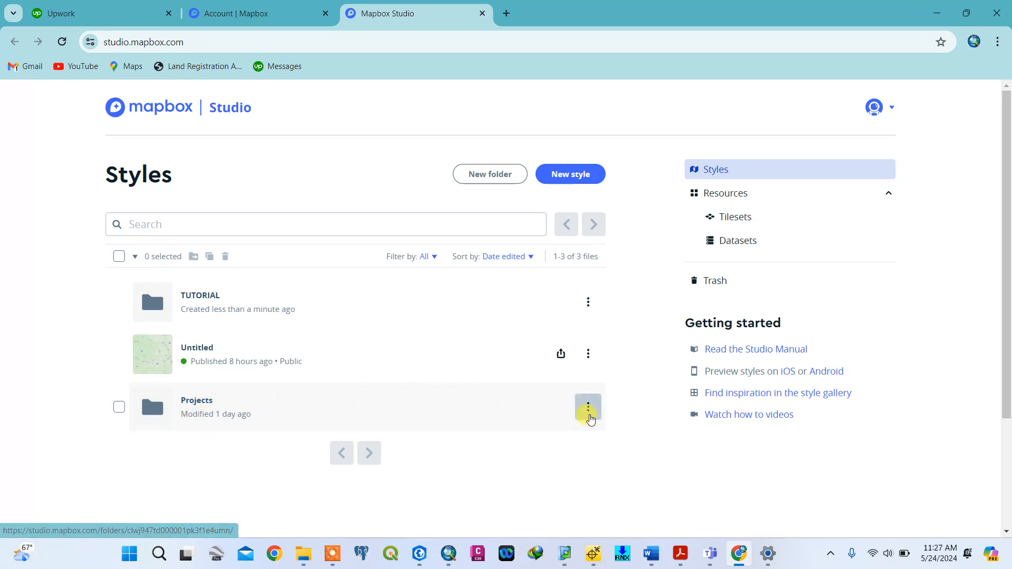
Delete the Projects folder from the Styles list and confirm the deletion
left_click(589, 415)
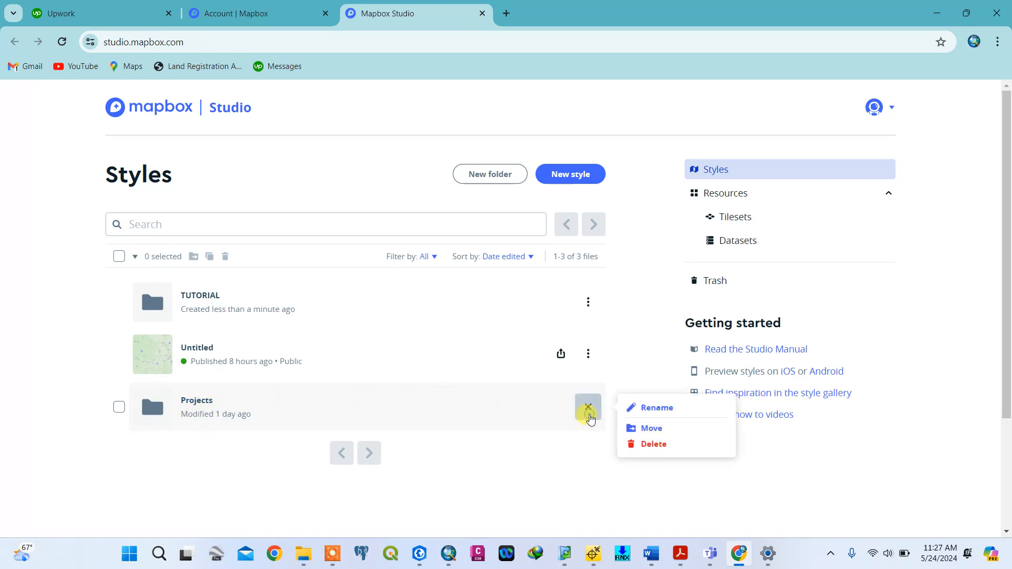
left_click(649, 446)
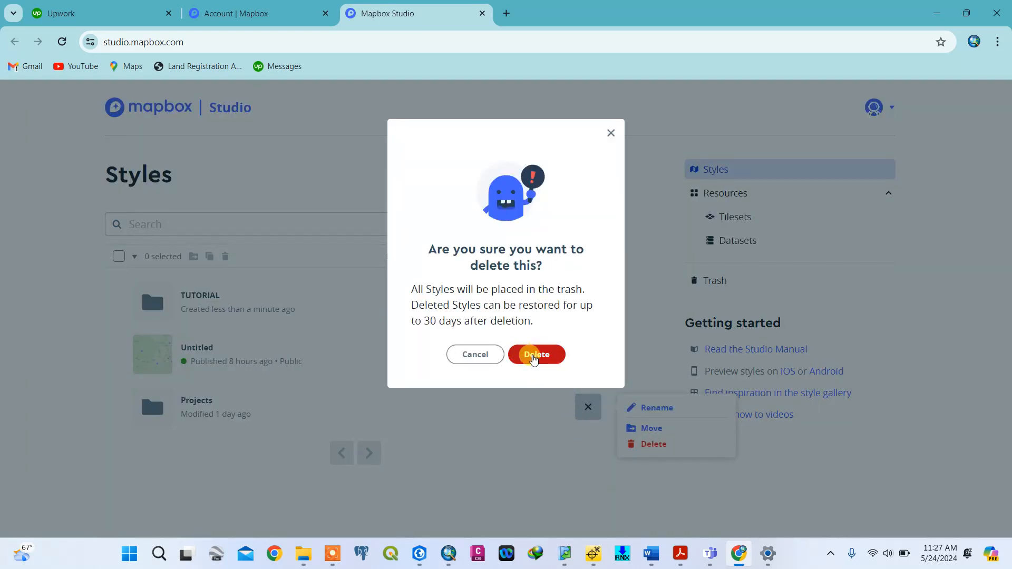
left_click(537, 355)
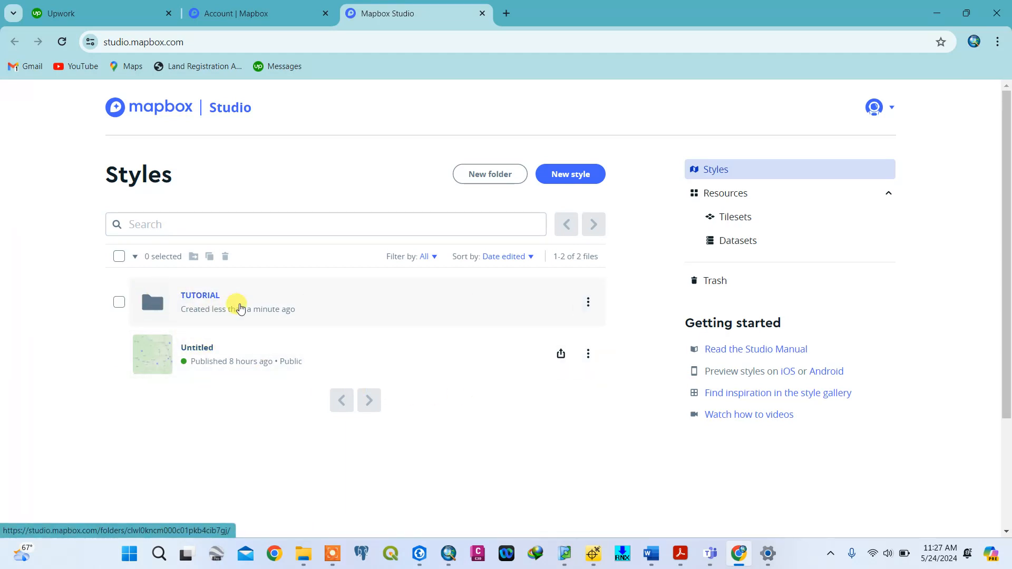
Open the TUTORIAL folder and begin creating a new style in it
left_click(240, 308)
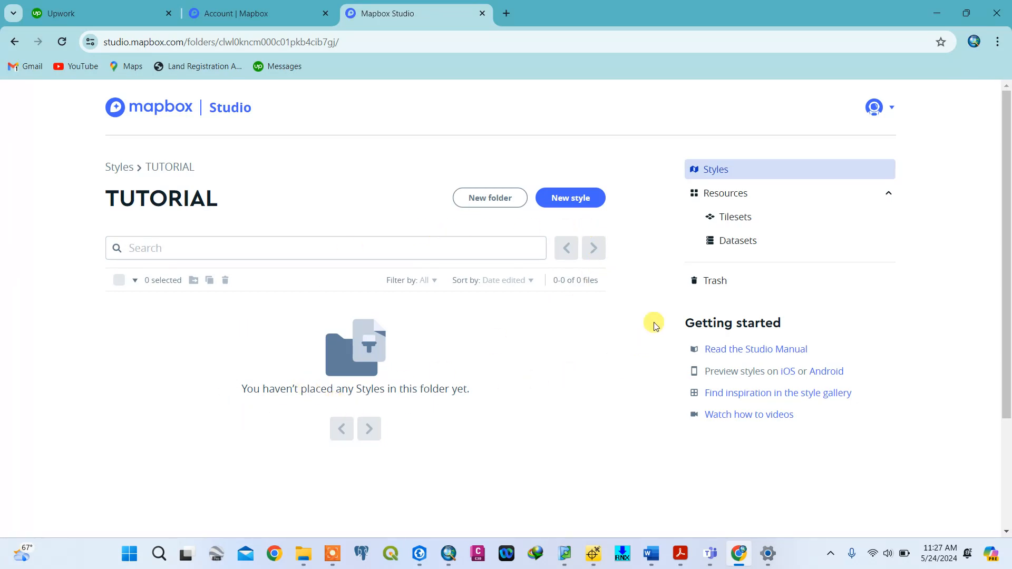
left_click(578, 203)
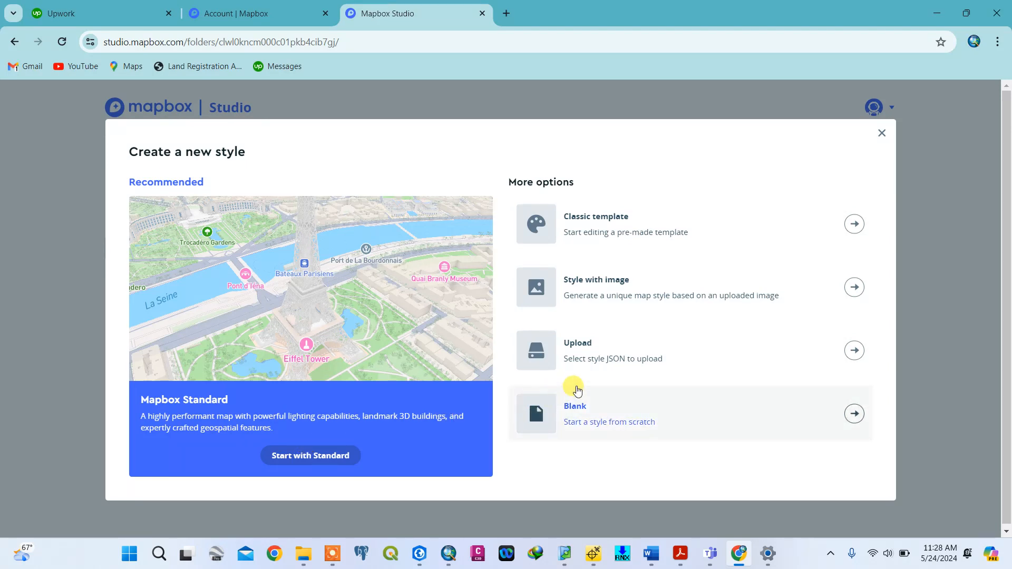
Preview the classic Streets template and the Monochrome template's Dark and Sky variations, and return to the new style options
left_click(597, 227)
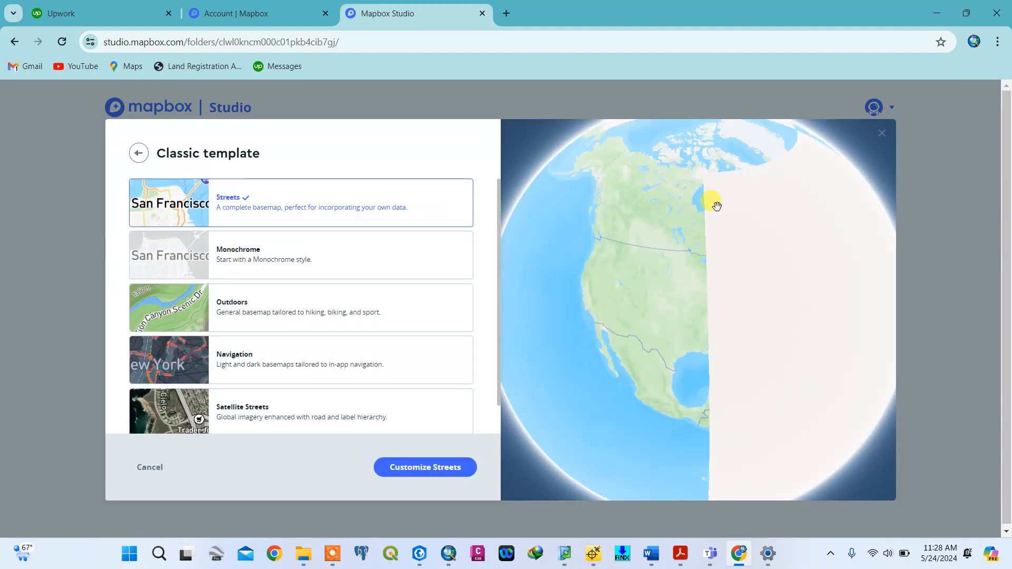
scroll(674, 297, "up", 4)
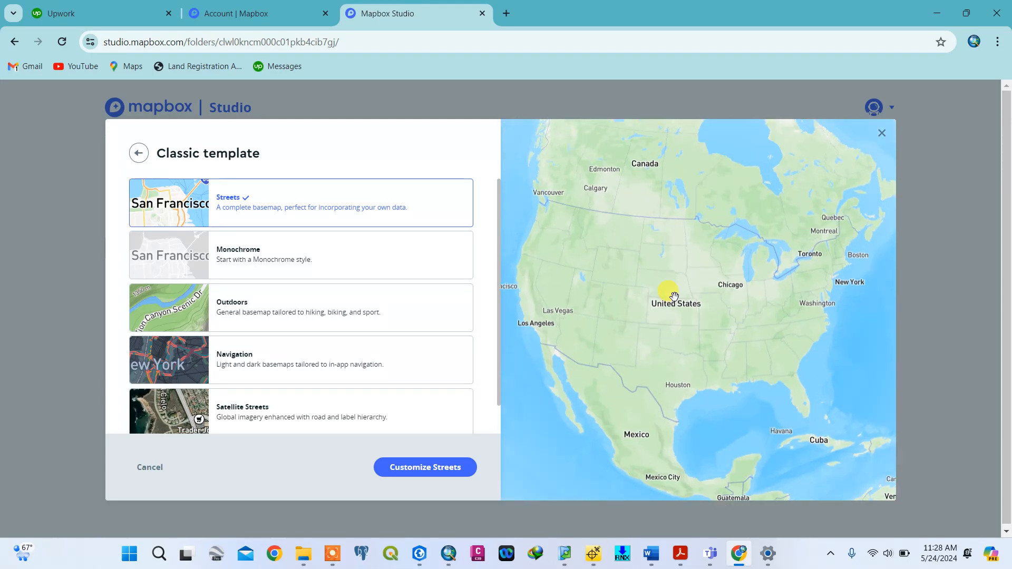
scroll(674, 296, "up", 2)
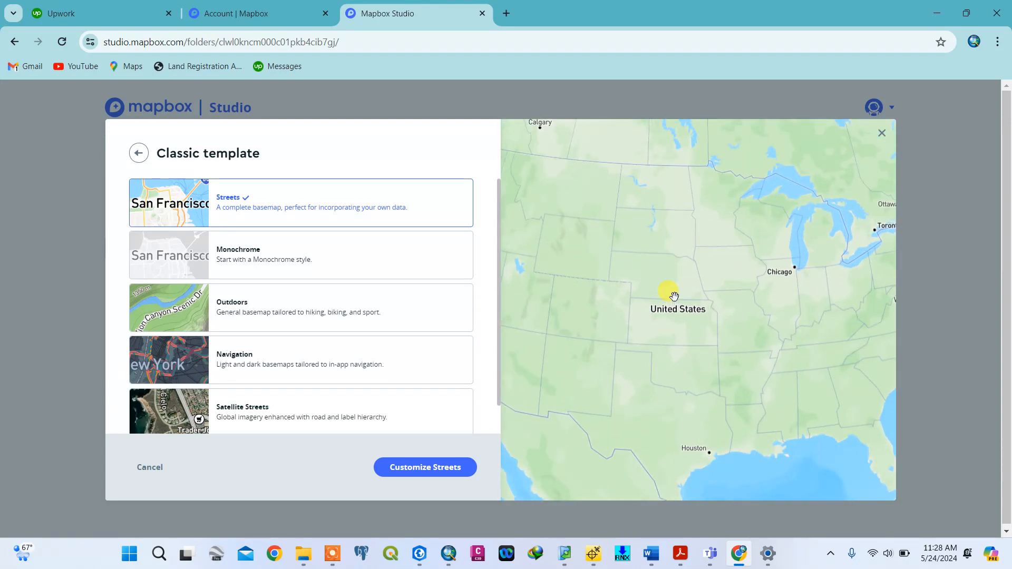
left_click(253, 261)
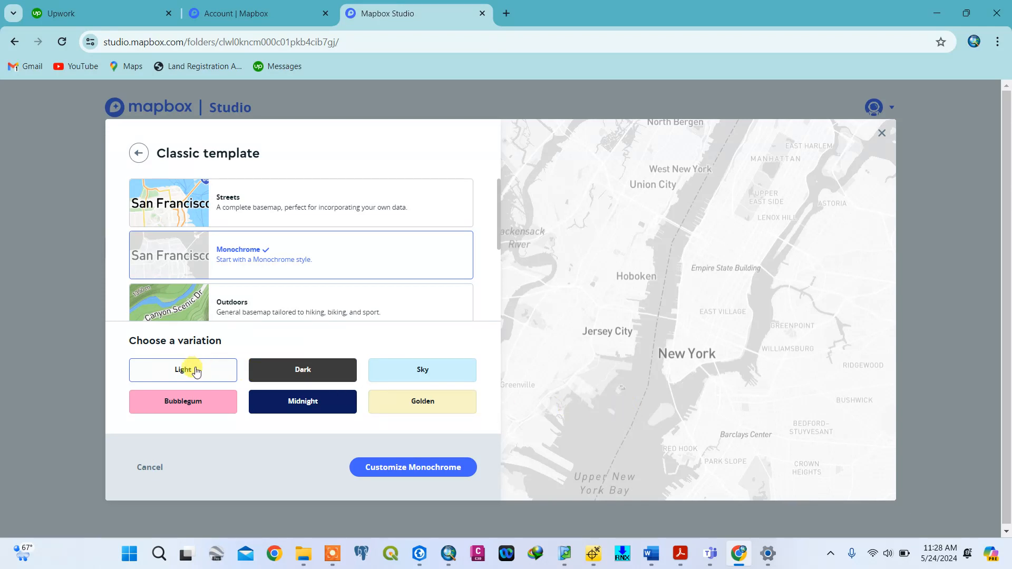
left_click(323, 380)
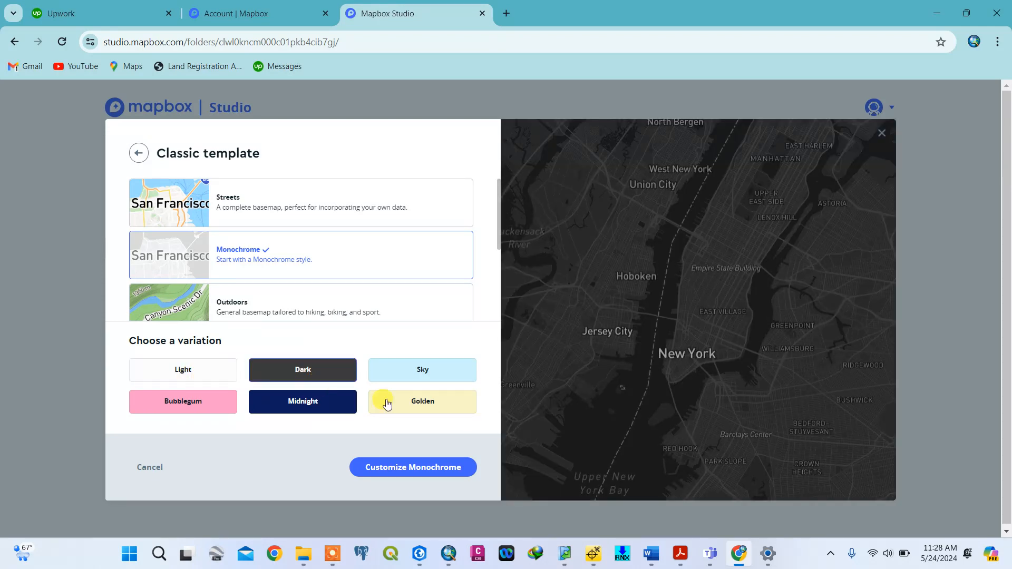
scroll(626, 345, "down", 3)
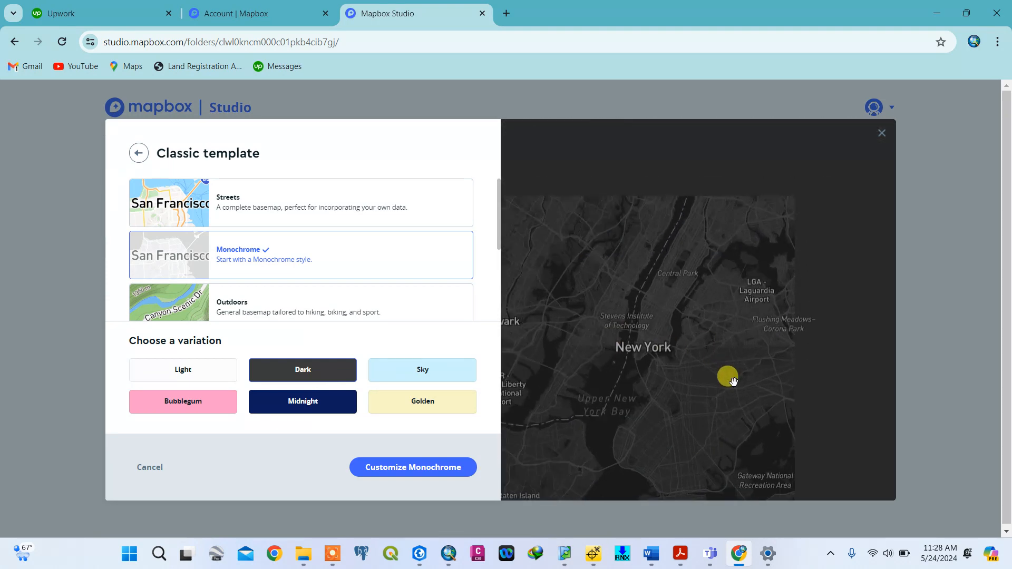
left_click(411, 382)
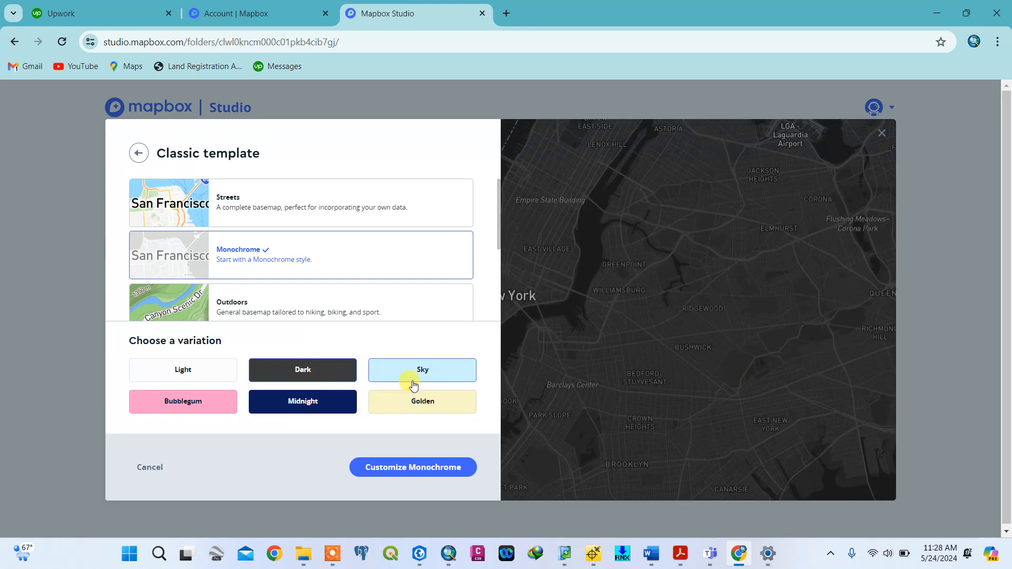
scroll(664, 330, "down", 2)
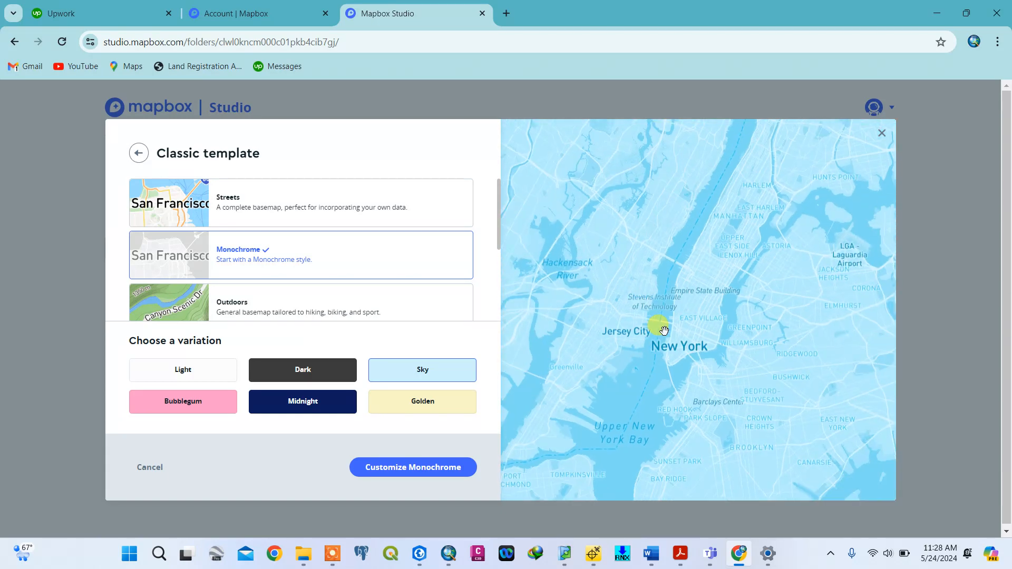
left_click(137, 153)
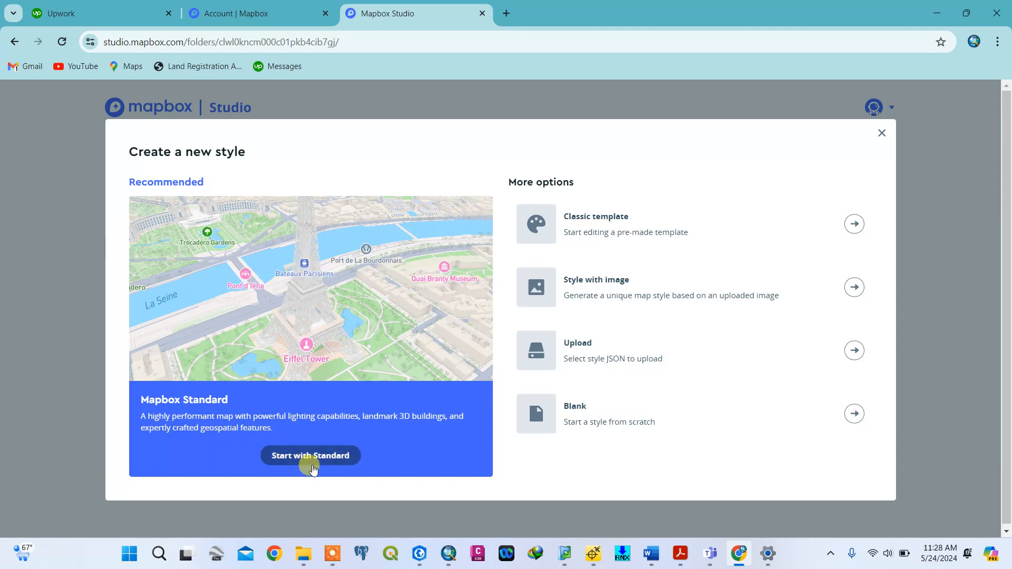
Create the new style in the TUTORIAL folder starting from Mapbox Standard
left_click(305, 460)
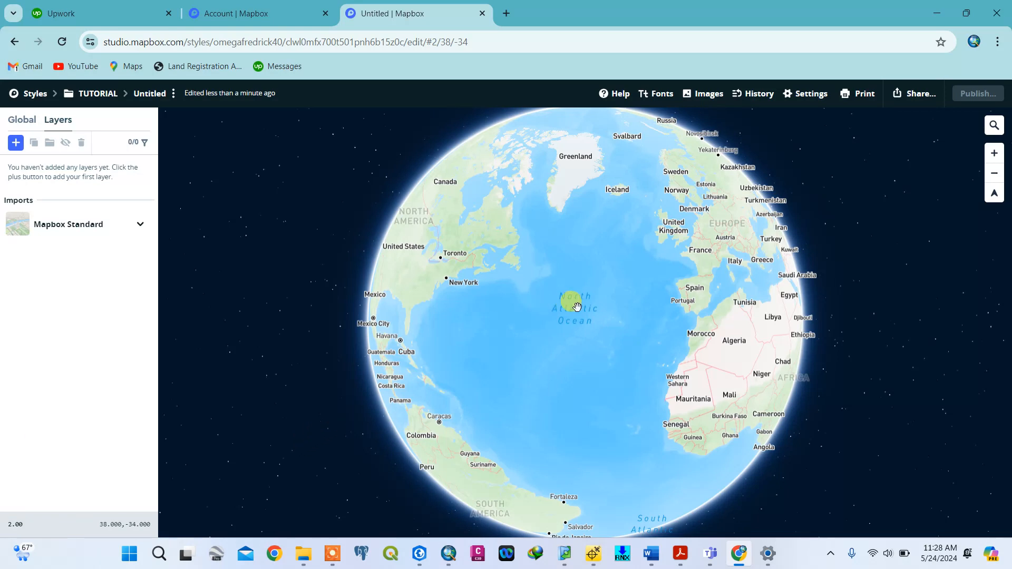
left_click_drag(759, 356, 557, 318)
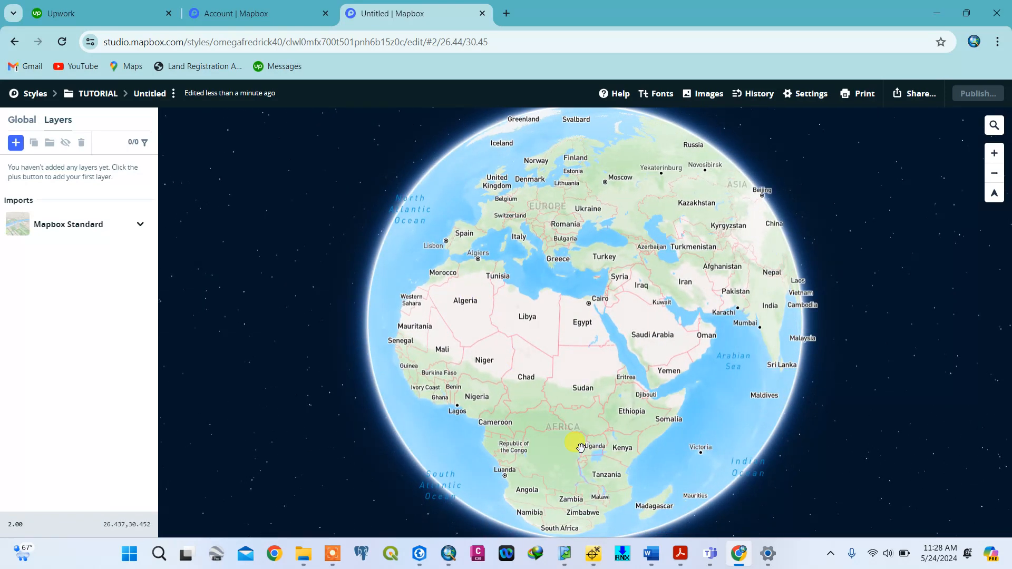
scroll(576, 422, "up", 5)
scroll(612, 317, "down", 3)
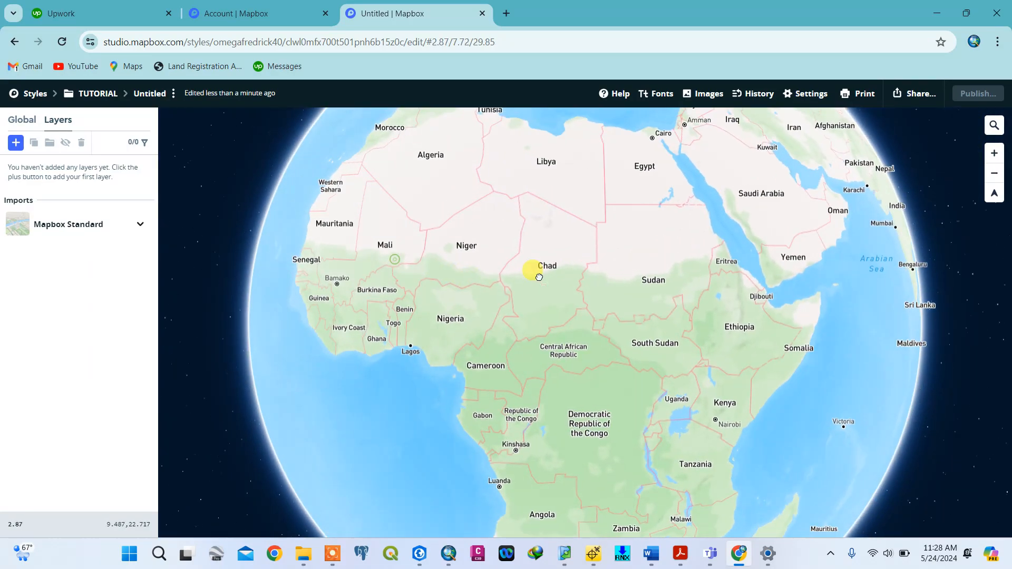
Pan the globe from Africa across South America and the Caribbean to bring the United States into view
left_click_drag(539, 278, 574, 280)
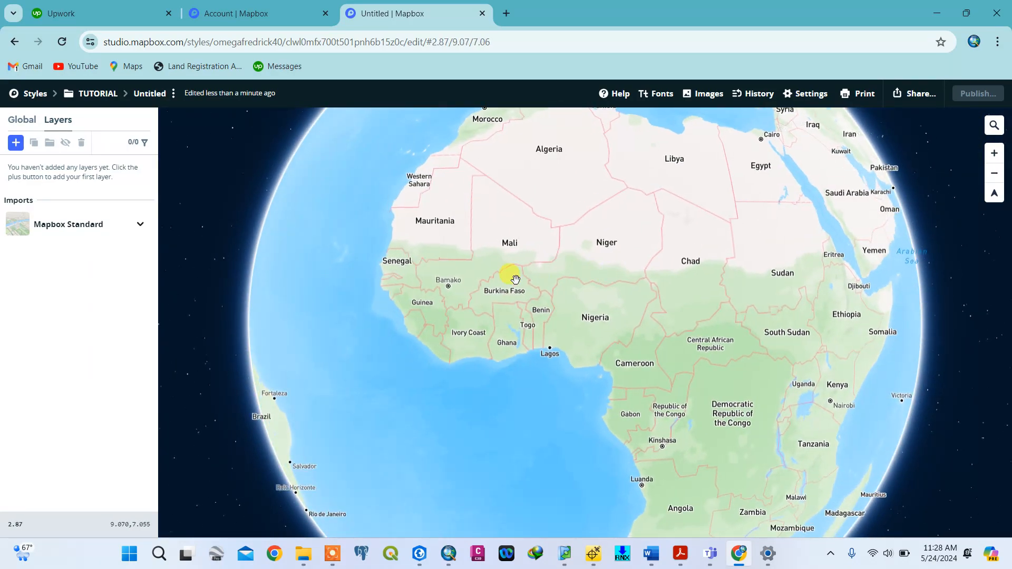
left_click_drag(427, 278, 537, 308)
left_click_drag(342, 312, 567, 324)
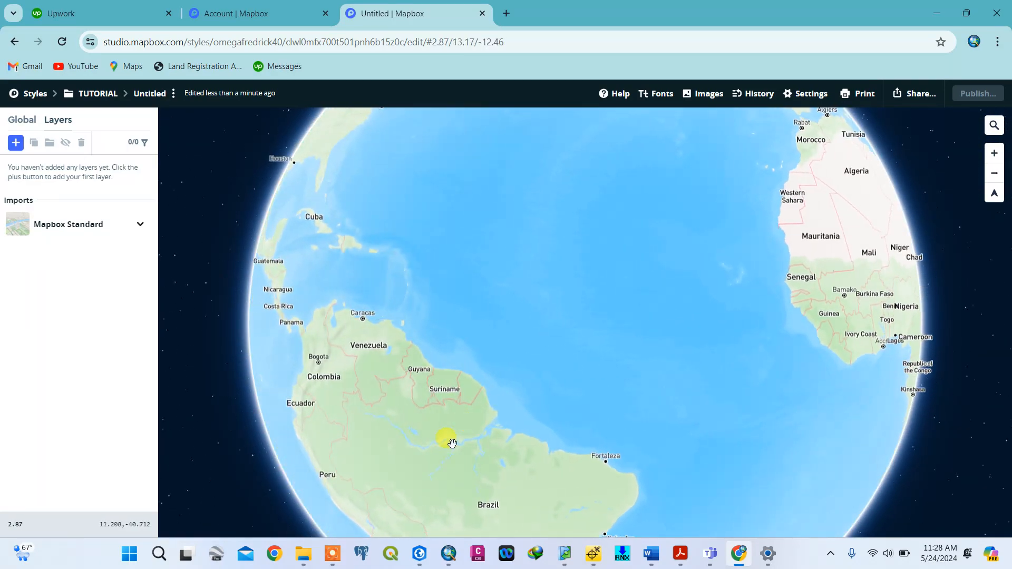
left_click_drag(466, 416, 501, 327)
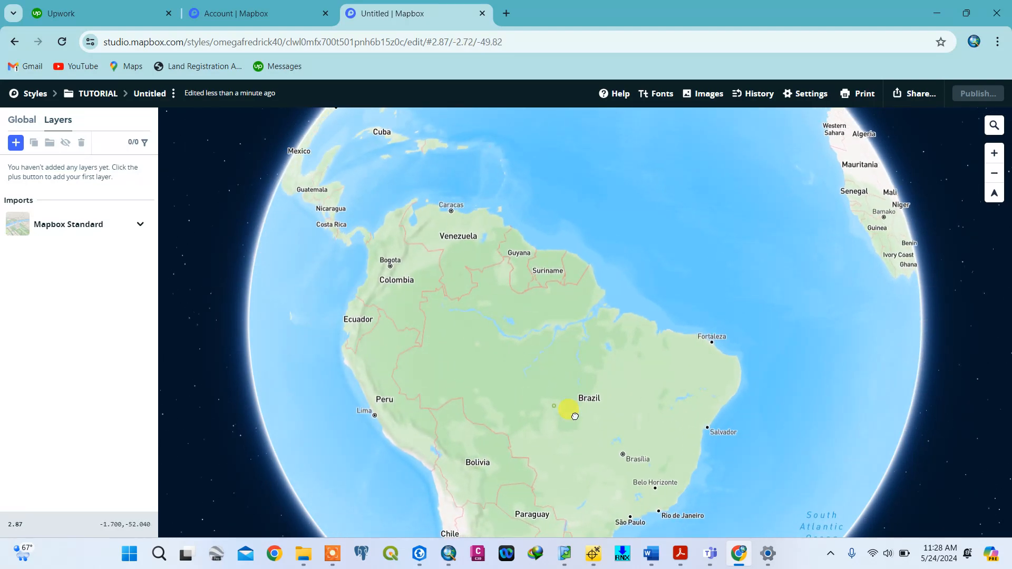
double_click(564, 413)
scroll(426, 320, "up", 4)
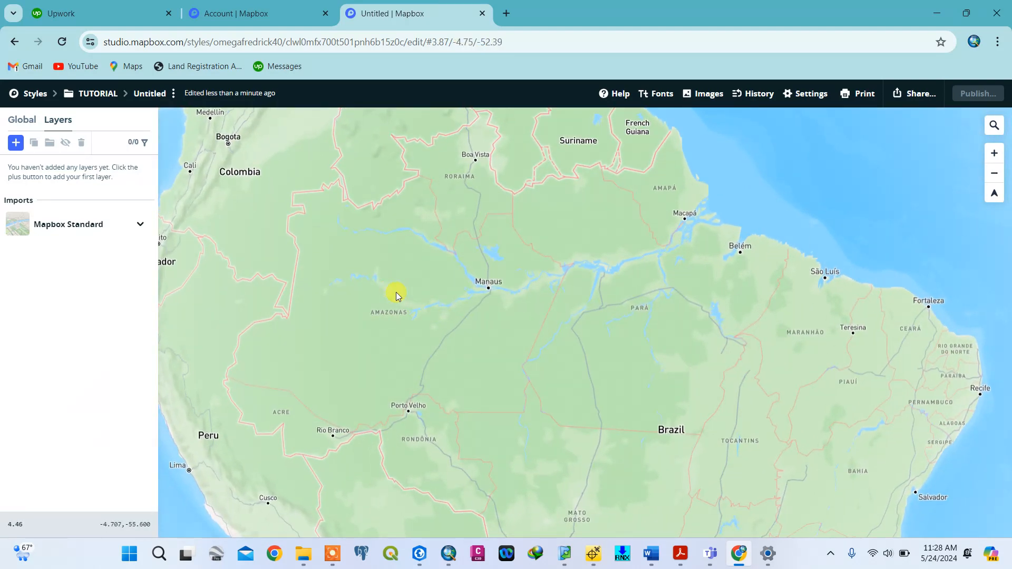
left_click_drag(311, 195, 398, 357)
left_click_drag(330, 174, 447, 319)
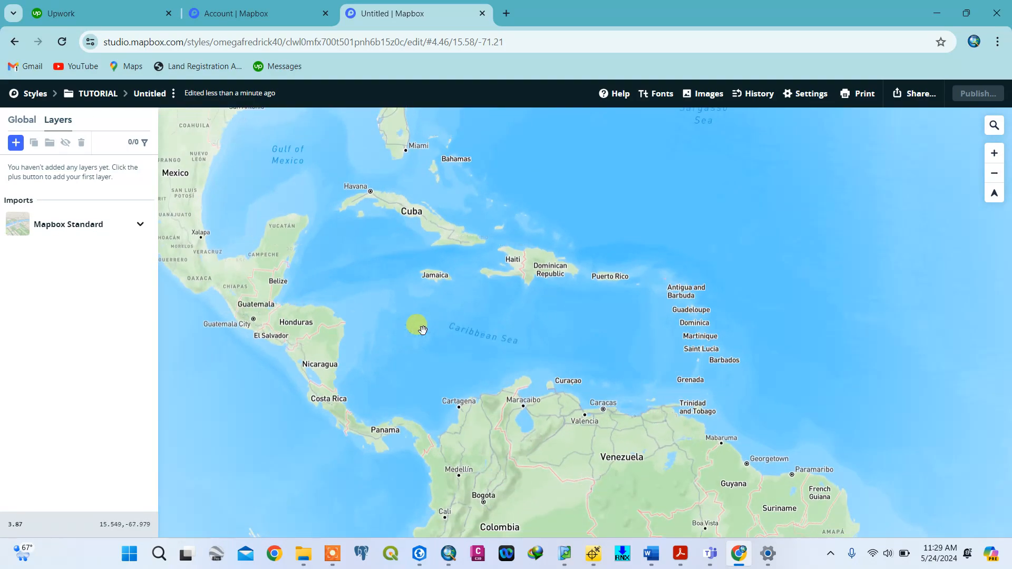
scroll(343, 287, "down", 3)
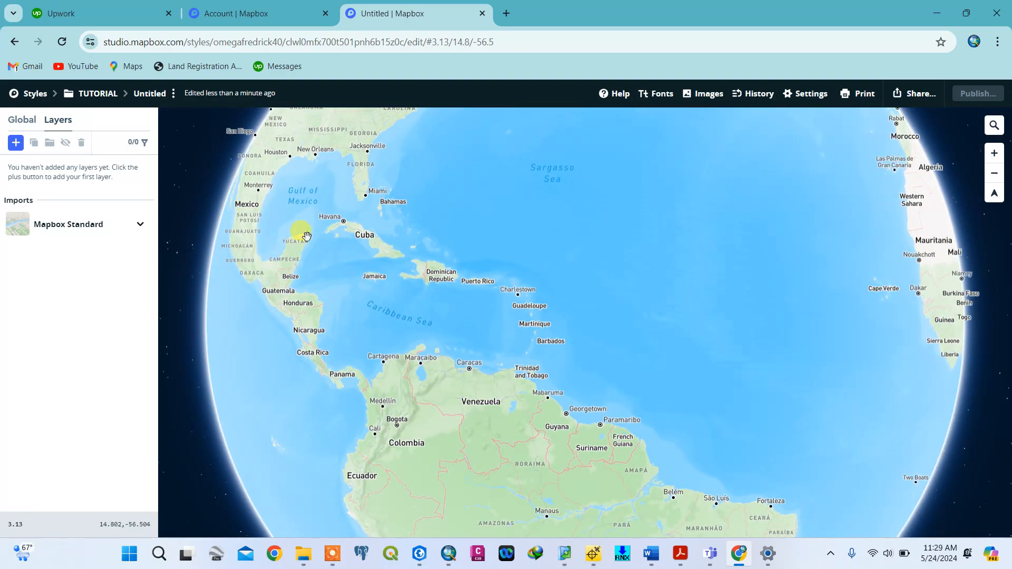
left_click_drag(306, 235, 282, 392)
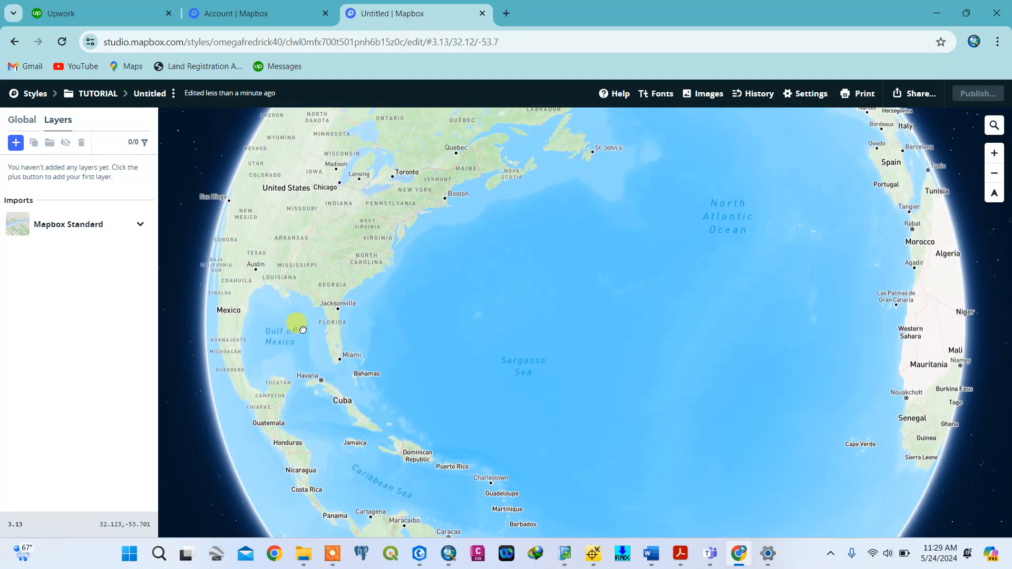
left_click_drag(303, 330, 570, 332)
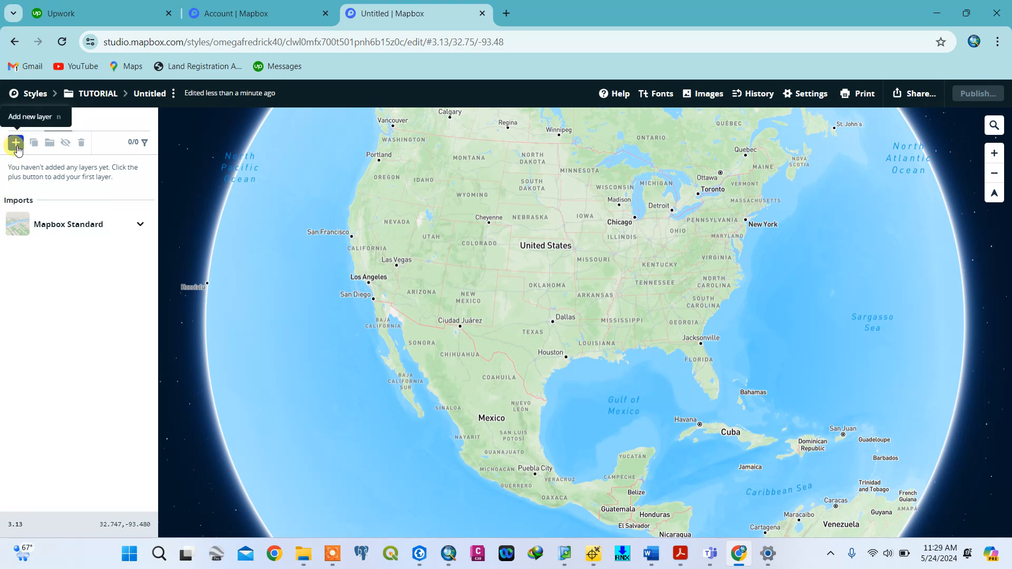
Look at the empty new layer form and the Mapbox Standard import's light, typography and label visibility settings
left_click(17, 149)
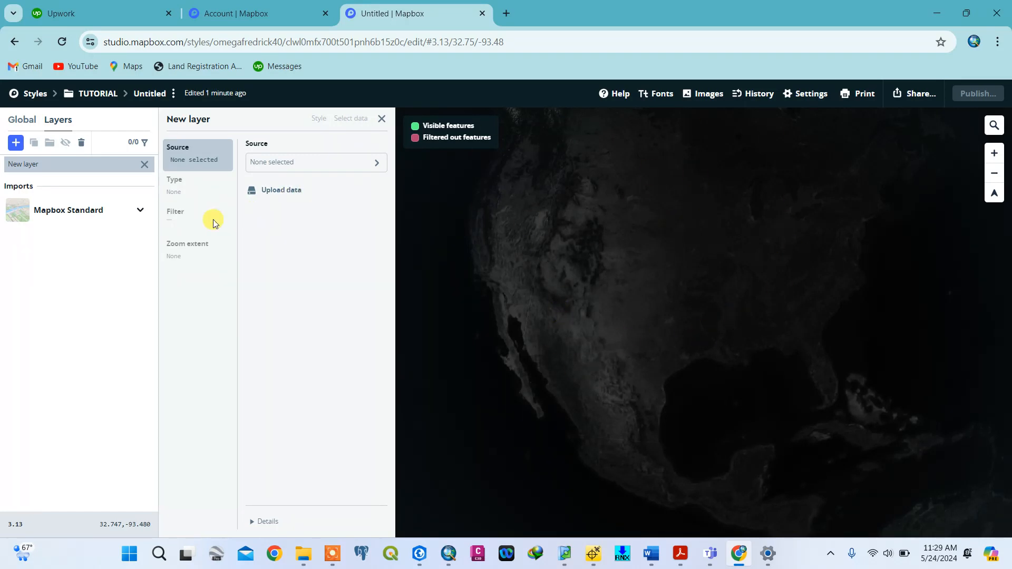
left_click(78, 224)
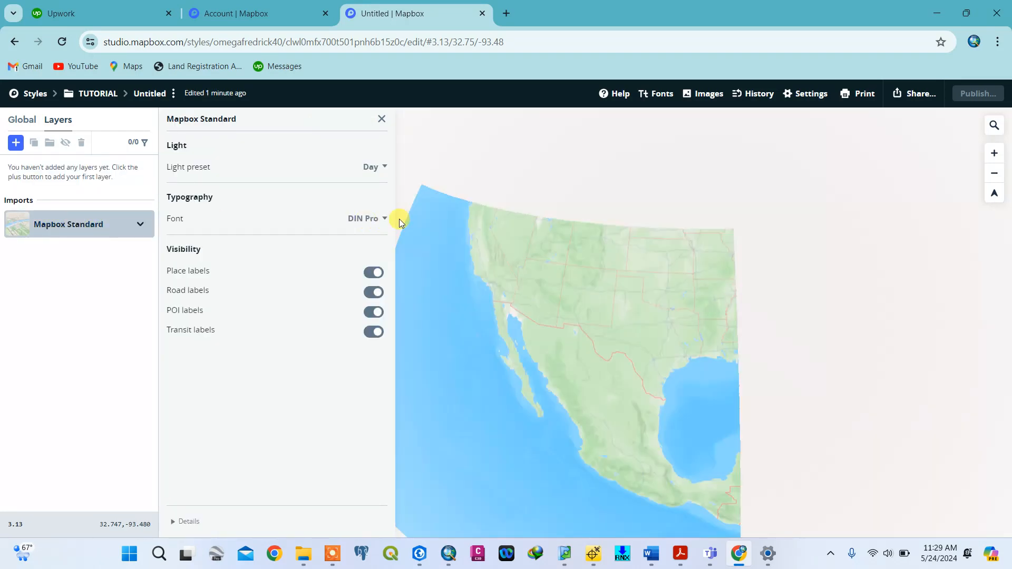
left_click_drag(601, 271, 671, 314)
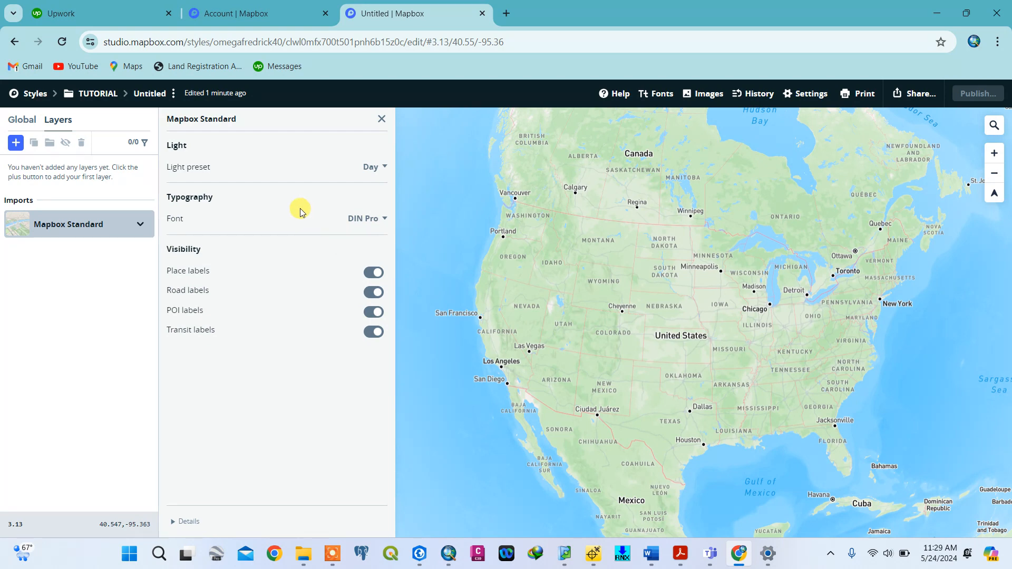
Start a new layer, begin choosing a file to upload as its source data, and check the available file type filters
left_click(15, 143)
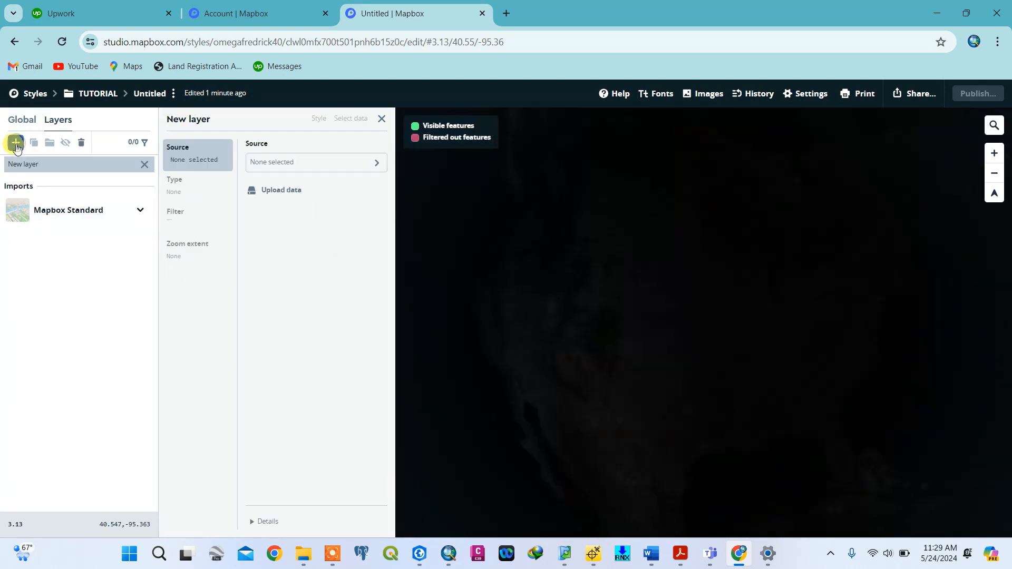
left_click(289, 192)
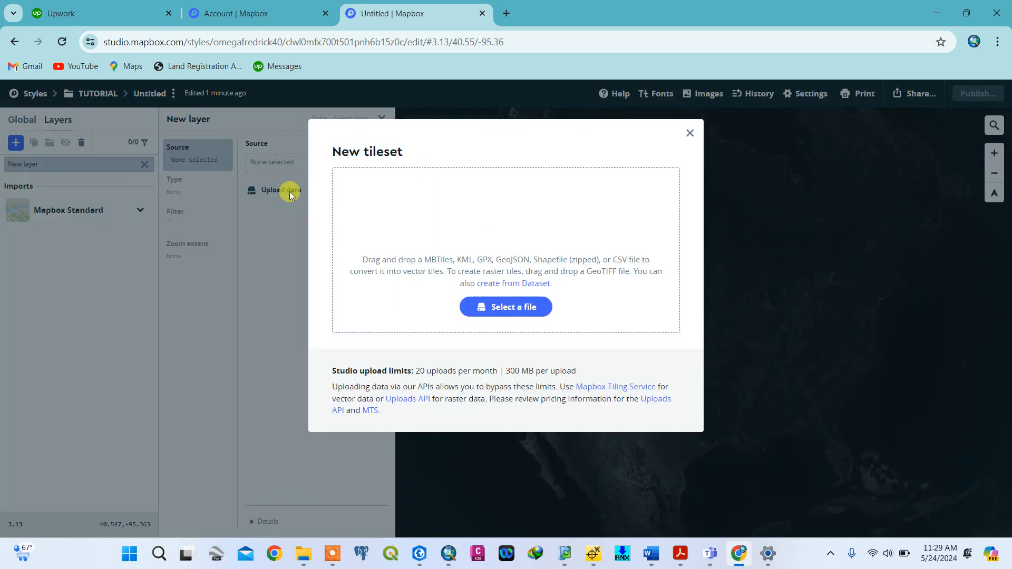
left_click(528, 311)
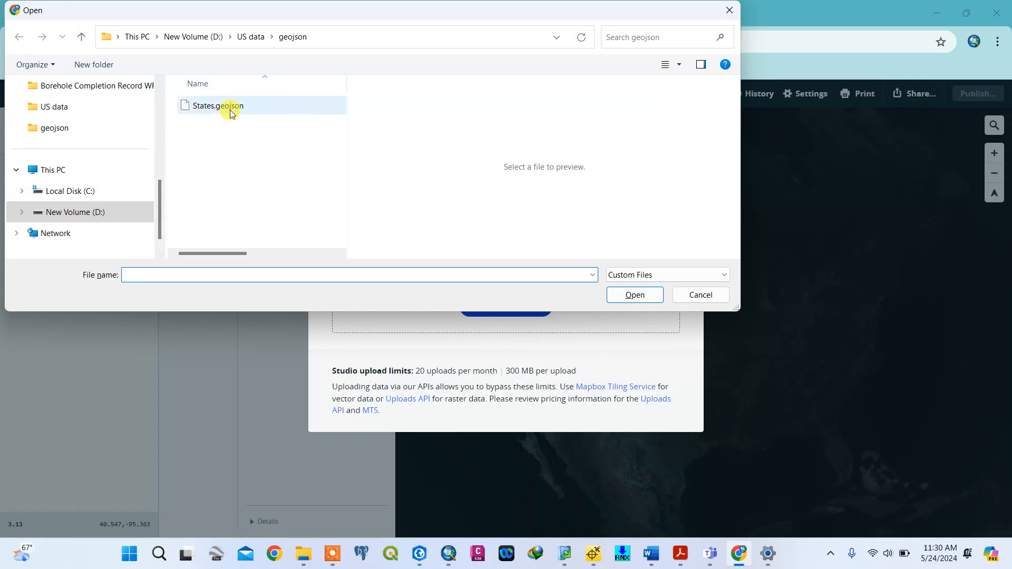
left_click(677, 275)
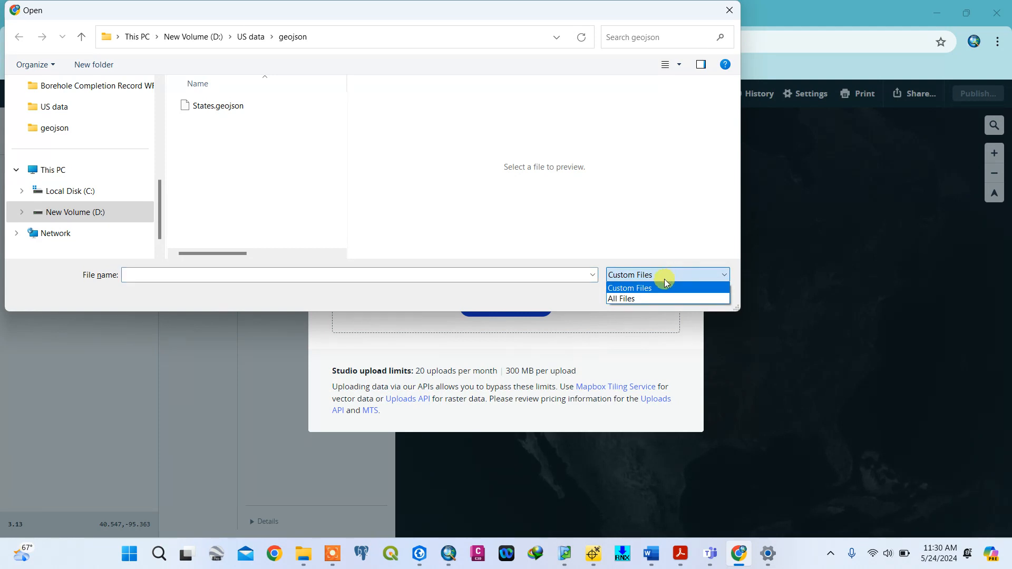
left_click(608, 358)
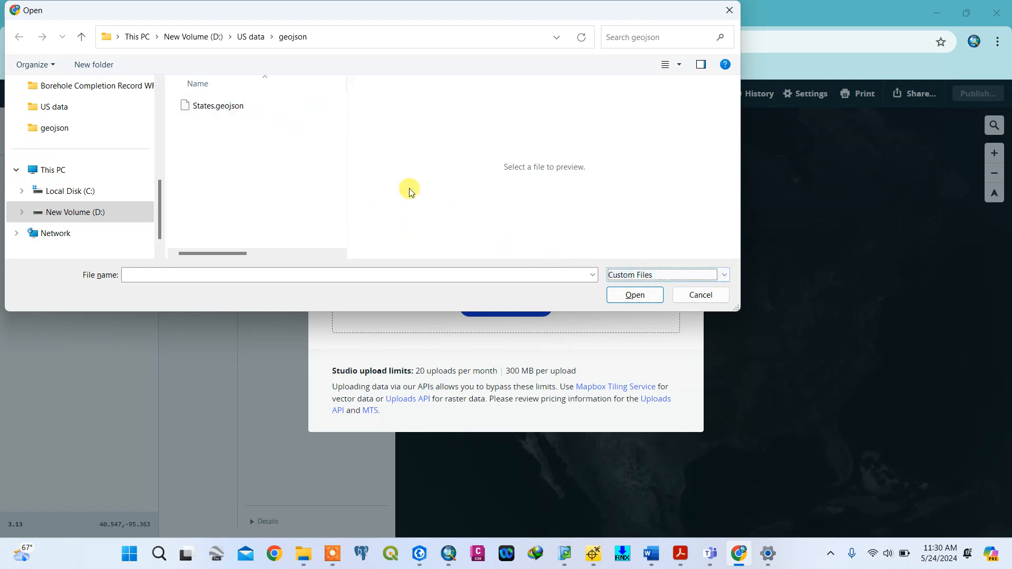
Browse the subfolders of the US data folder and return to its geojson folder
left_click(82, 39)
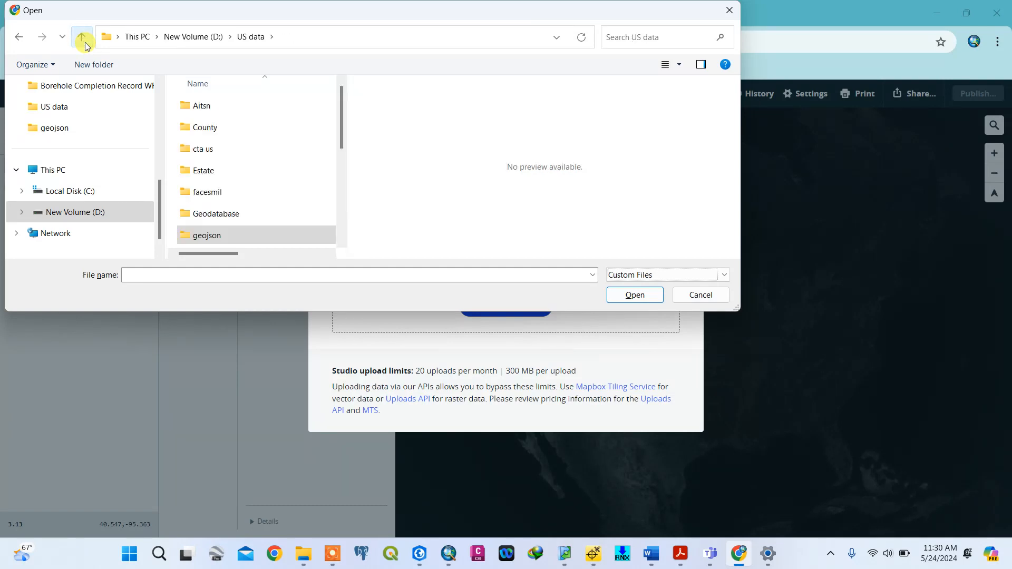
left_click(198, 232)
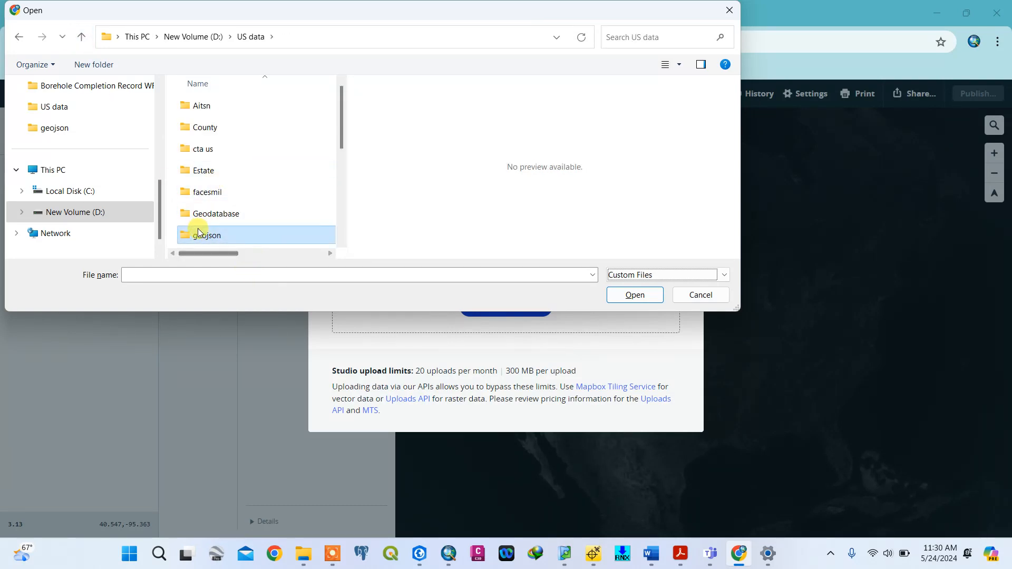
scroll(271, 190, "down", 2)
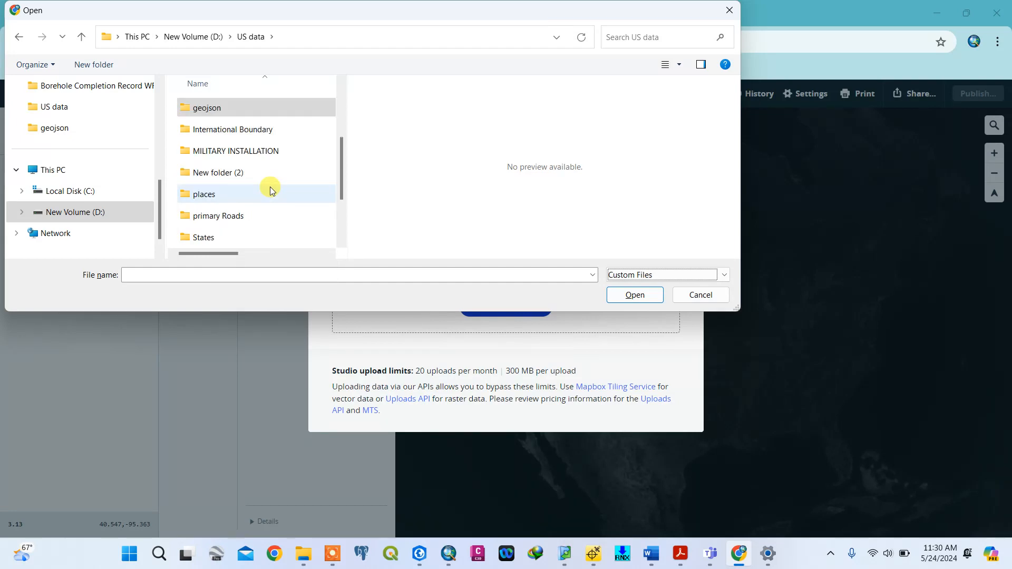
scroll(209, 159, "up", 1)
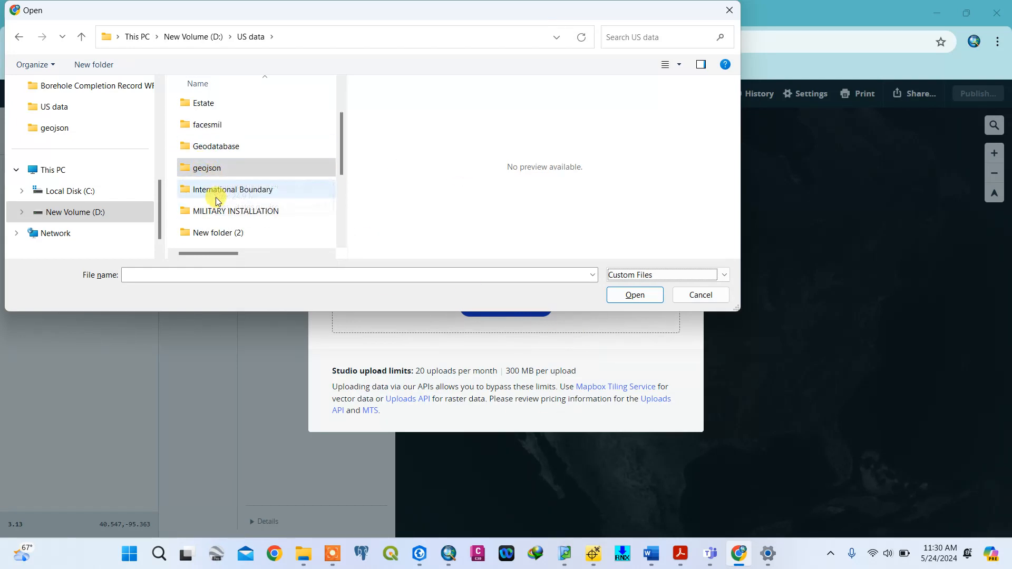
scroll(218, 200, "down", 2)
scroll(219, 200, "up", 3)
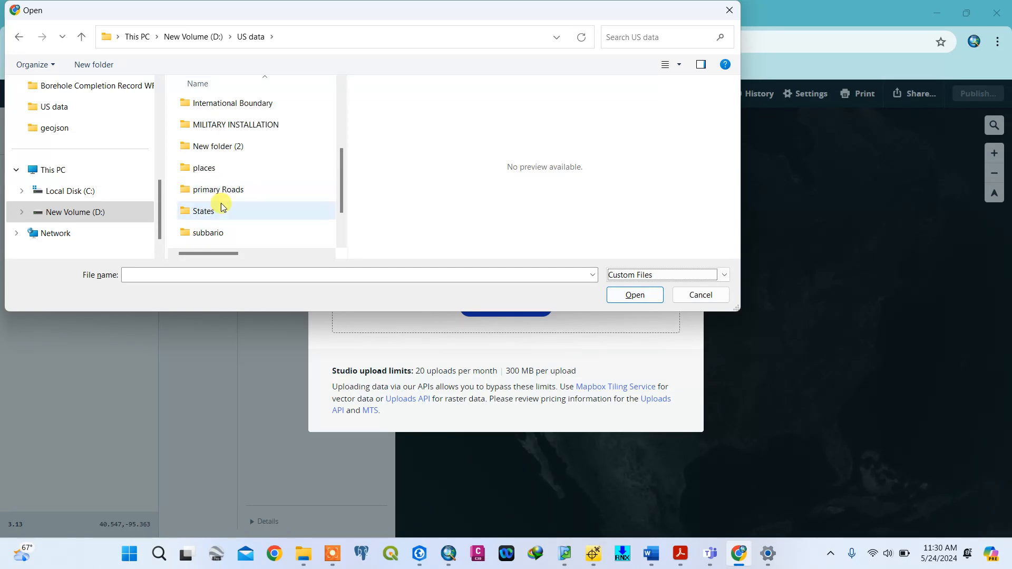
double_click(219, 212)
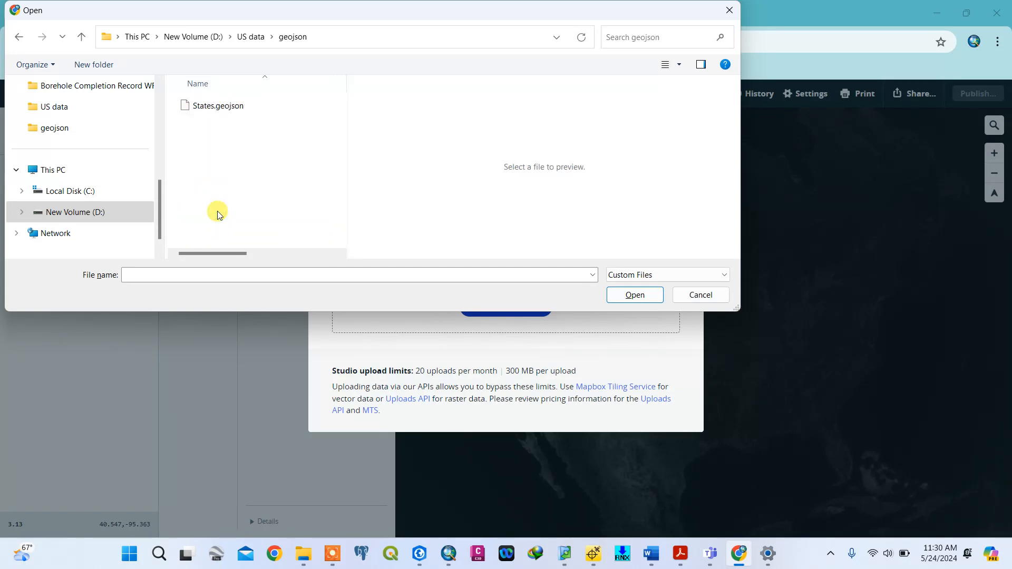
Choose States.geojson from the geojson folder and confirm its upload as a new tileset
left_click(234, 109)
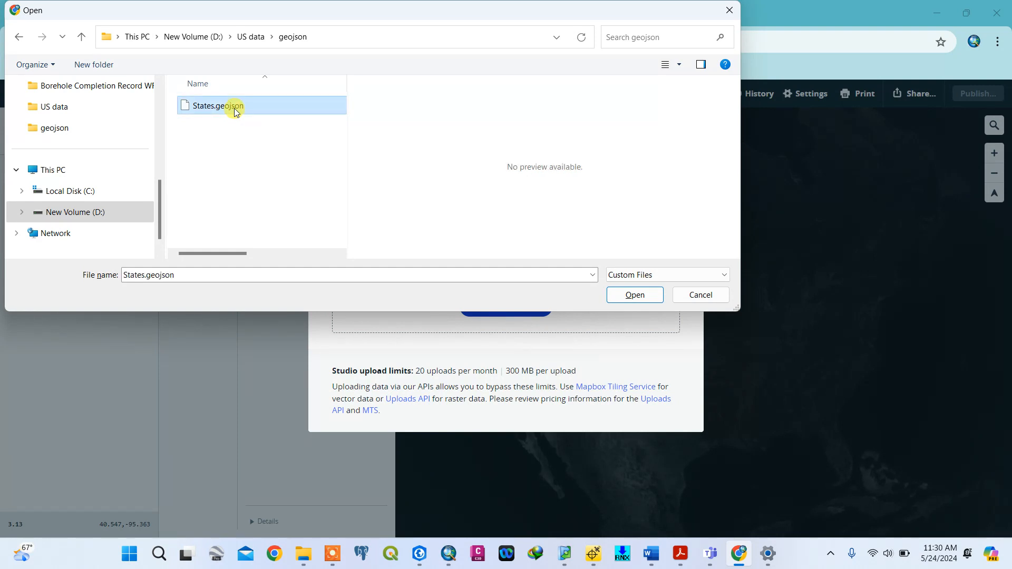
left_click(636, 297)
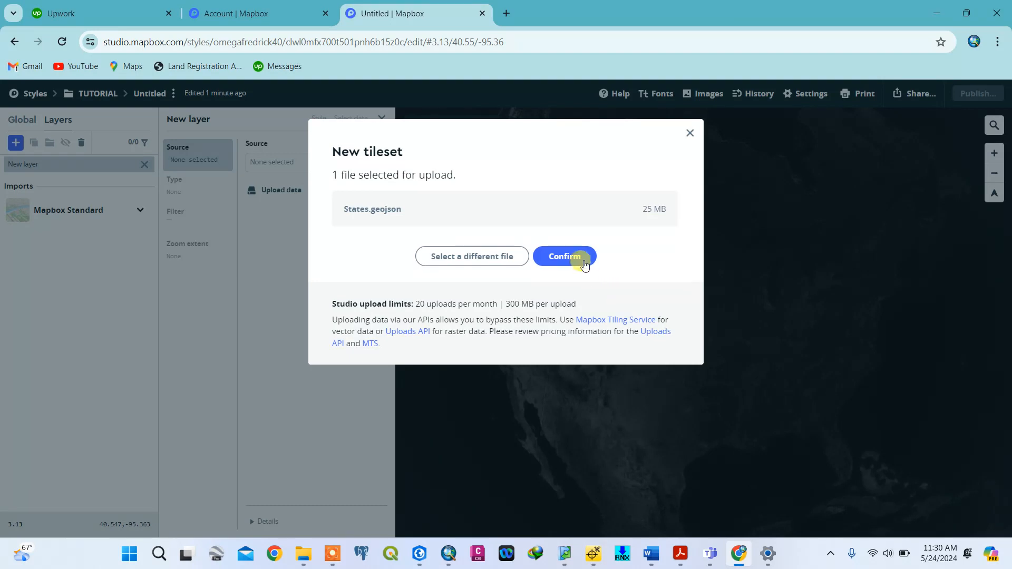
left_click(577, 264)
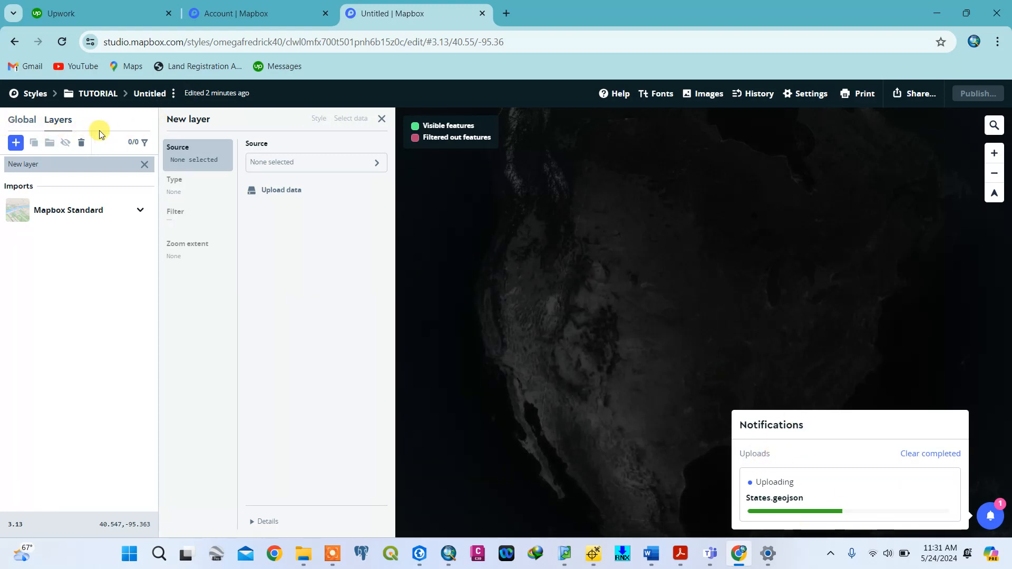
Review the style's global options and the Mapbox Standard import's settings, and return to the layer list
left_click(19, 126)
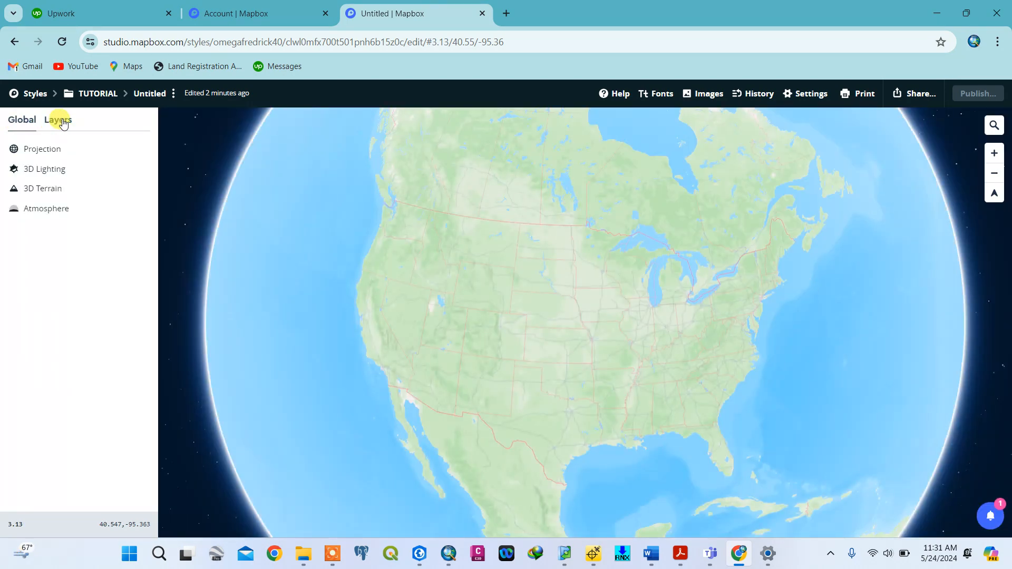
left_click(63, 123)
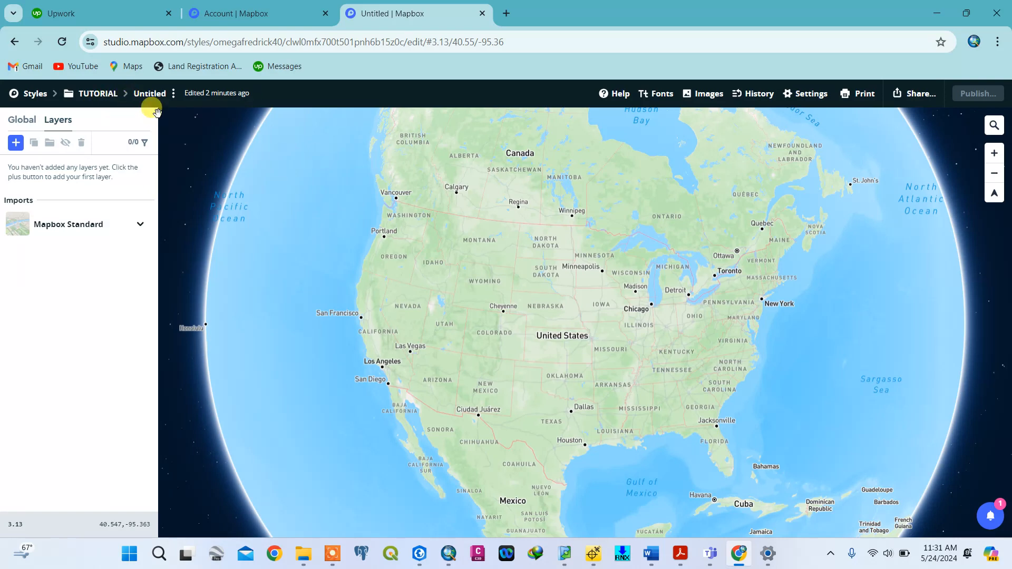
left_click(100, 232)
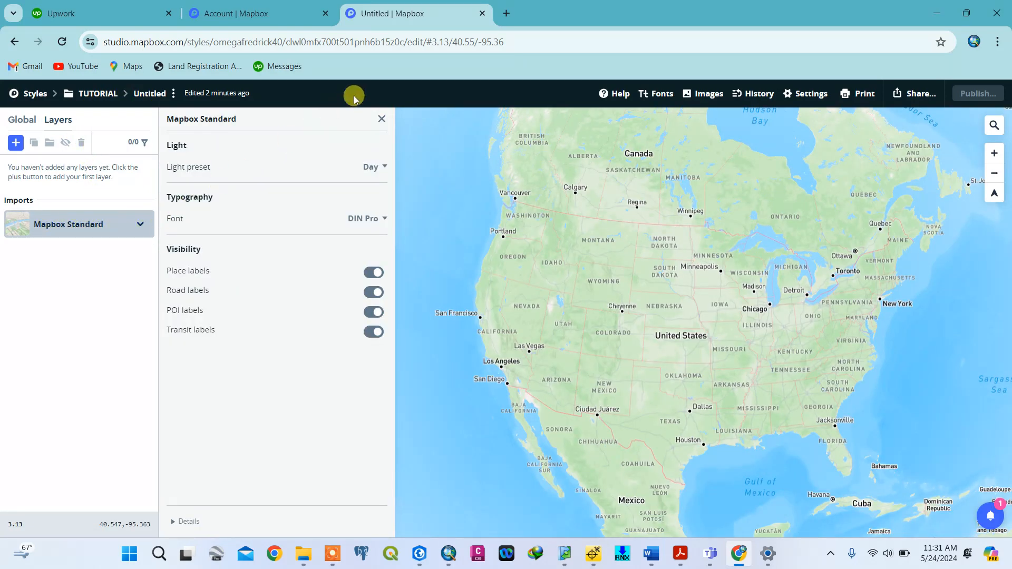
left_click(381, 120)
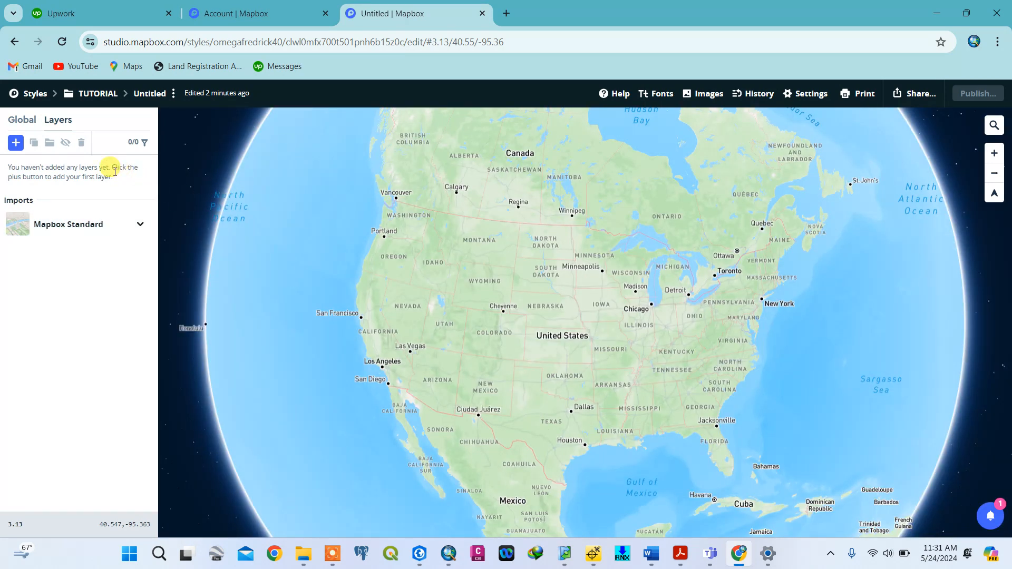
left_click(20, 120)
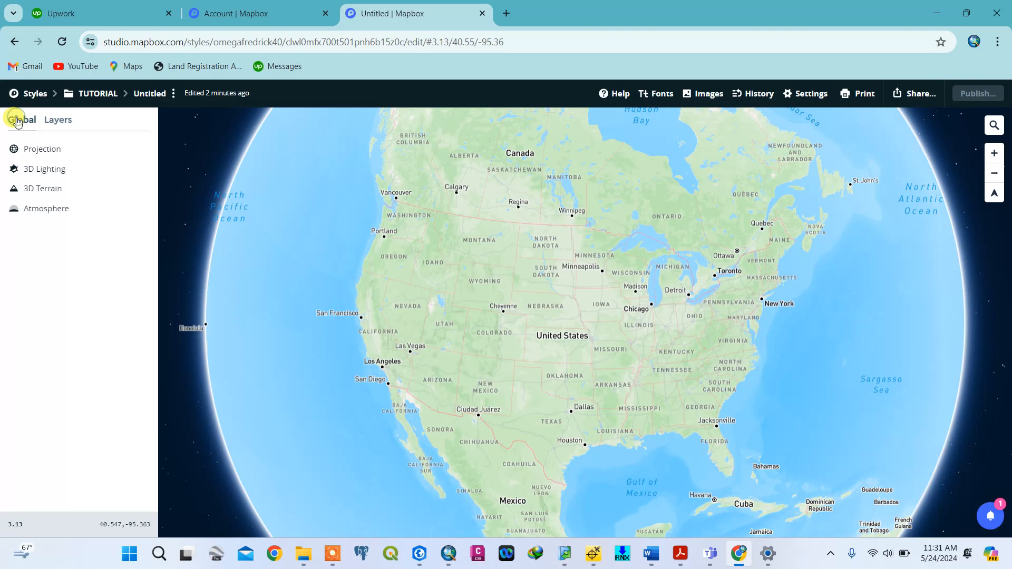
left_click(53, 121)
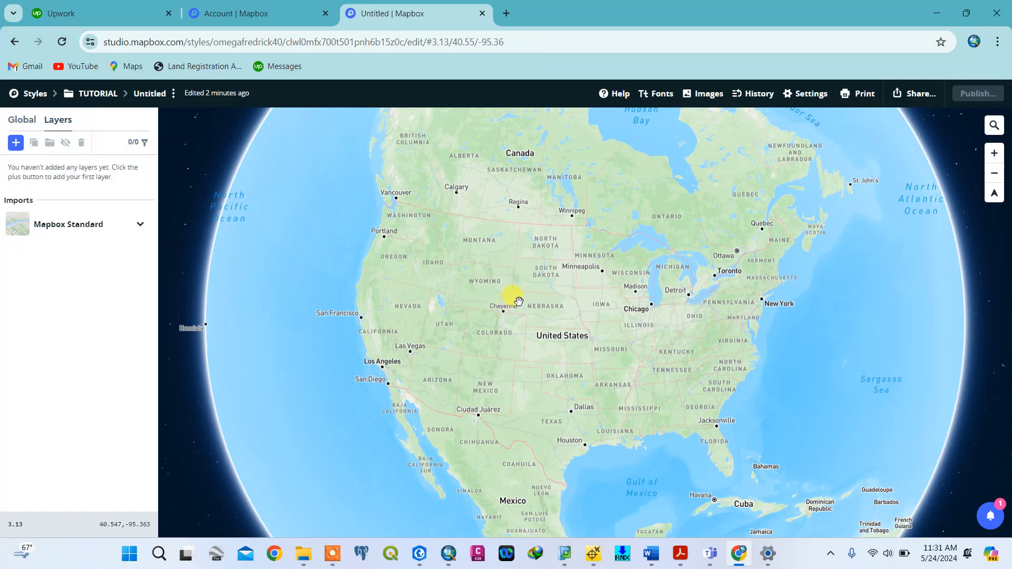
scroll(518, 300, "down", 3)
scroll(518, 301, "up", 3)
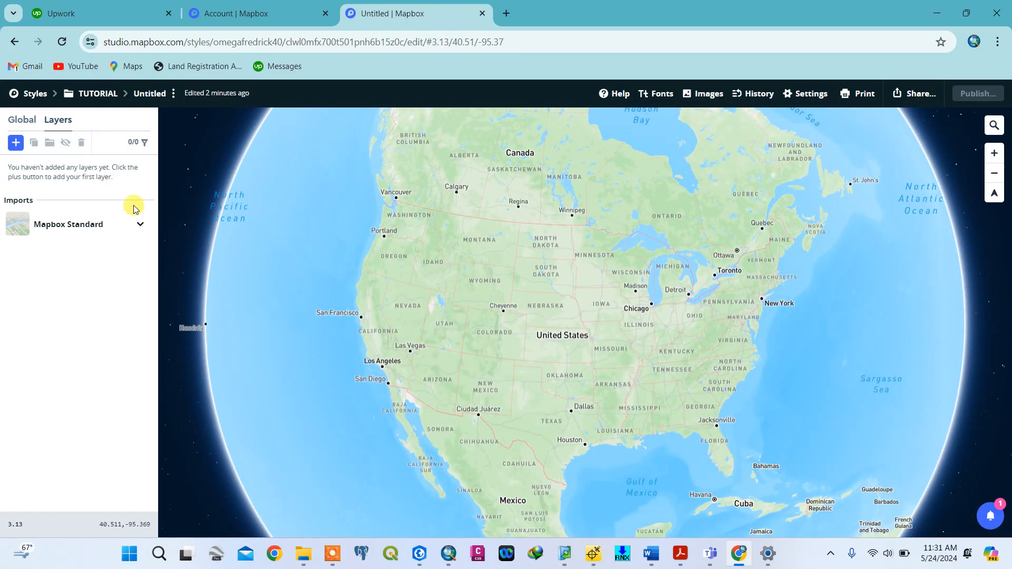
double_click(74, 177)
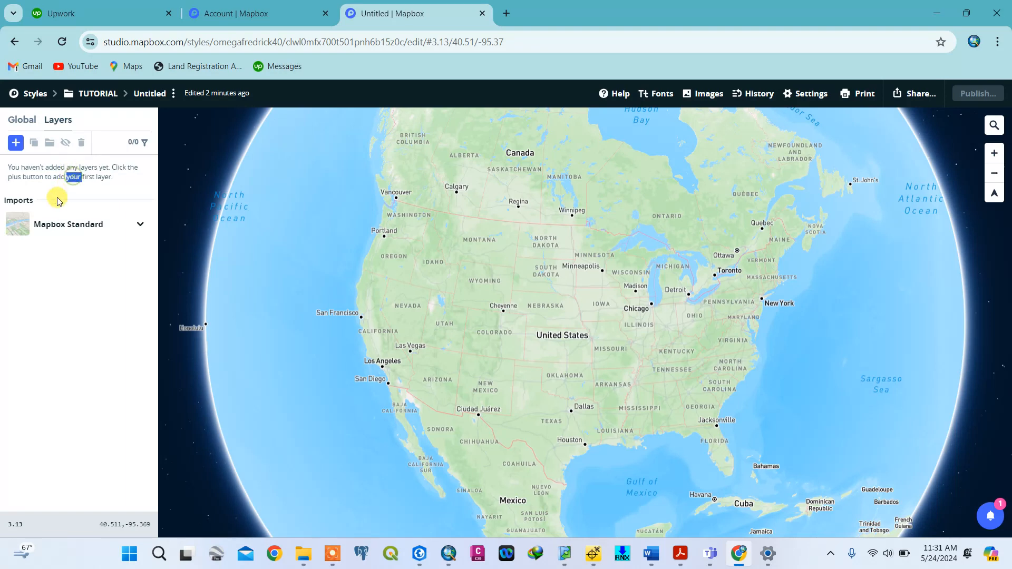
Start a new layer and upload States.geojson from the geojson folder as a new tileset
left_click(20, 140)
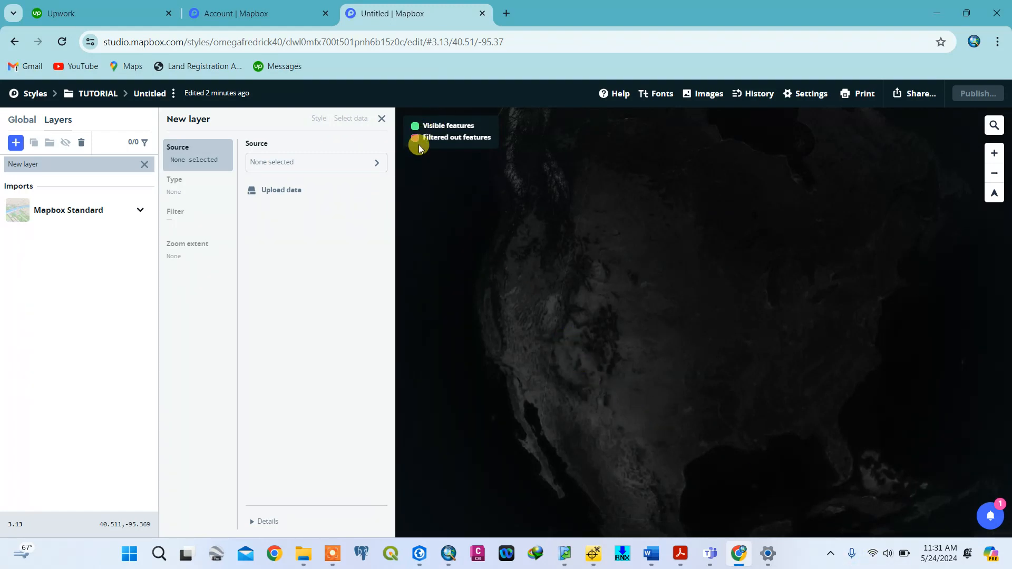
left_click(295, 199)
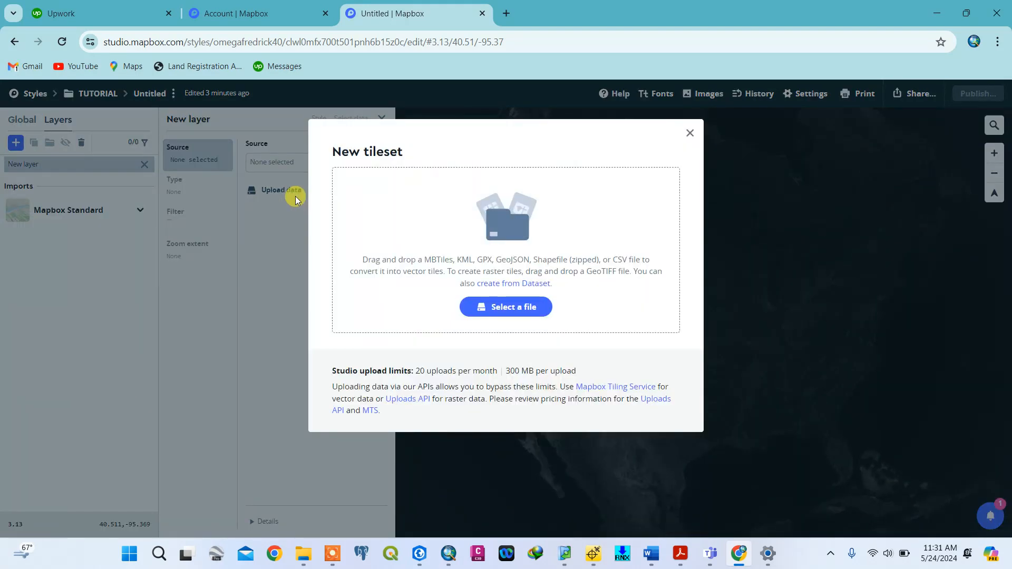
left_click(518, 305)
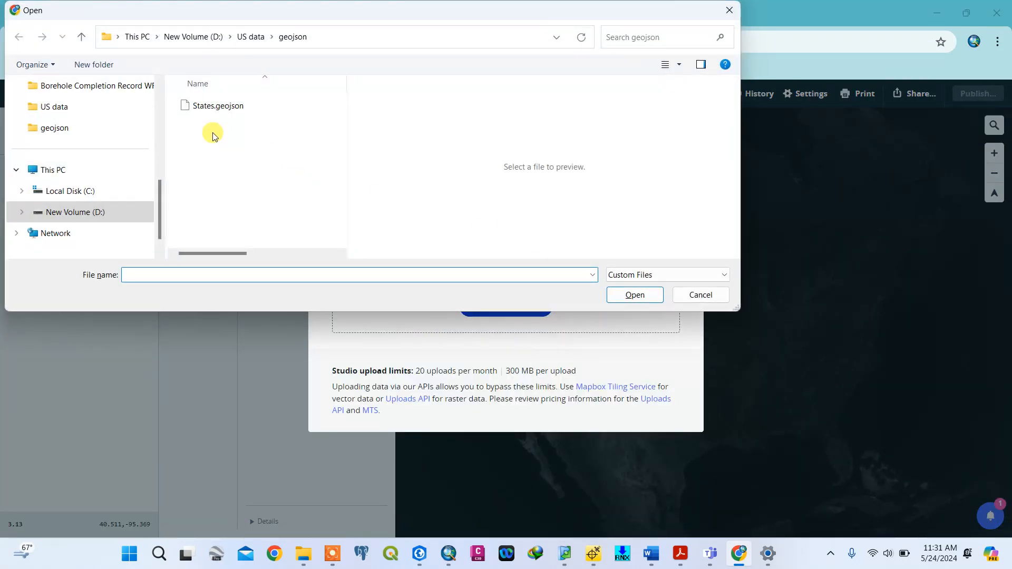
left_click(224, 107)
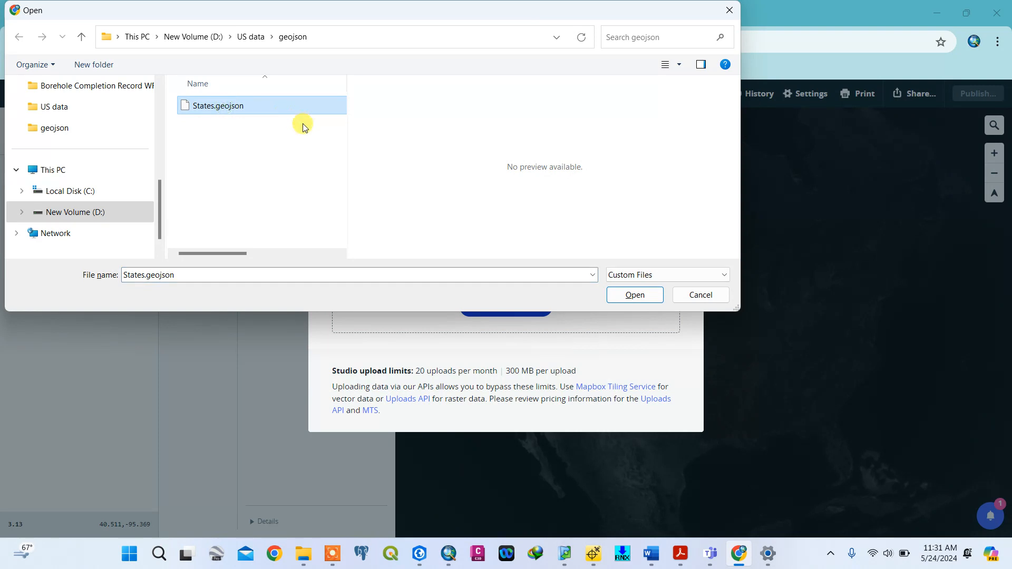
left_click(638, 295)
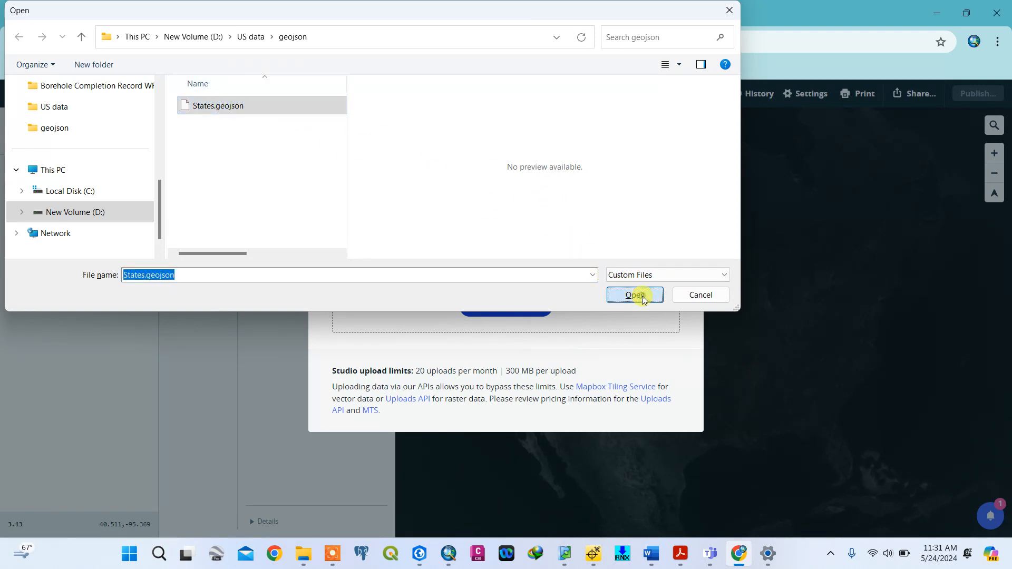
left_click(579, 259)
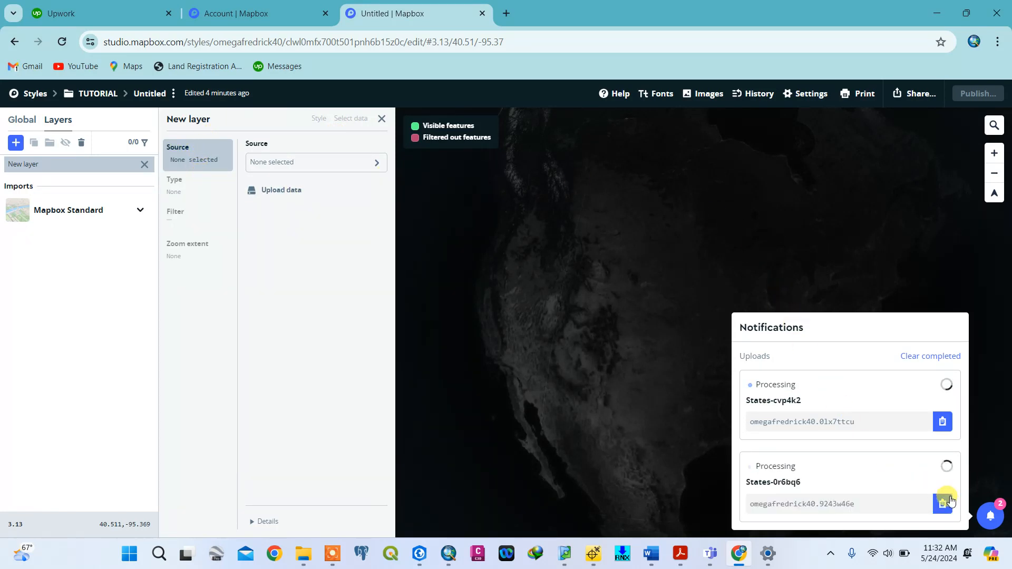
Choose the uploaded States-cvp4k2 tileset and its States-cvp4k2 data as the new layer's source
left_click(375, 163)
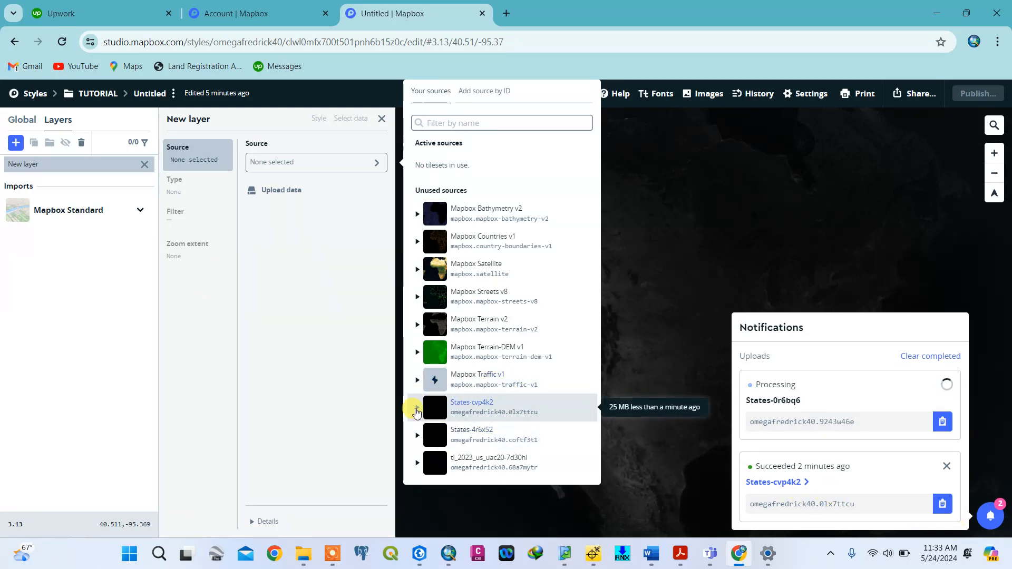
left_click(417, 409)
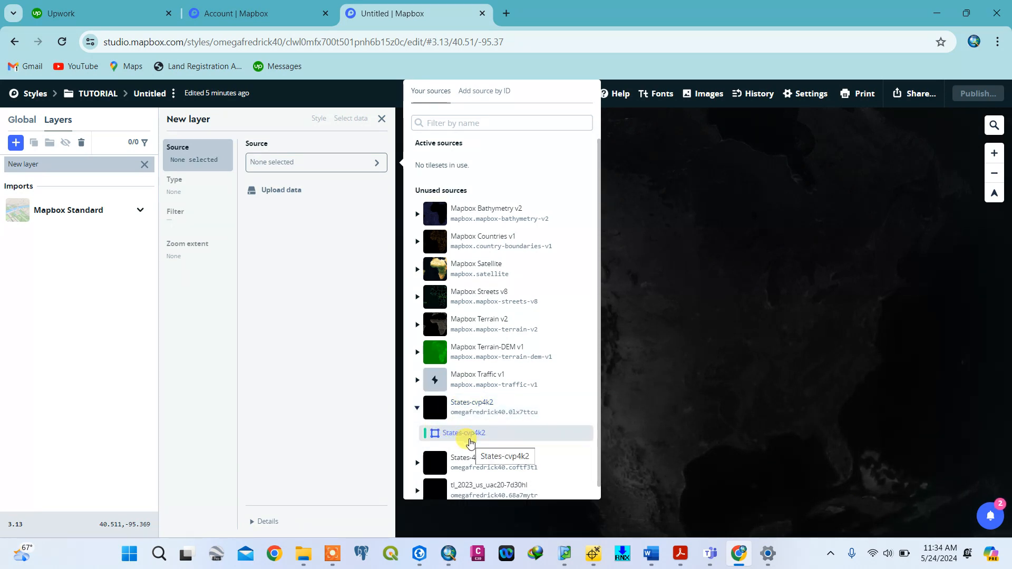
left_click(471, 442)
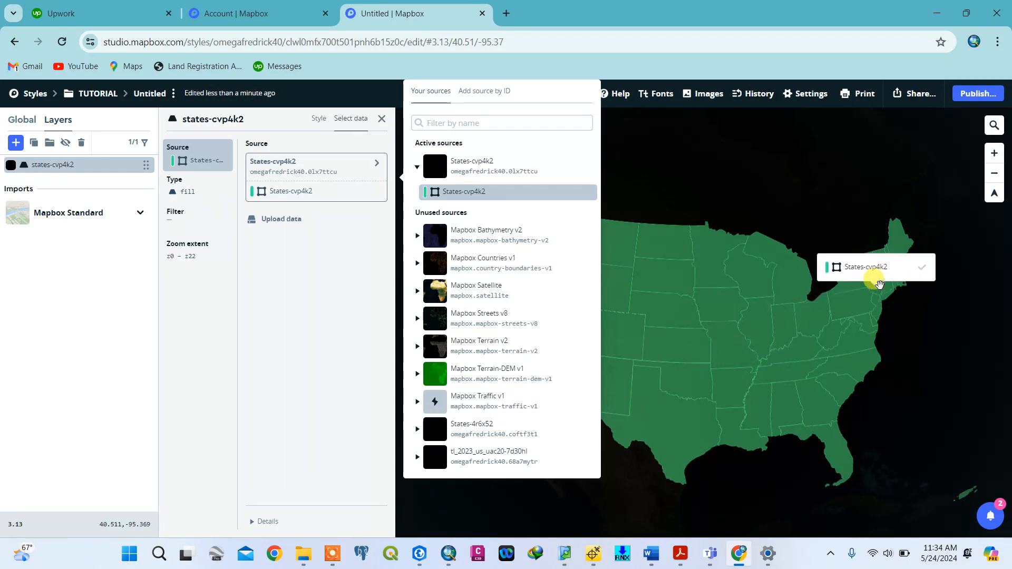
Inspect the states data on the map, from the whole country to individual state borders, and return to the styled map
scroll(910, 311, "down", 1)
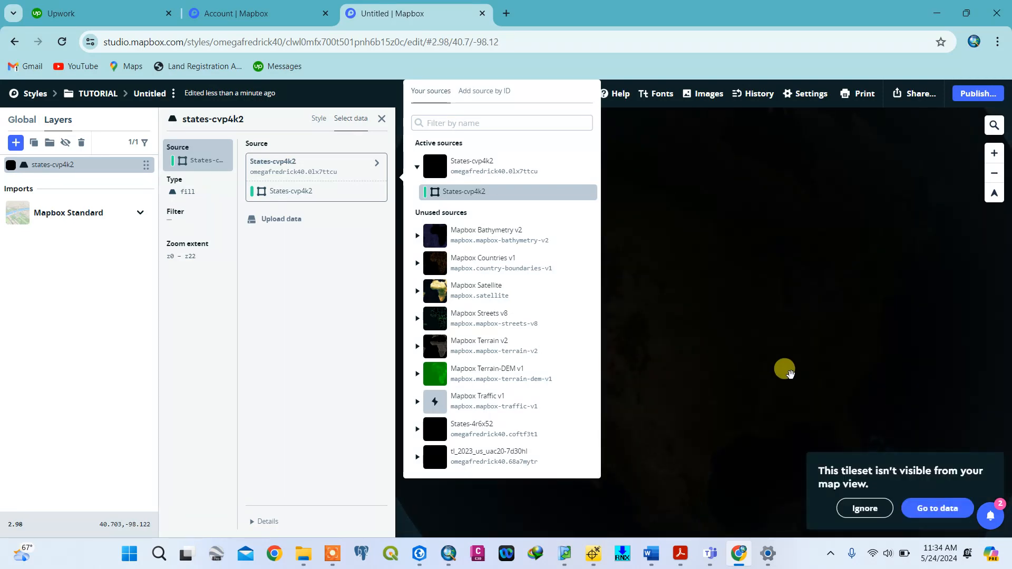
scroll(739, 365, "up", 3)
left_click(696, 336)
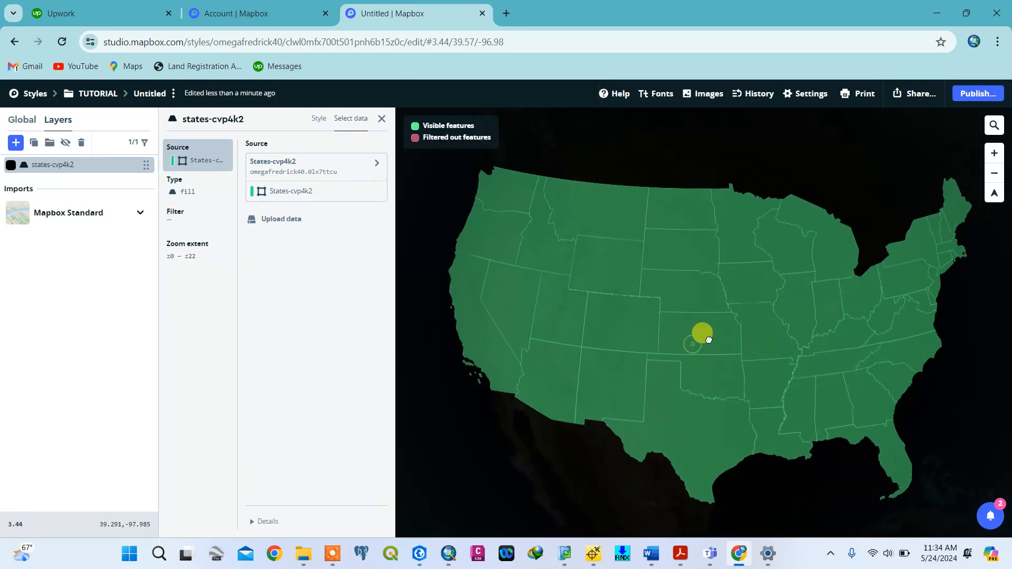
scroll(569, 326, "up", 2)
scroll(604, 327, "up", 5)
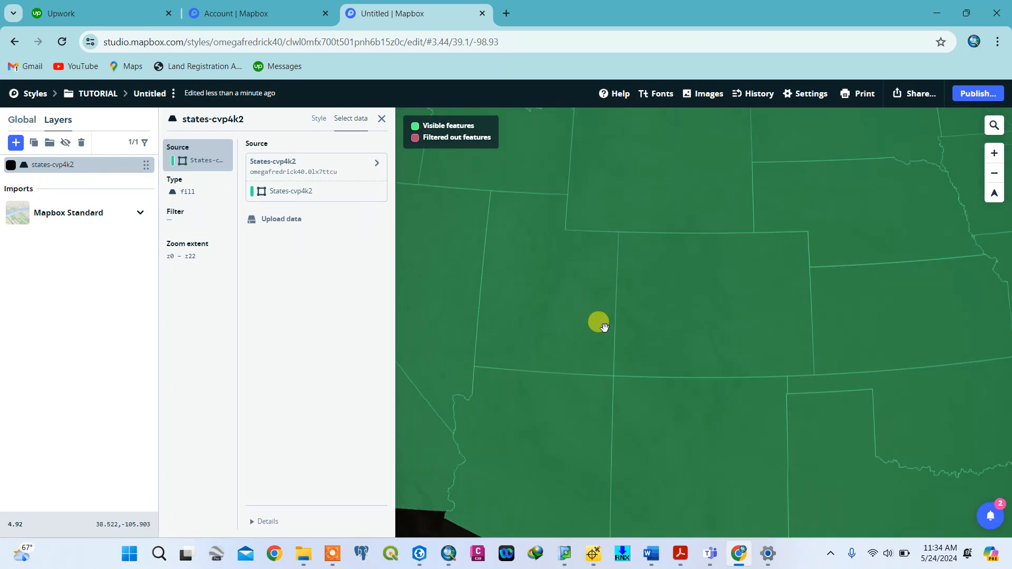
scroll(605, 327, "down", 4)
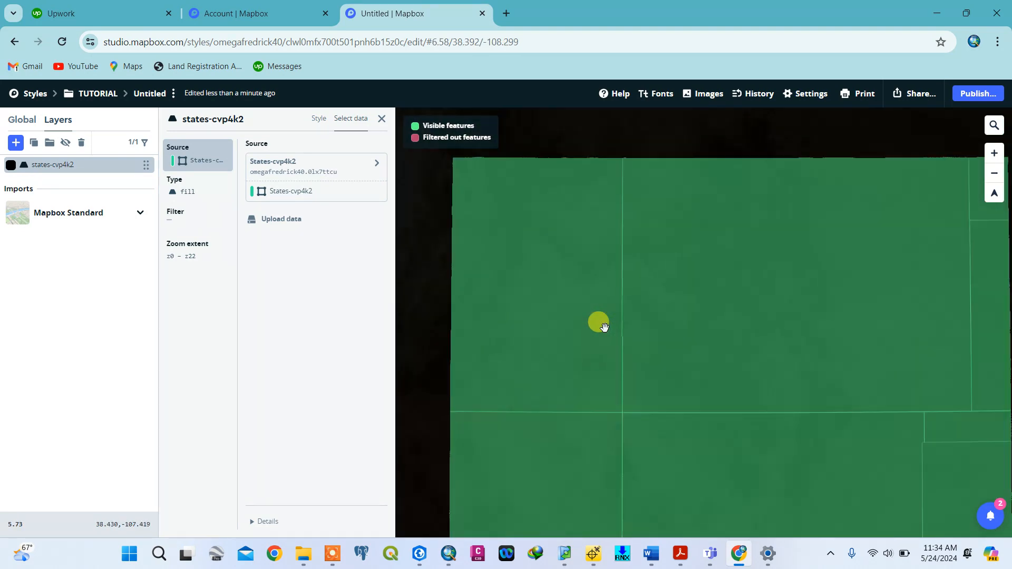
scroll(605, 327, "down", 3)
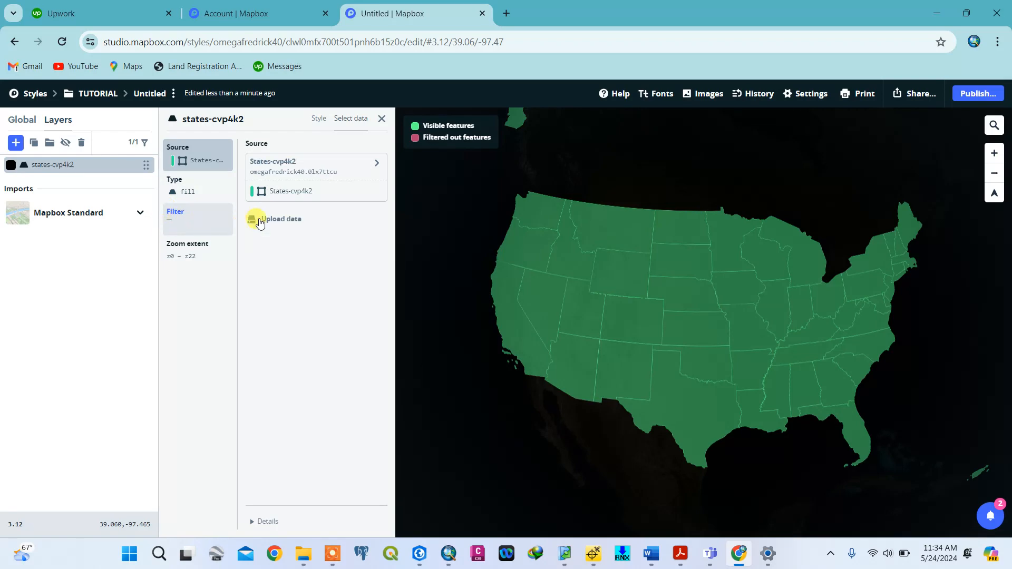
left_click(140, 165)
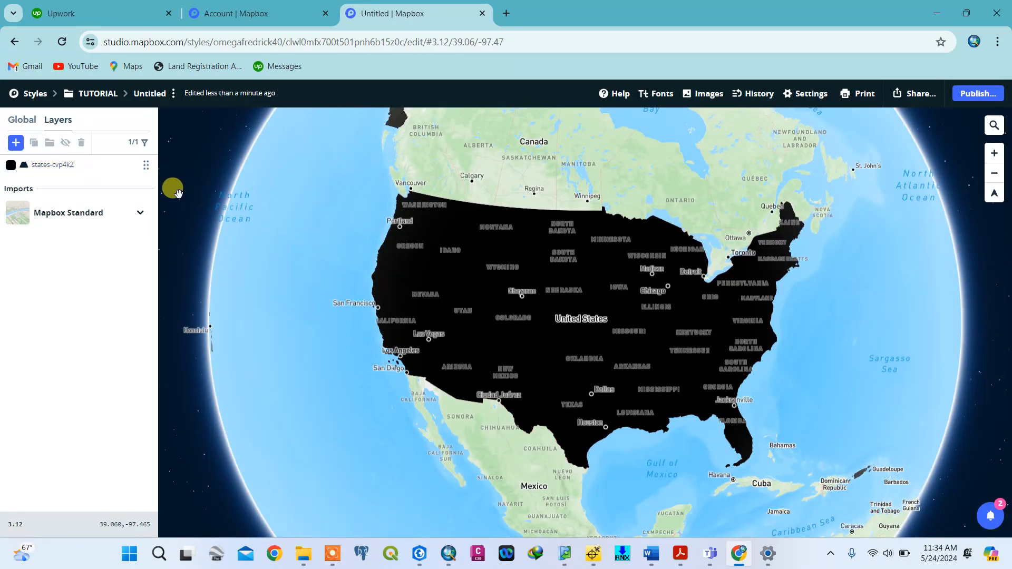
Set the fill color of the states layer to green, rgb(30, 190, 67)
left_click(42, 167)
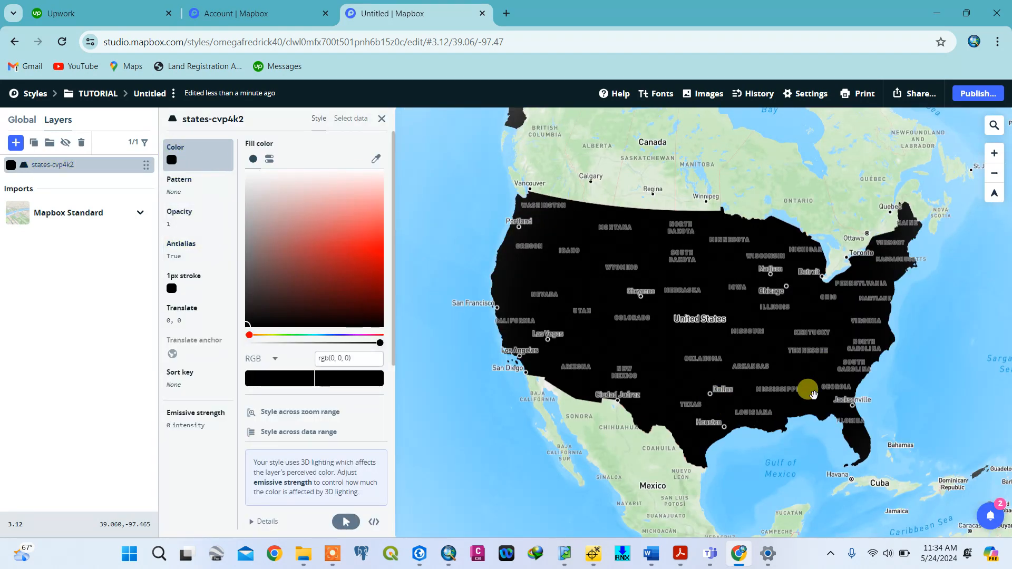
scroll(696, 347, "up", 1)
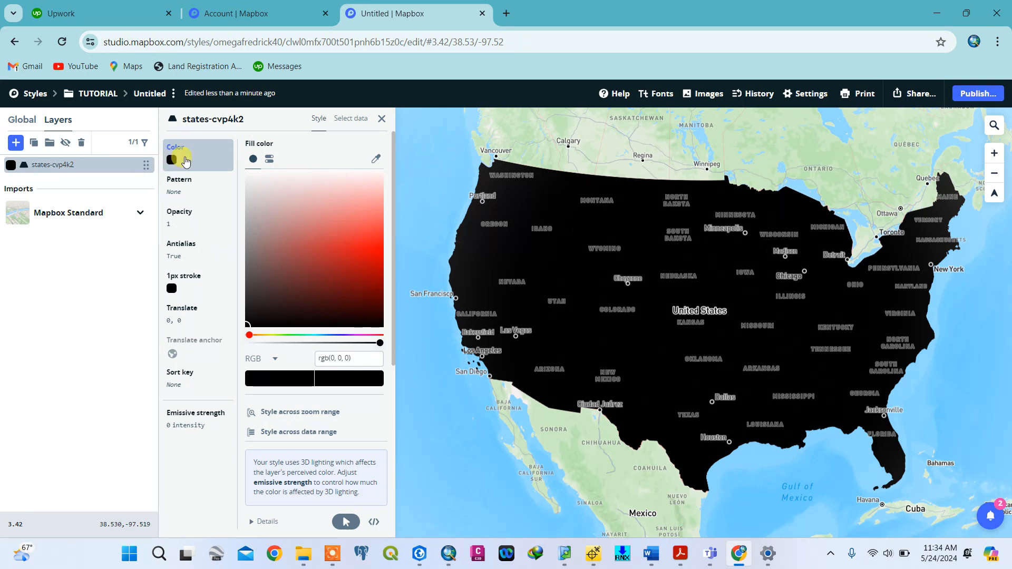
left_click(297, 334)
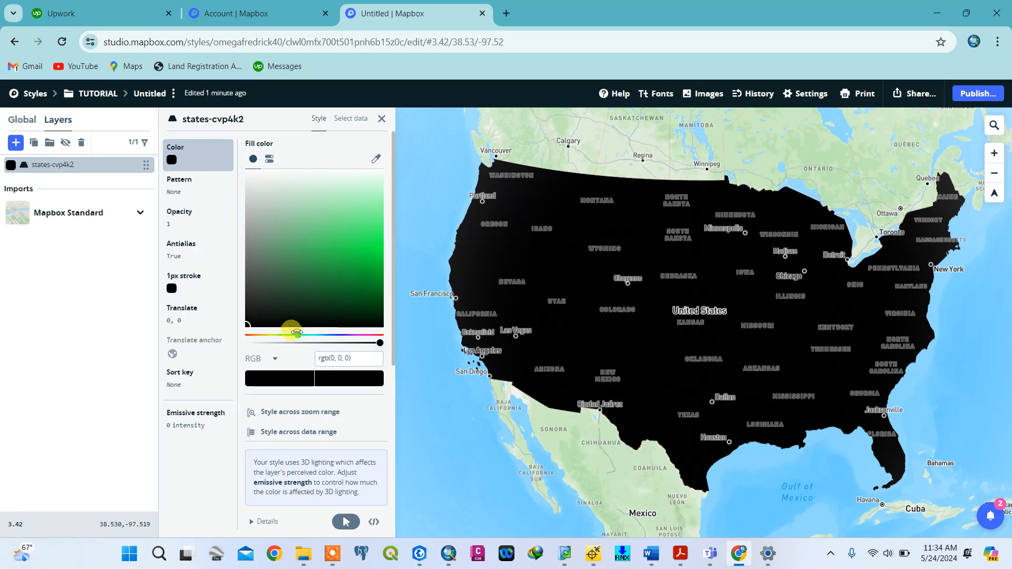
left_click(346, 259)
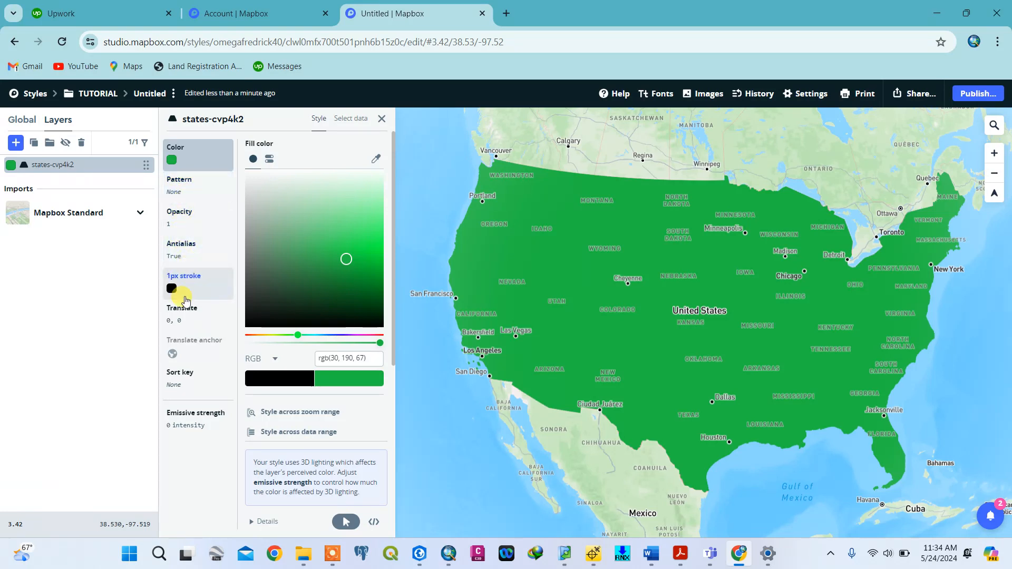
Apply the mapbox-circle fill pattern to the states layer, replace it with mapbox-work, and check it at different zoom levels
left_click(183, 193)
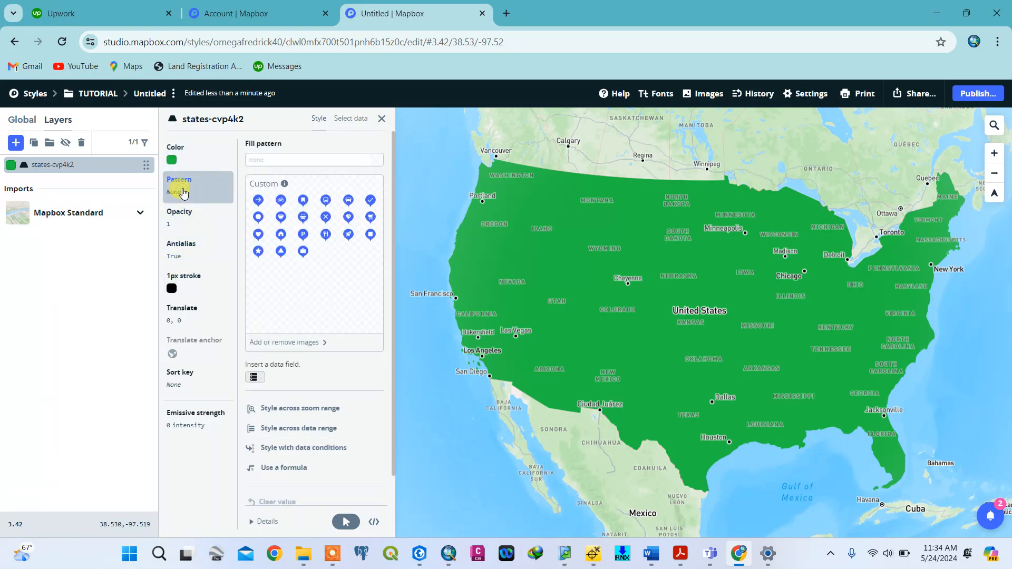
left_click(262, 220)
left_click(641, 280)
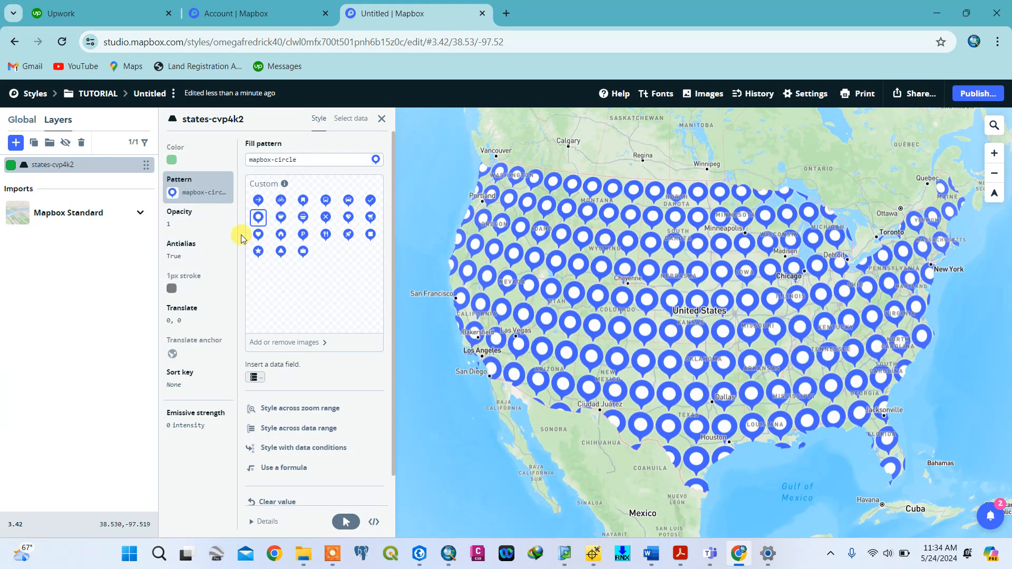
left_click(303, 252)
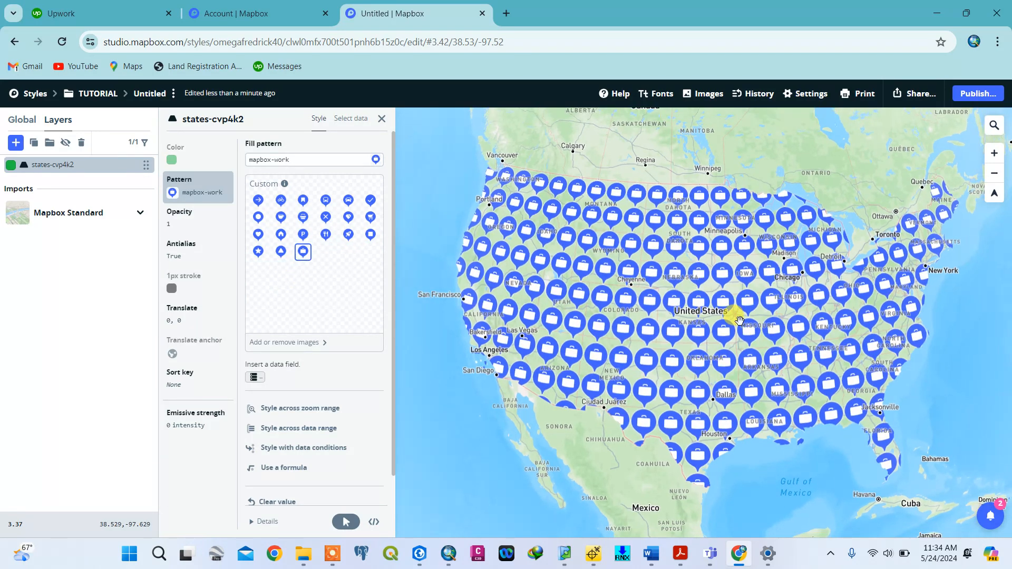
scroll(727, 313, "up", 2)
scroll(740, 319, "up", 2)
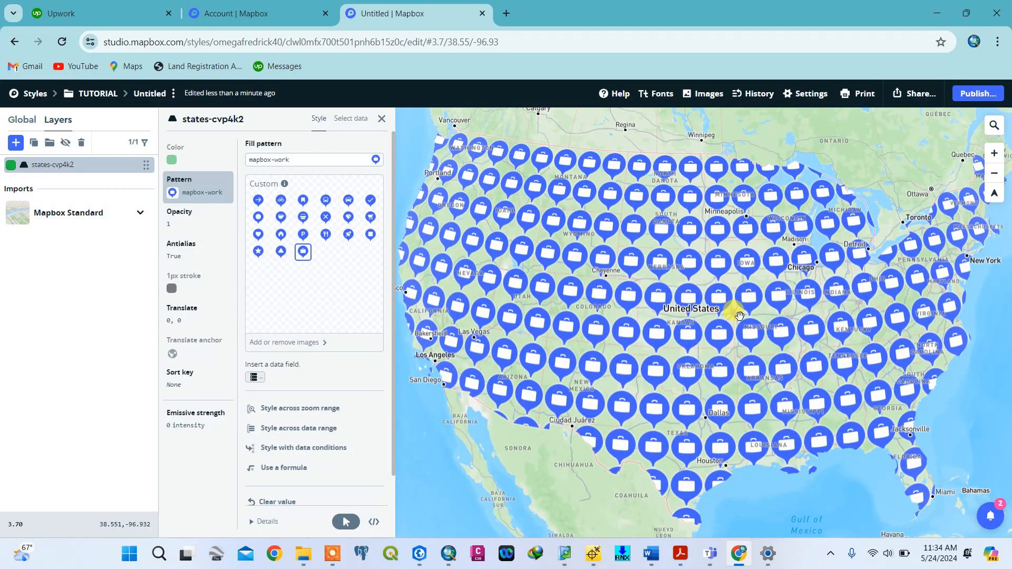
scroll(732, 317, "up", 4)
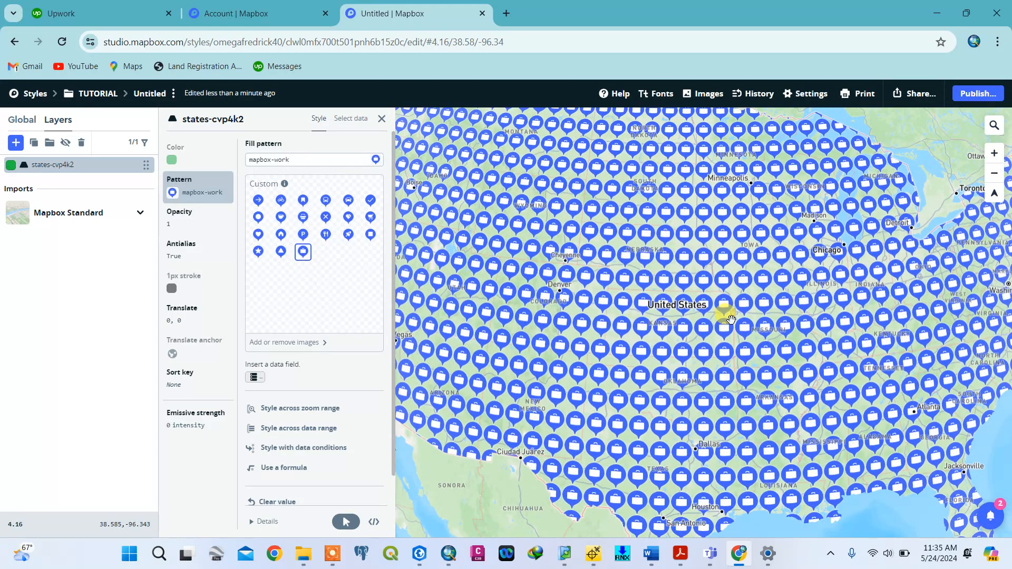
scroll(730, 318, "down", 7)
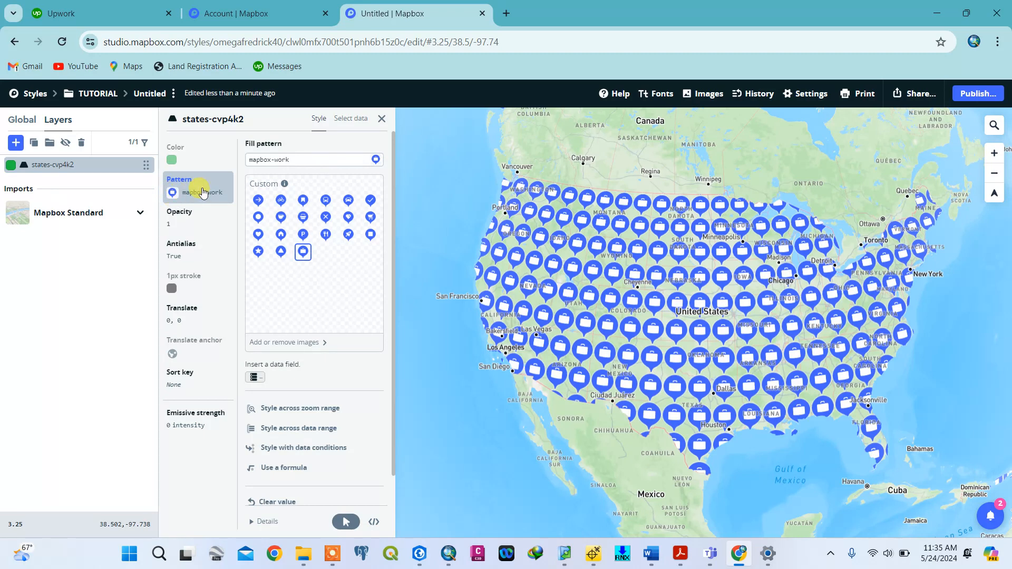
Review the states layer's fill pattern and antialias settings, and reopen the layer's style properties
left_click(376, 160)
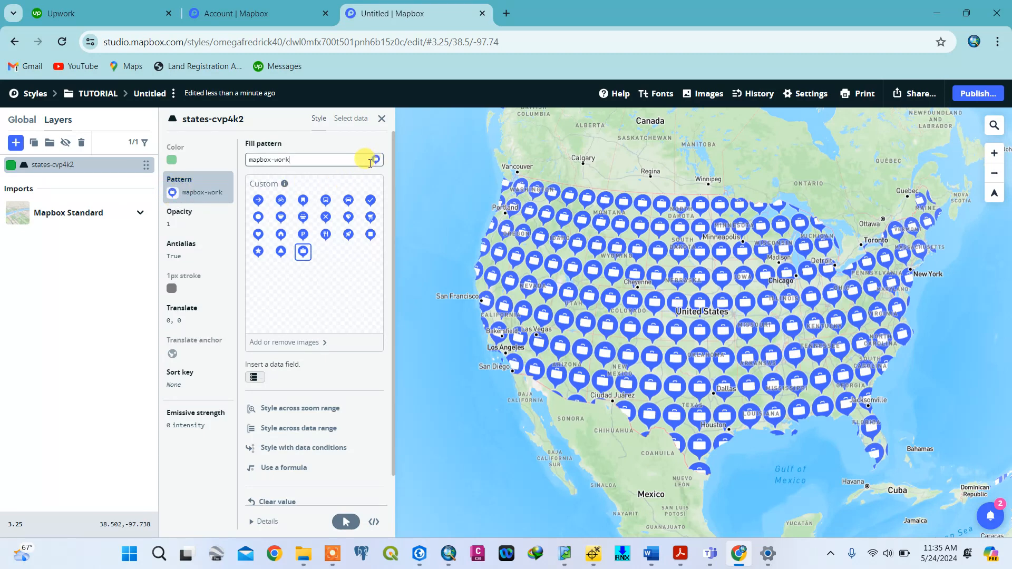
triple_click(325, 160)
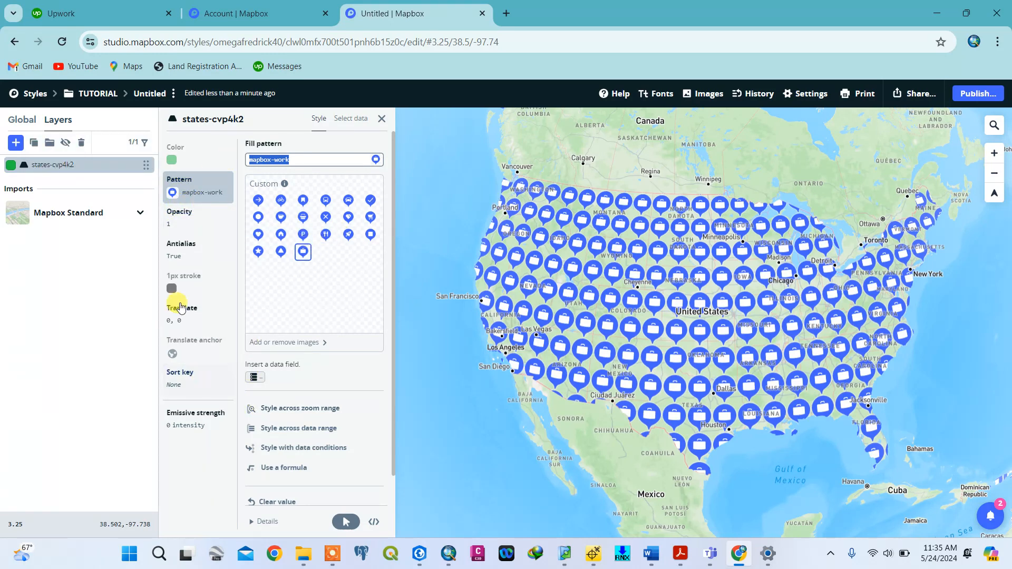
left_click(184, 256)
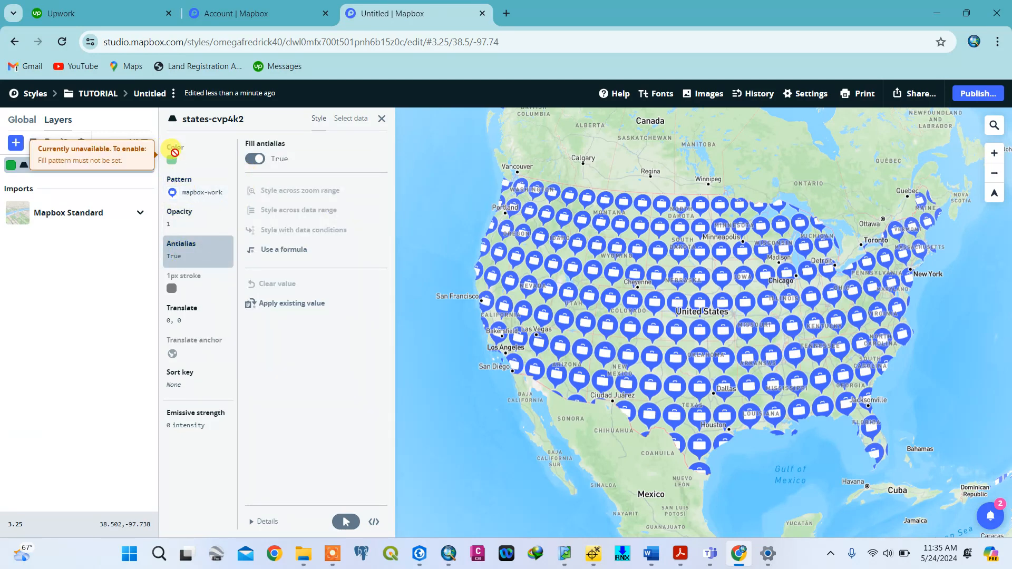
left_click(10, 171)
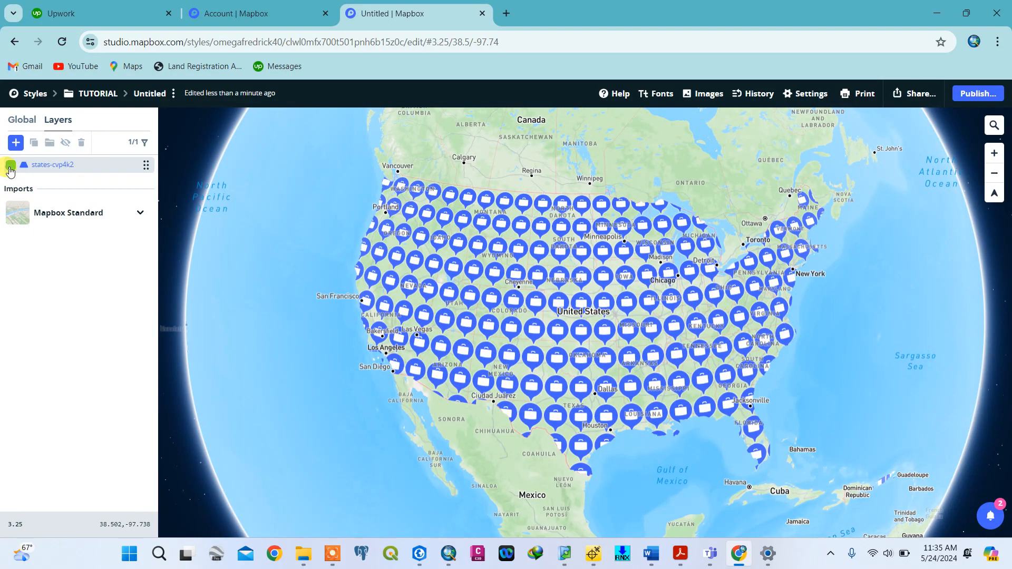
left_click(10, 171)
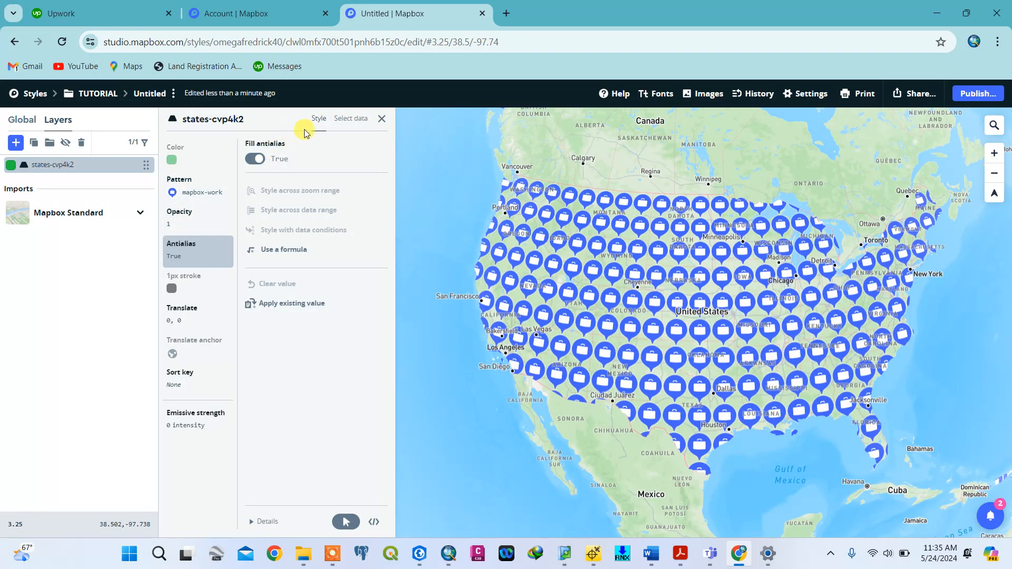
Change the states layer's type to Line, keeping the styling by matching similar properties
left_click(347, 128)
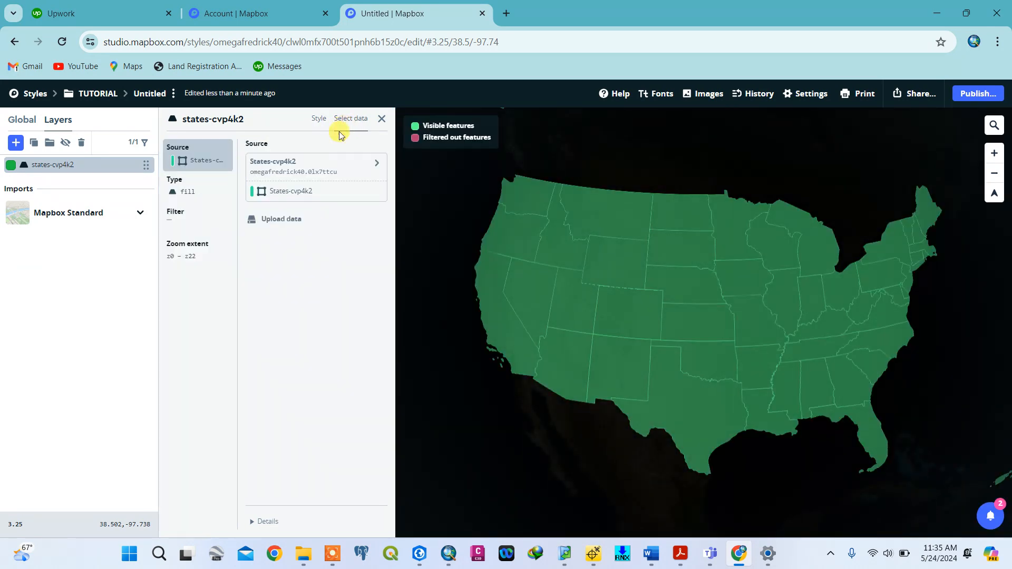
left_click(183, 202)
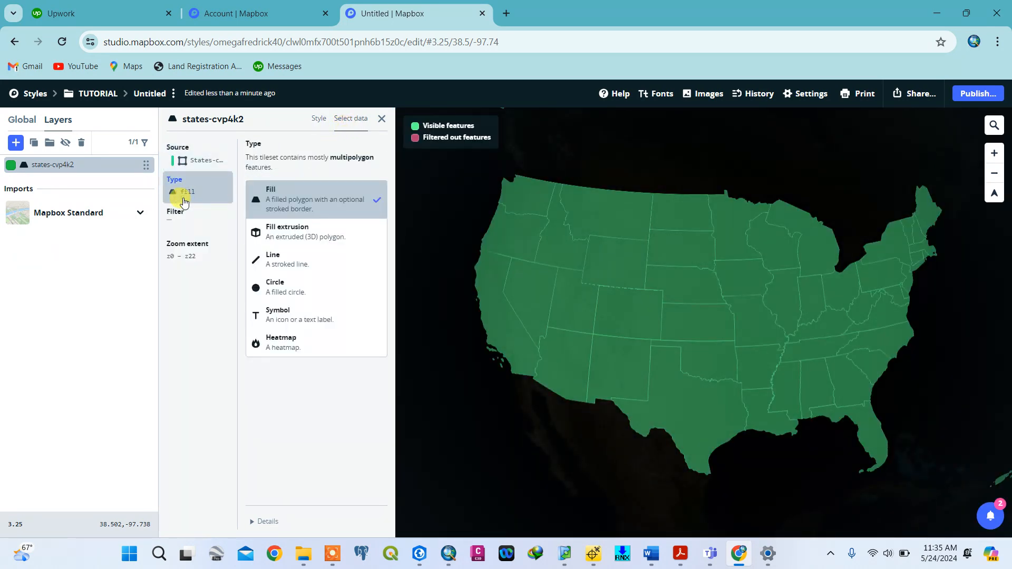
left_click(280, 262)
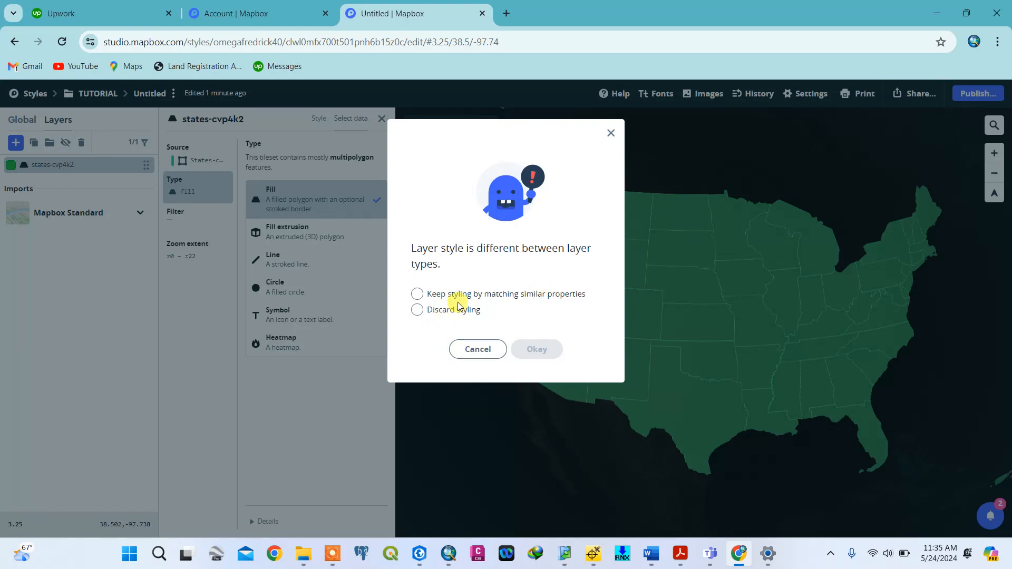
left_click(417, 295)
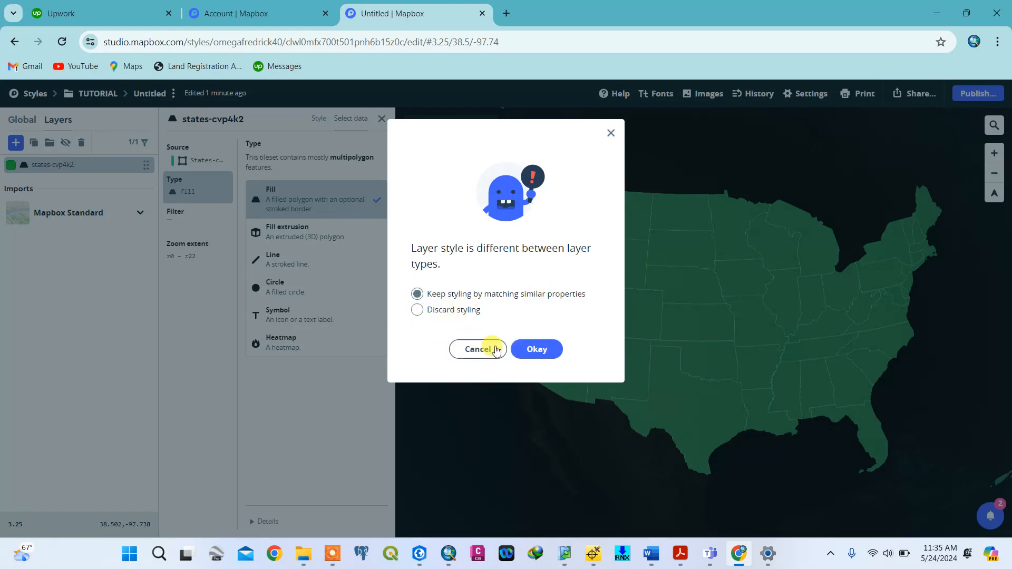
left_click(530, 345)
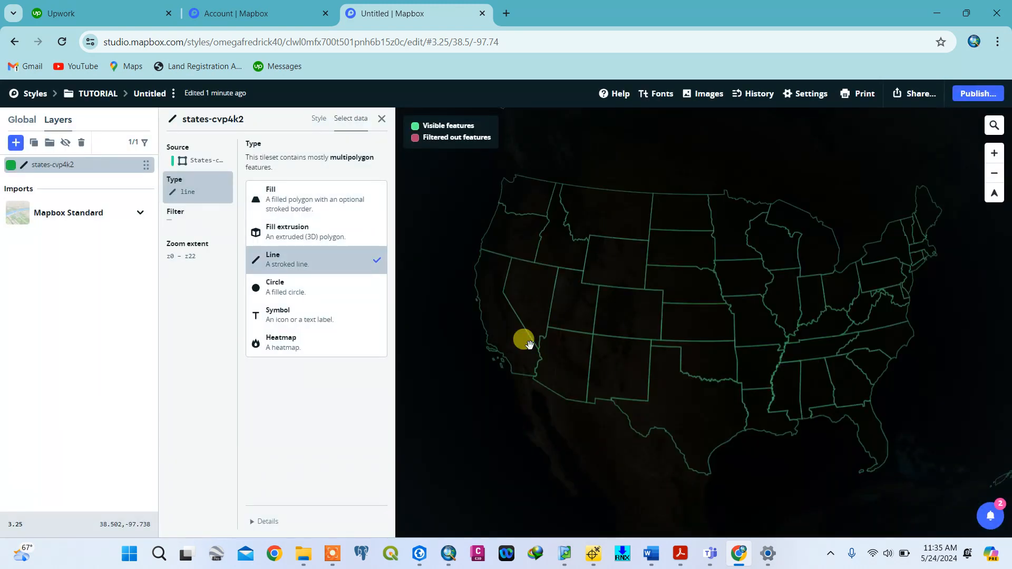
Inspect the states line layer on the map and open the Mapbox Standard import settings to view it over the basemap
scroll(681, 298, "up", 1)
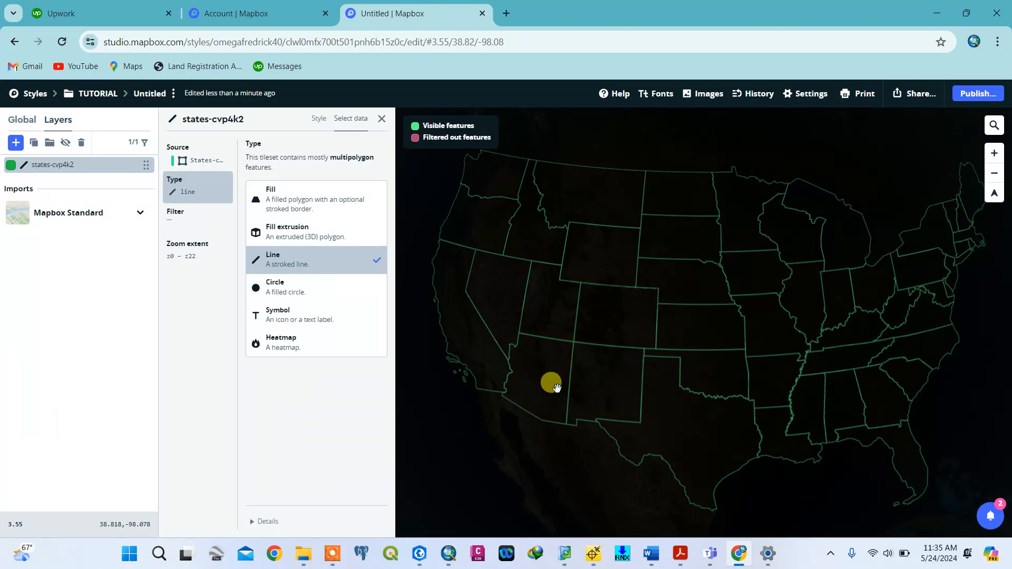
left_click(63, 216)
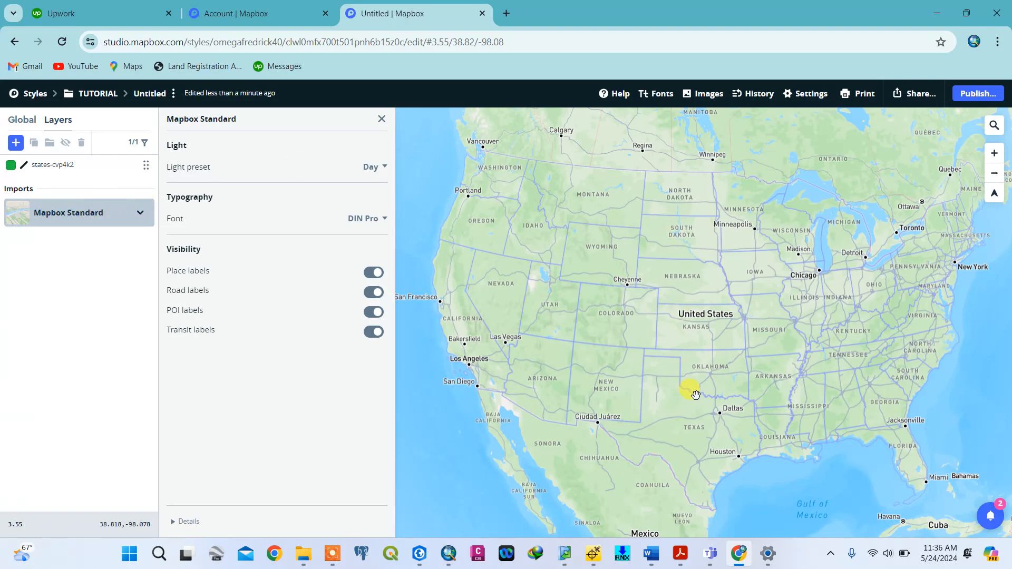
scroll(696, 396, "up", 2)
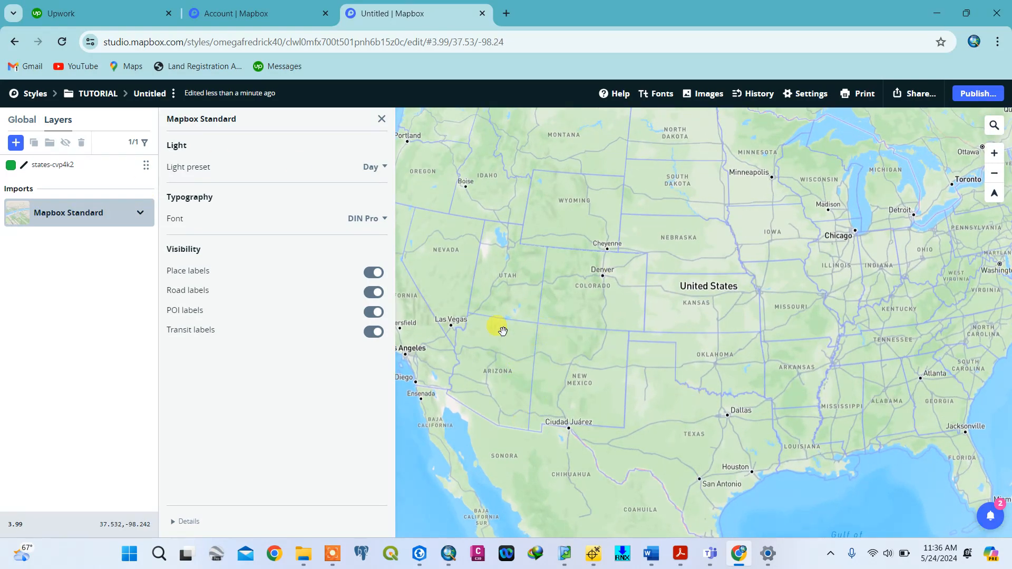
Change the states layer's type to Circle, keeping the styling by matching similar properties, and check the points across the map
left_click(41, 169)
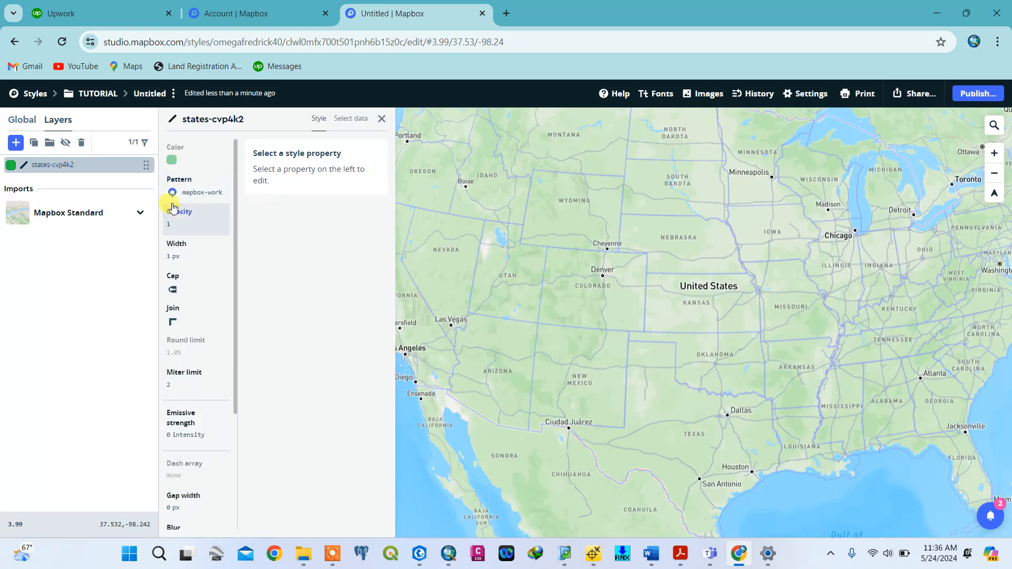
left_click(350, 120)
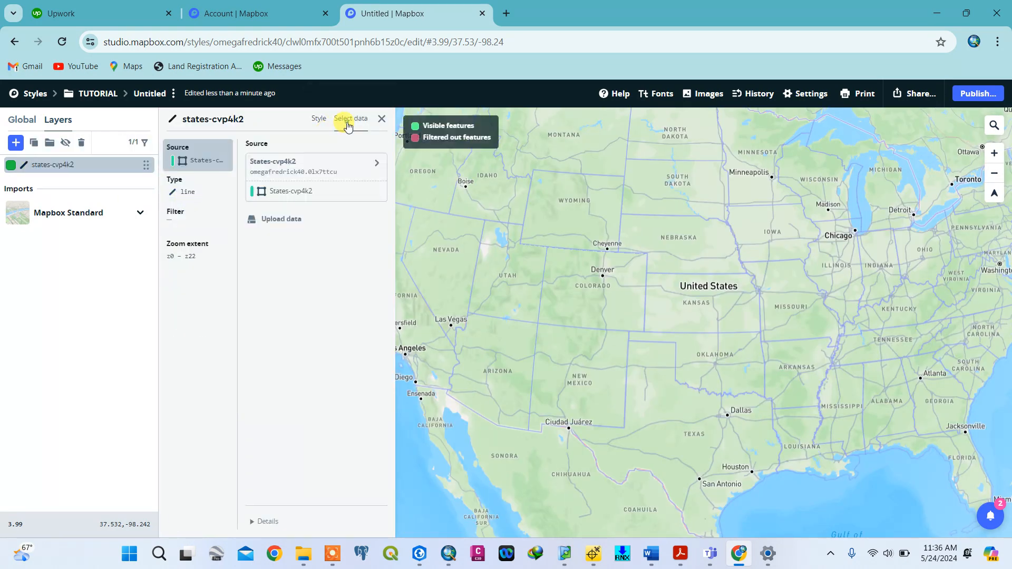
left_click(184, 195)
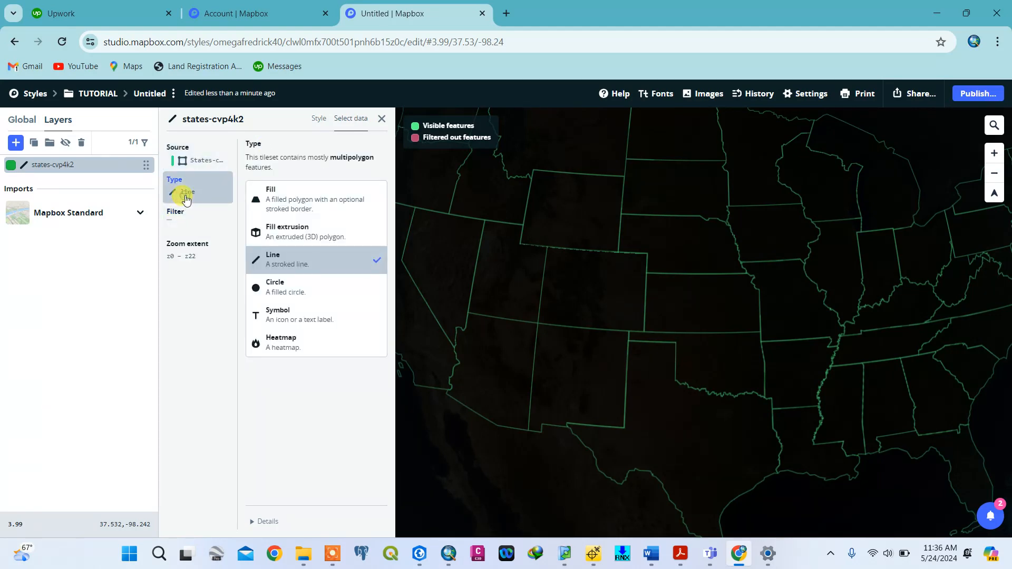
left_click(298, 297)
left_click(456, 294)
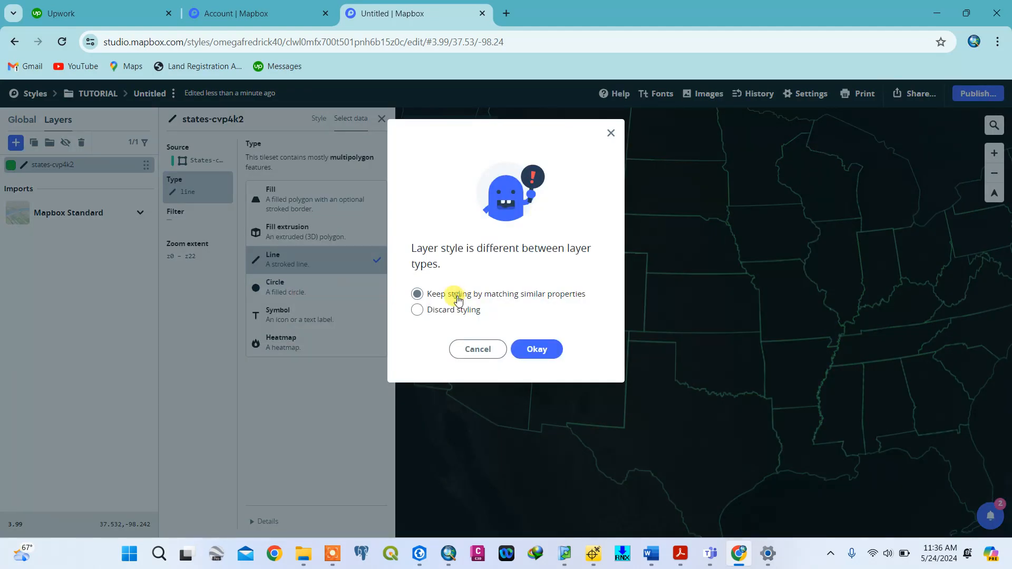
left_click(525, 349)
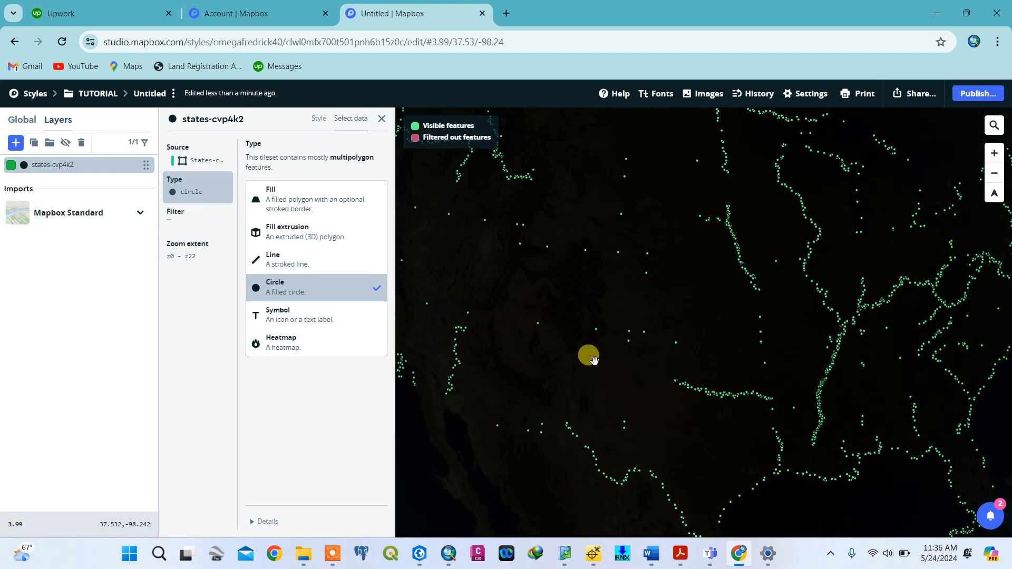
scroll(594, 360, "down", 1)
scroll(590, 357, "down", 2)
scroll(786, 334, "down", 1)
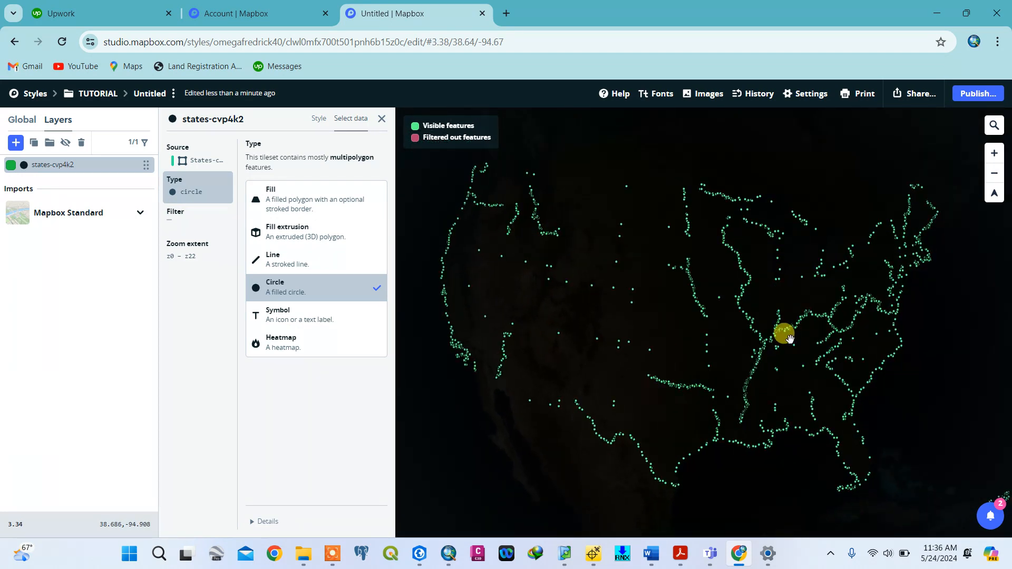
scroll(786, 335, "up", 2)
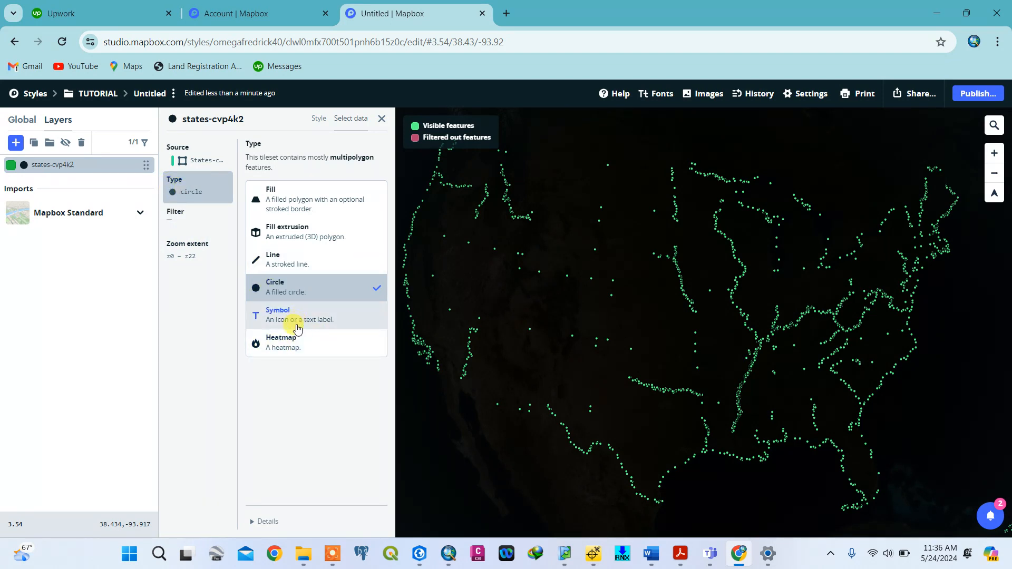
Change the states layer's type to Heatmap and open the list of available data sources
left_click(287, 346)
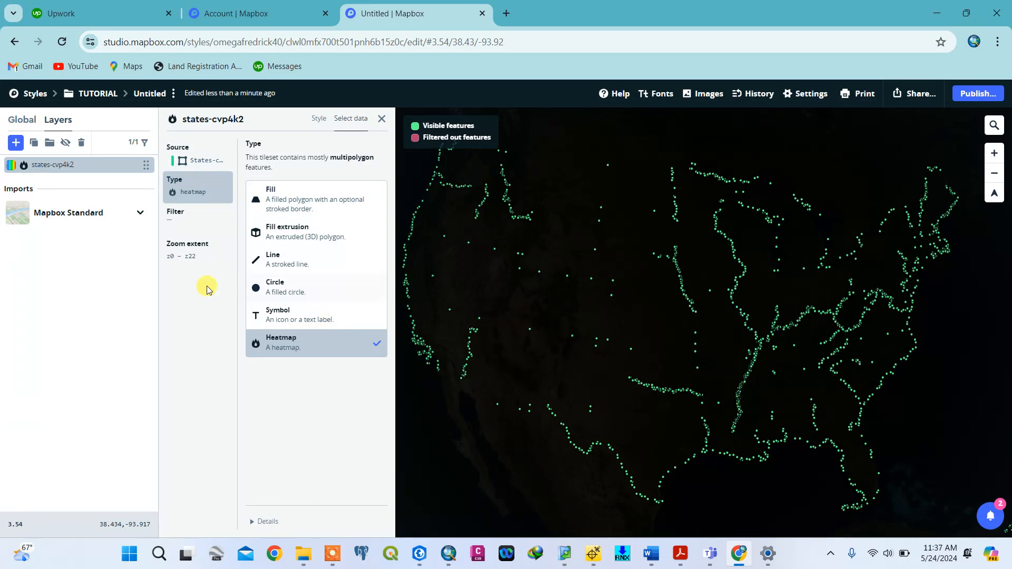
left_click(195, 167)
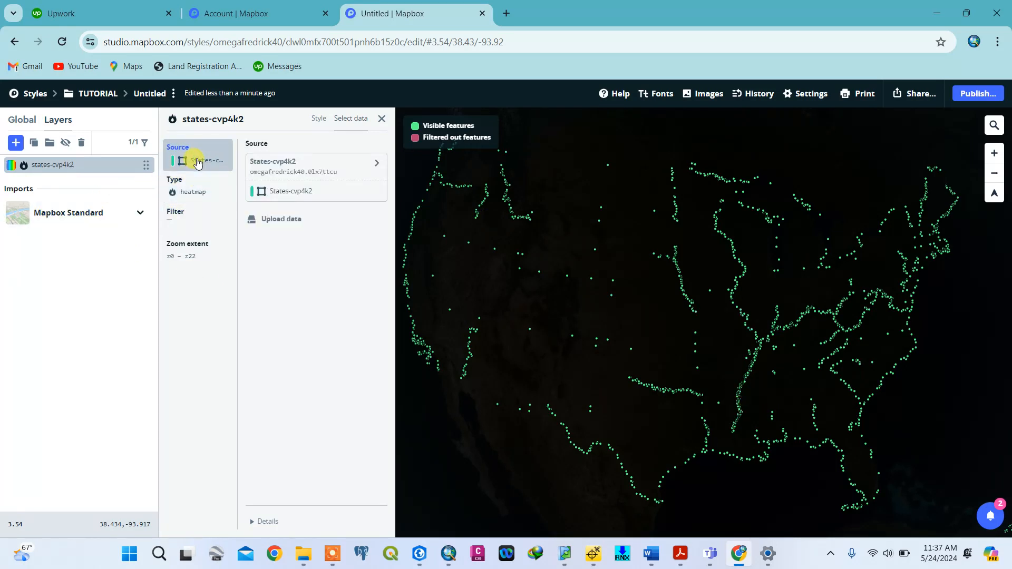
left_click(291, 198)
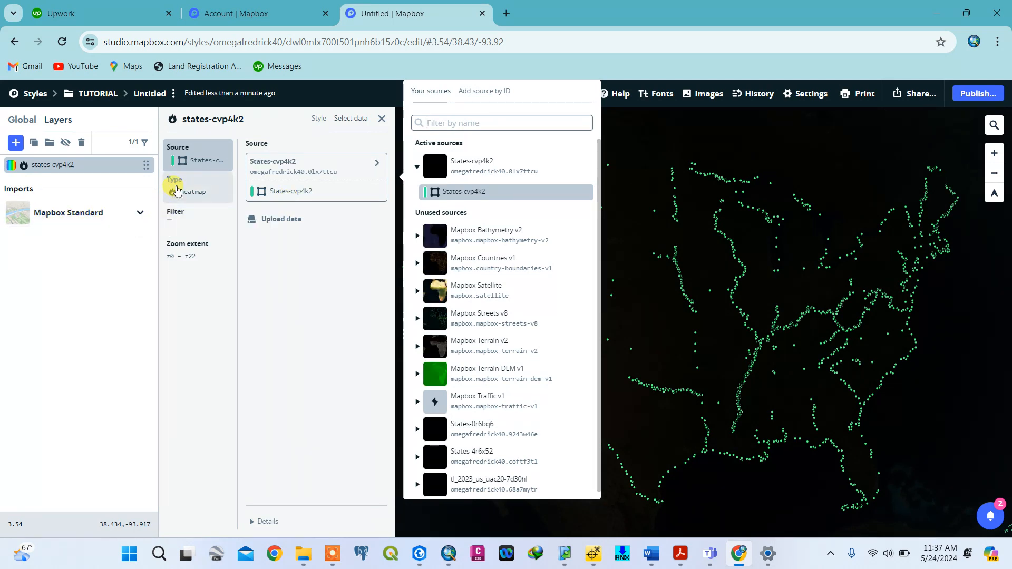
Change the states layer's type back to Line and review its line style properties and data source
left_click(177, 190)
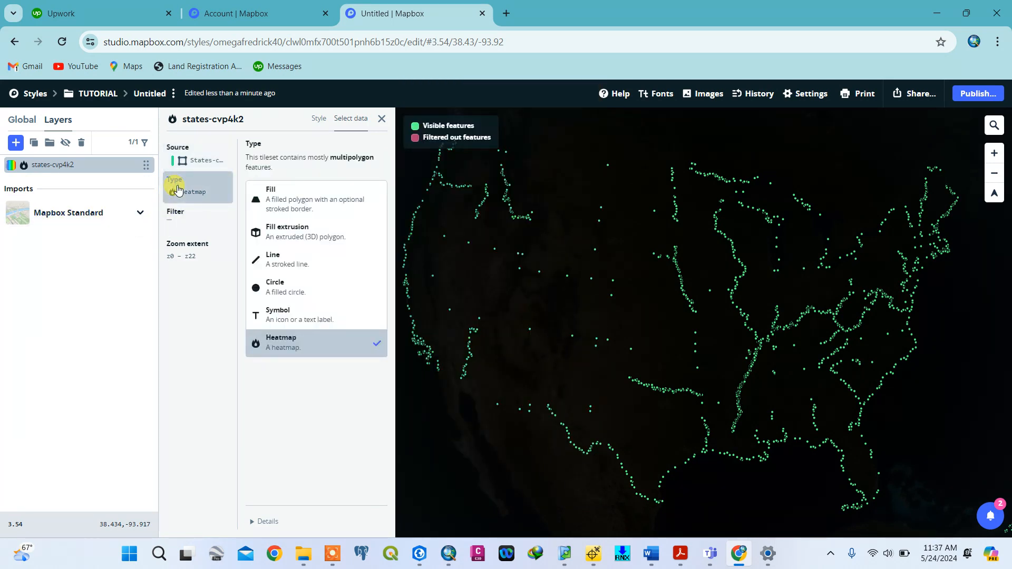
left_click(280, 264)
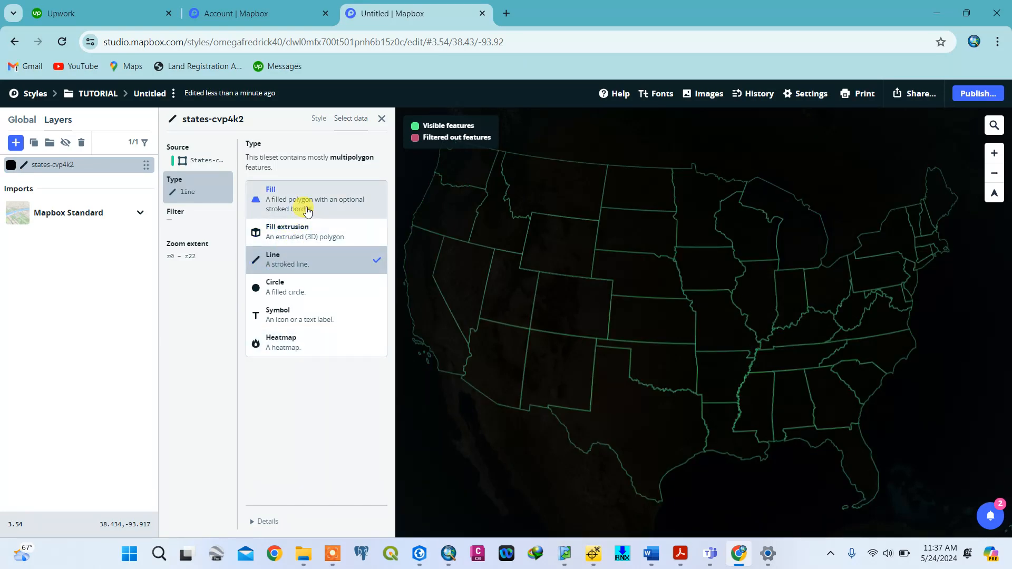
scroll(559, 283, "up", 3)
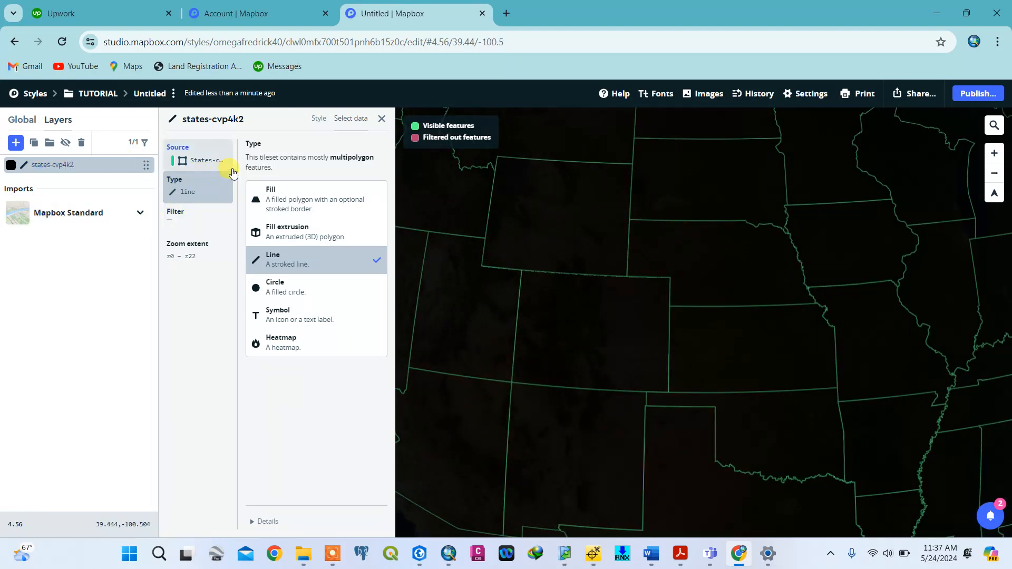
left_click(321, 119)
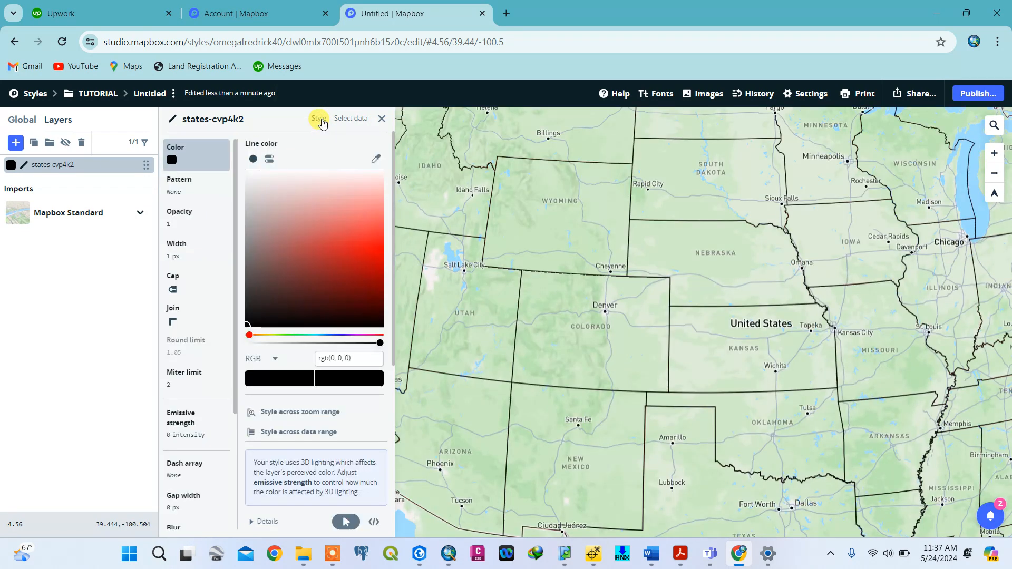
scroll(553, 330, "up", 3)
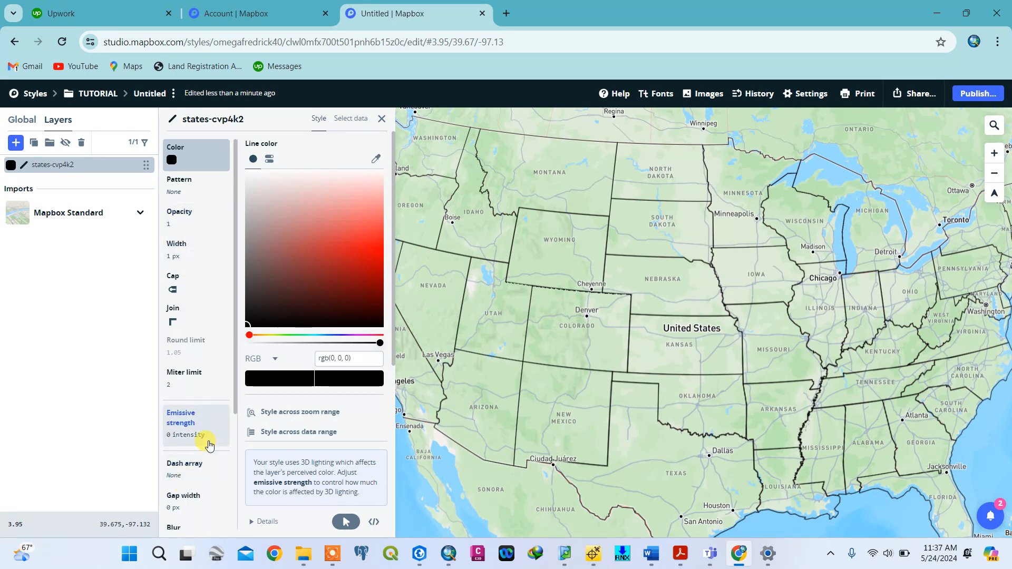
scroll(210, 443, "down", 3)
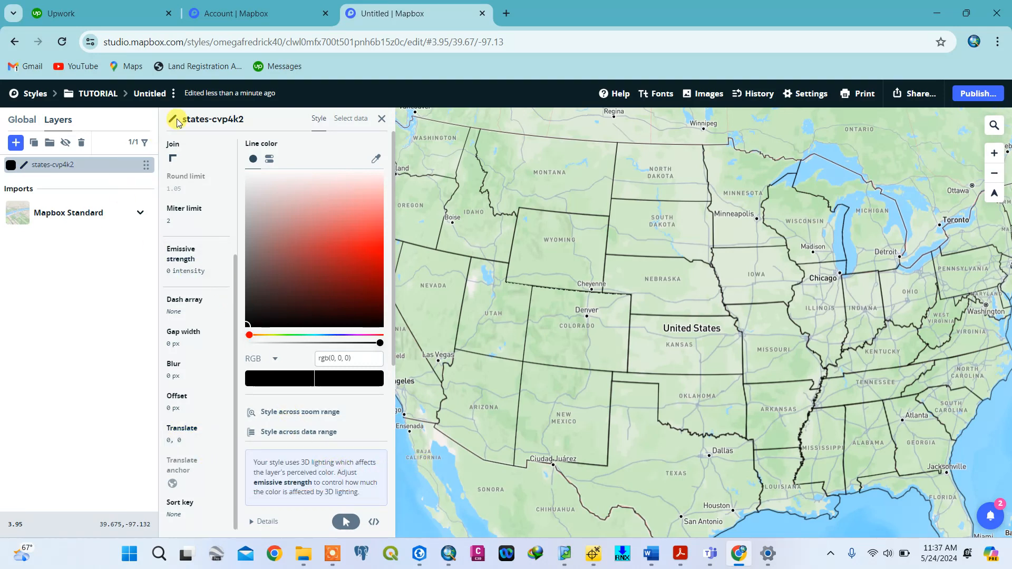
left_click(349, 125)
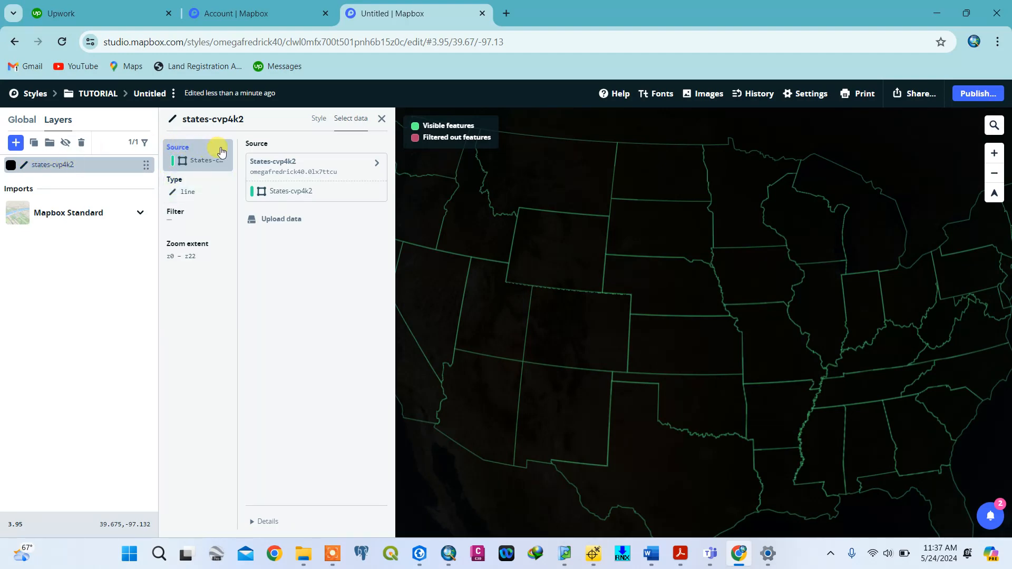
left_click(317, 119)
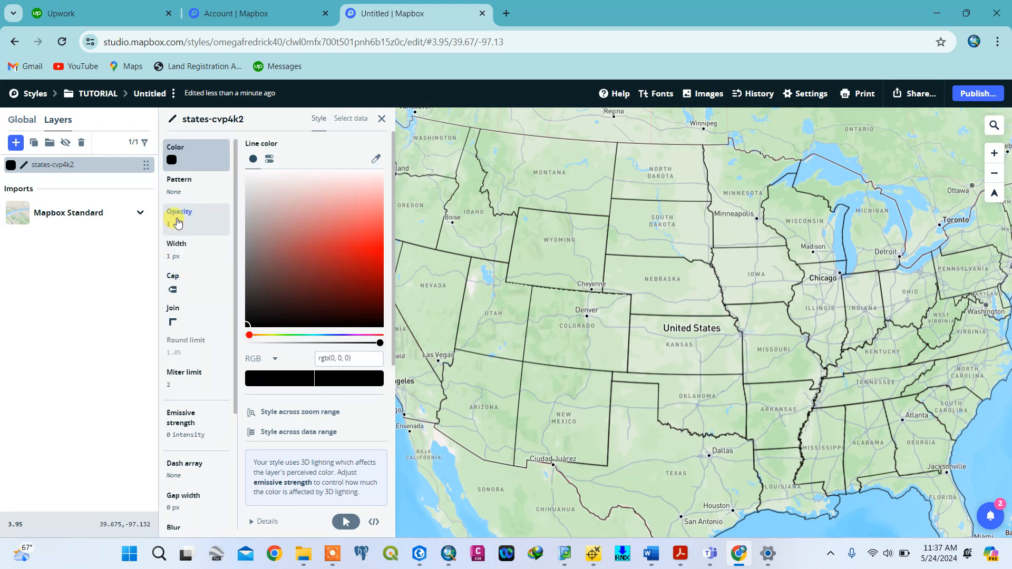
Apply the mapbox-circle line pattern to the states layer and check it at different zoom levels
left_click(184, 188)
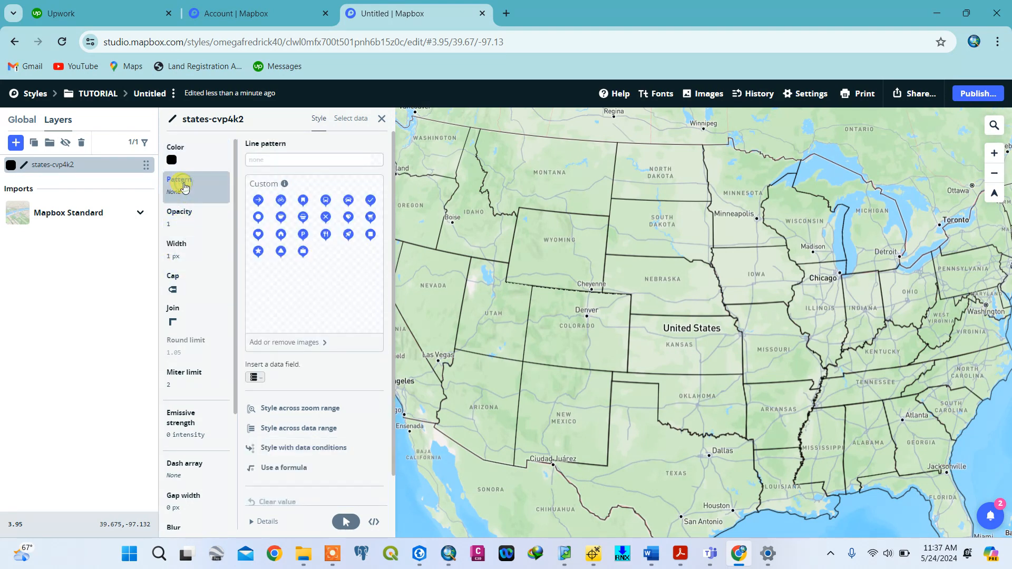
left_click(259, 220)
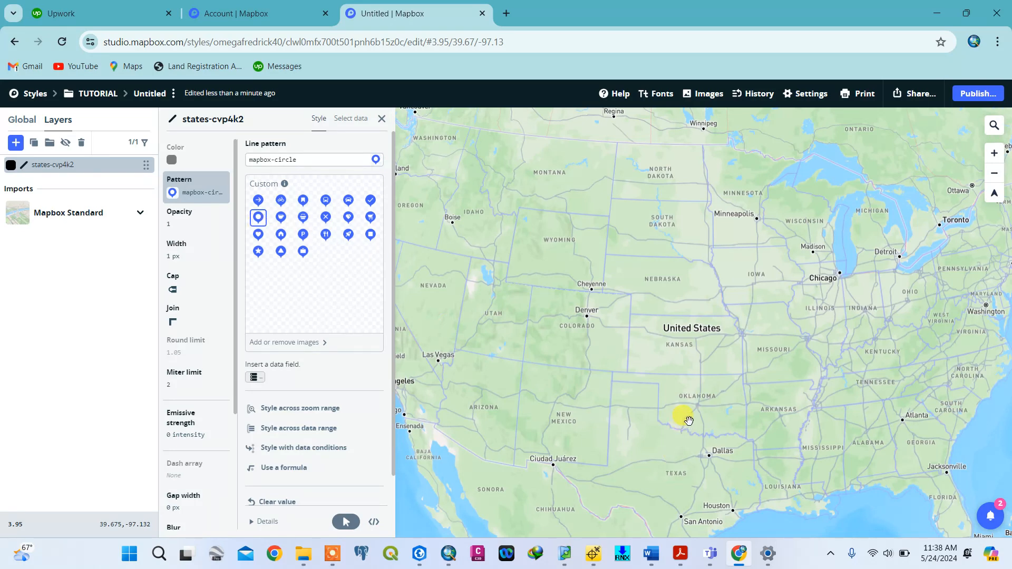
scroll(689, 420, "down", 3)
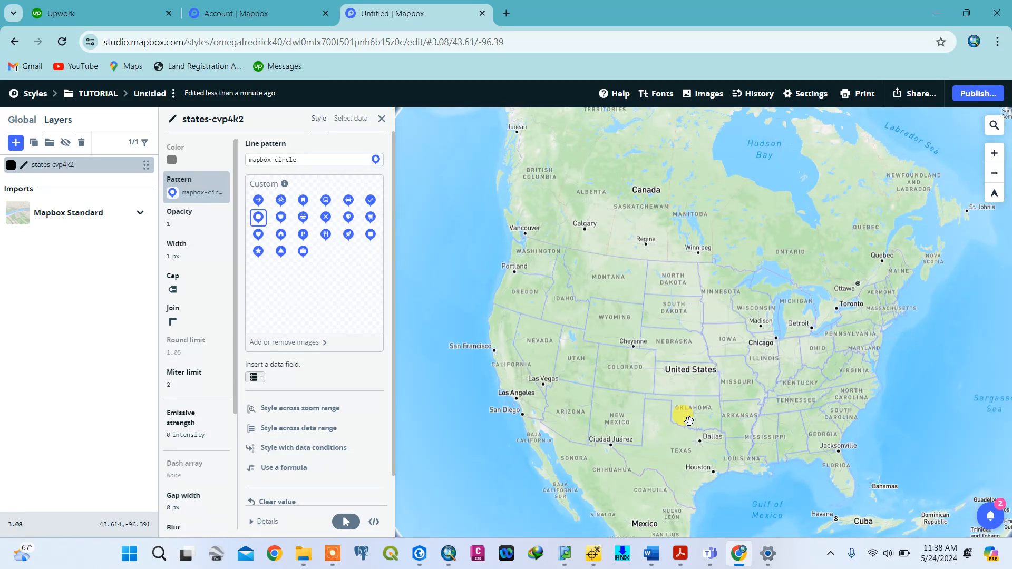
scroll(689, 420, "up", 1)
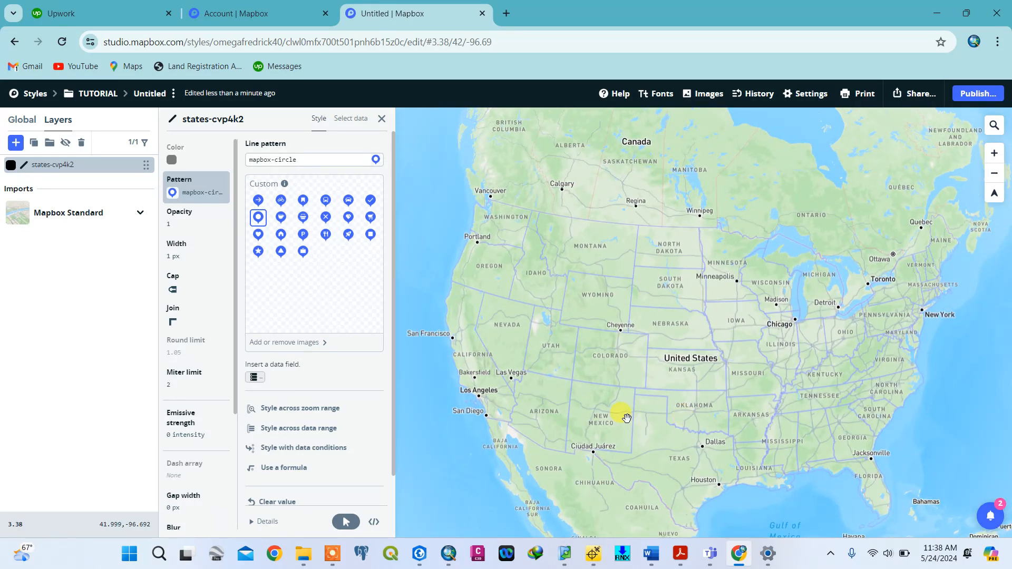
scroll(479, 398, "up", 3)
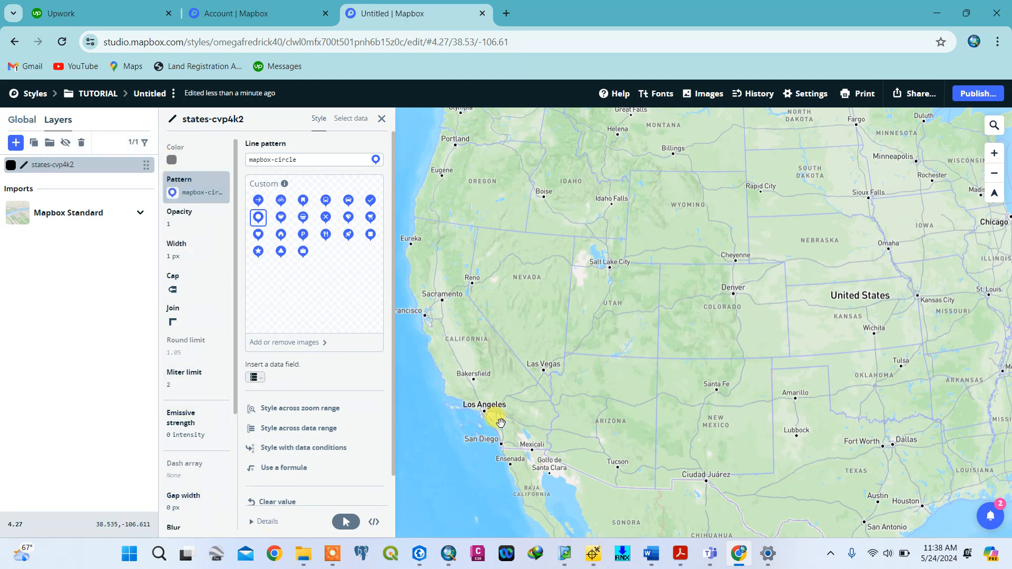
scroll(501, 423, "up", 3)
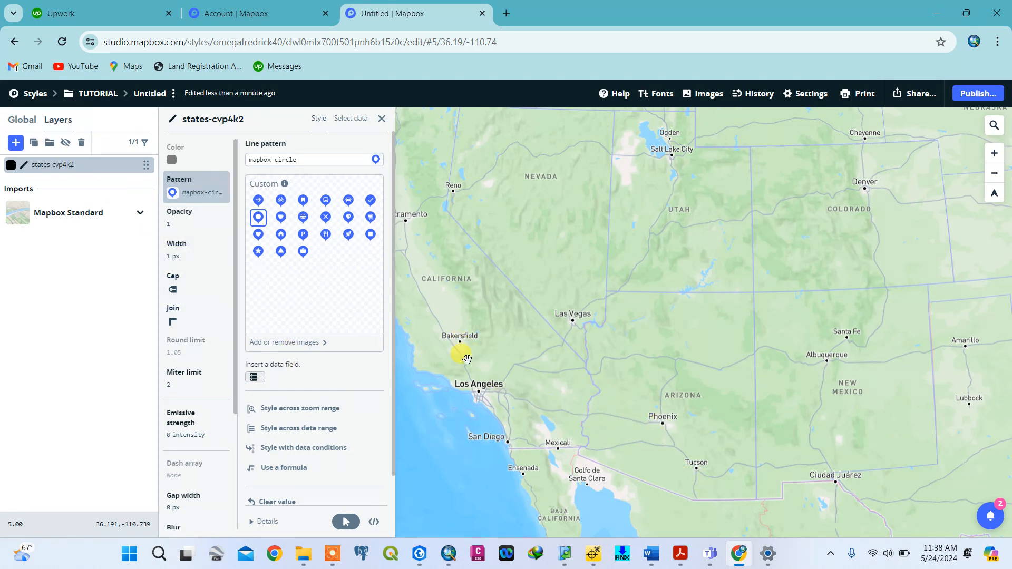
Close and reopen the states layer, and check its data source and filter settings
left_click(35, 167)
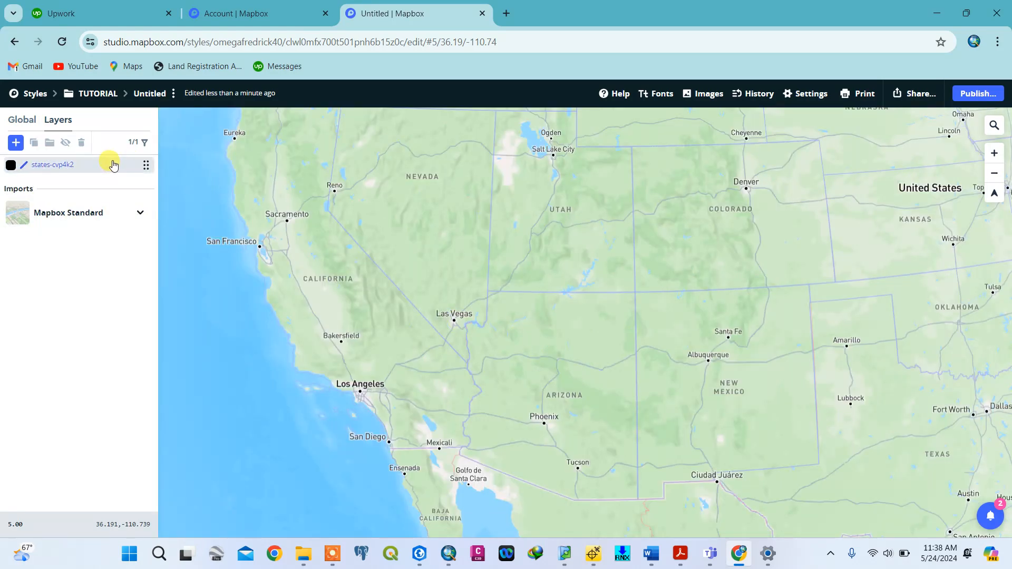
left_click(141, 167)
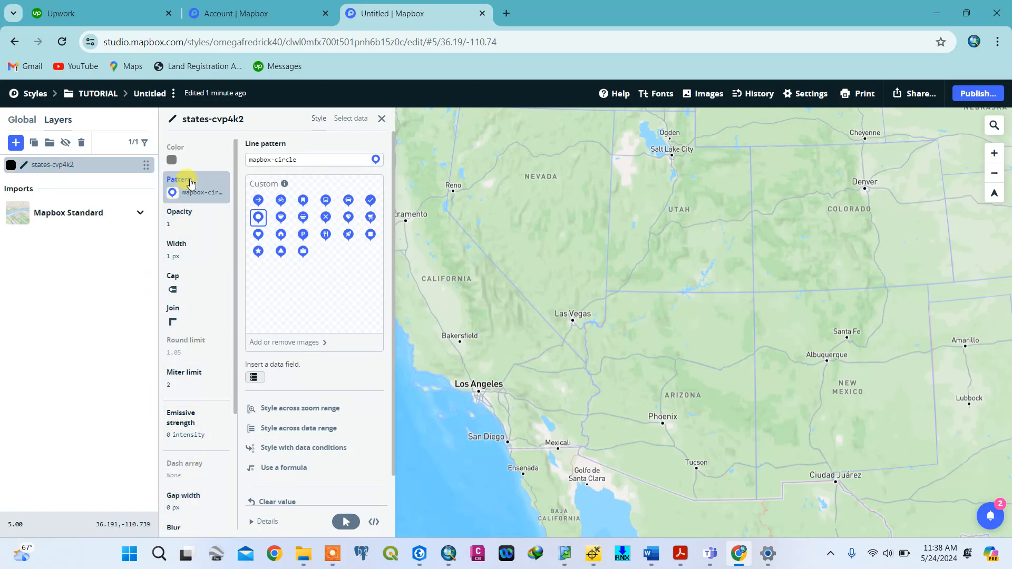
left_click(348, 117)
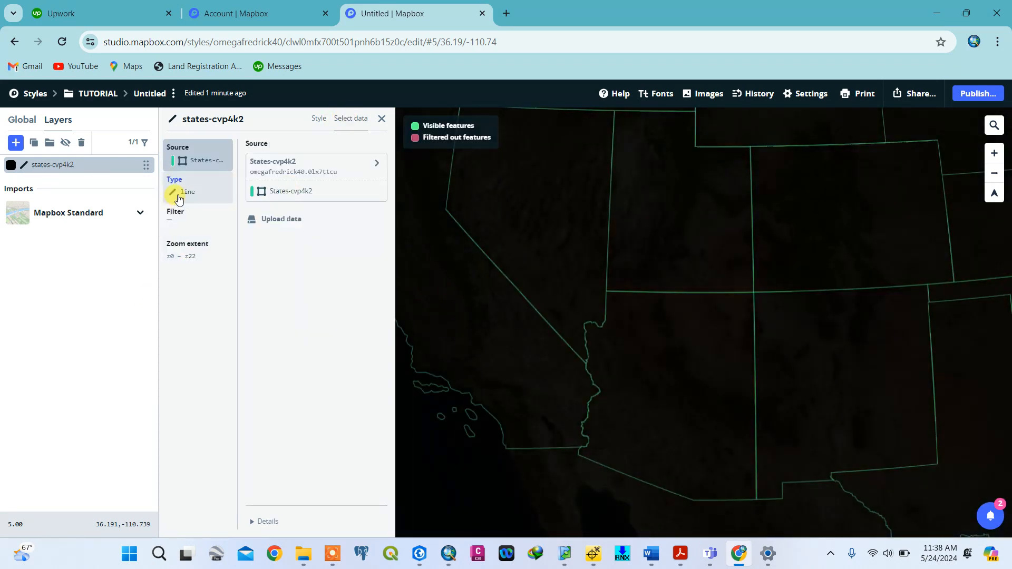
left_click(174, 218)
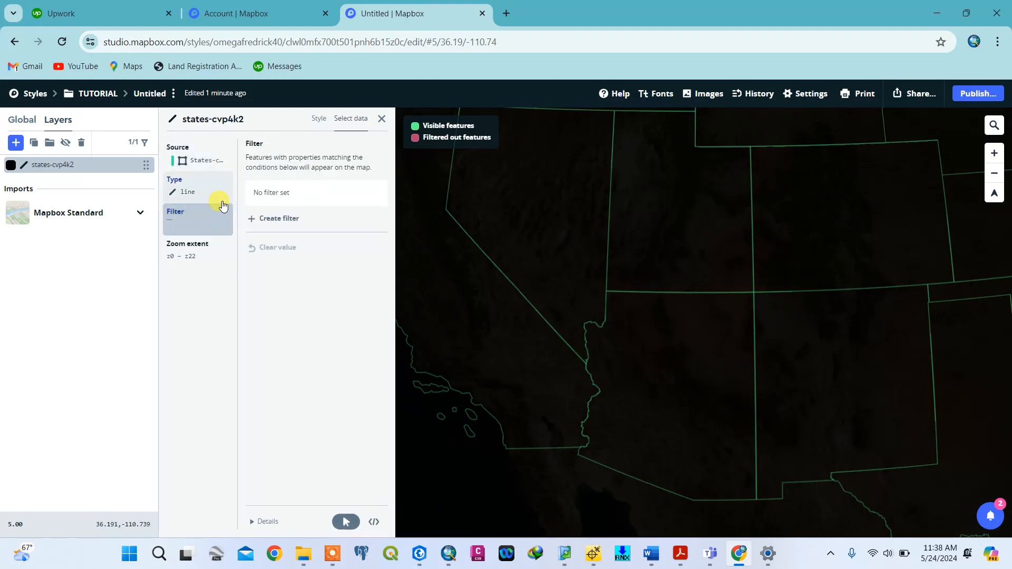
Change the states layer's type to Symbol, keeping the styling by matching similar properties, and view the whole country
left_click(187, 193)
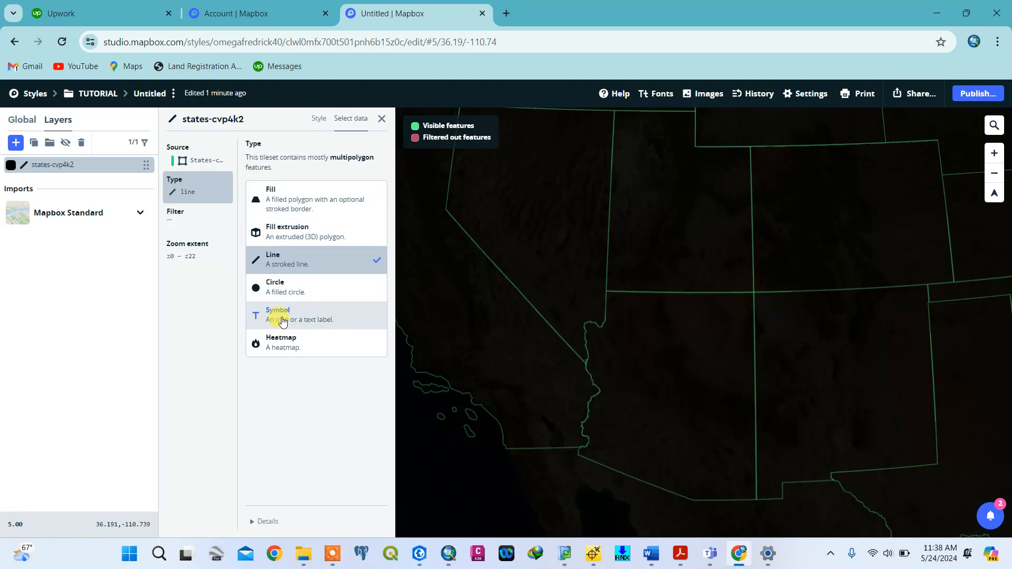
left_click(324, 323)
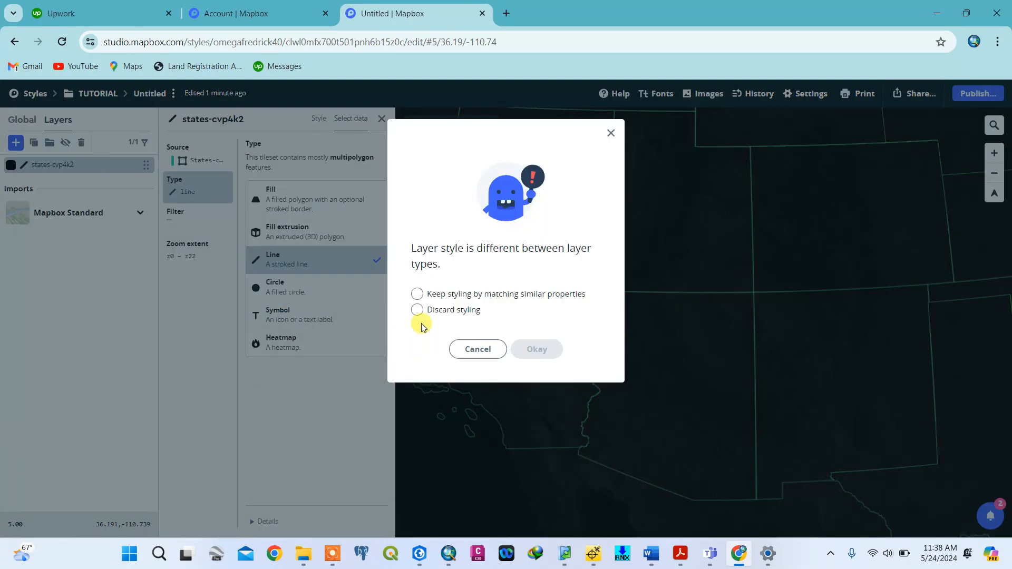
left_click(417, 294)
left_click(535, 349)
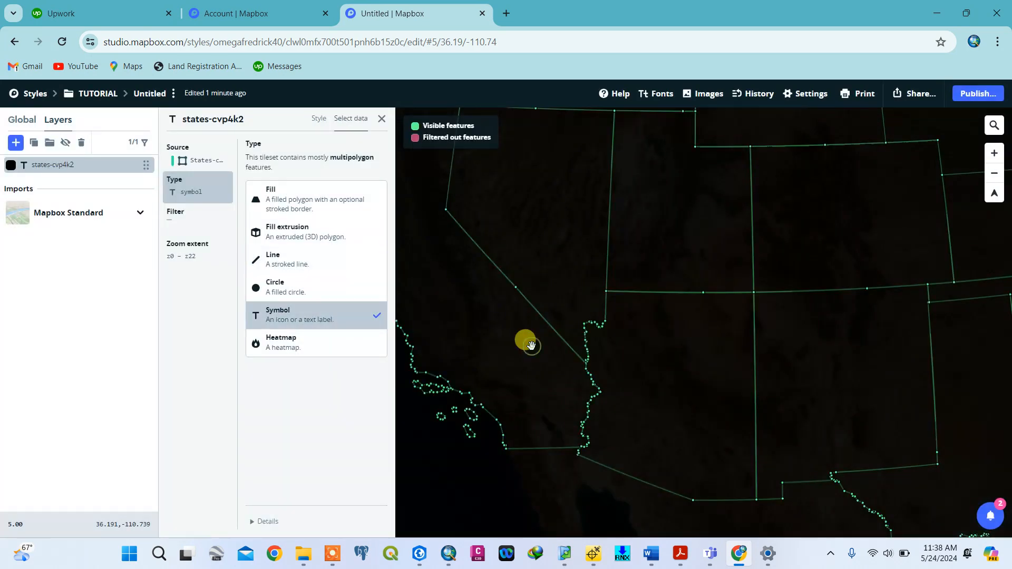
scroll(537, 391, "down", 1)
scroll(537, 391, "down", 5)
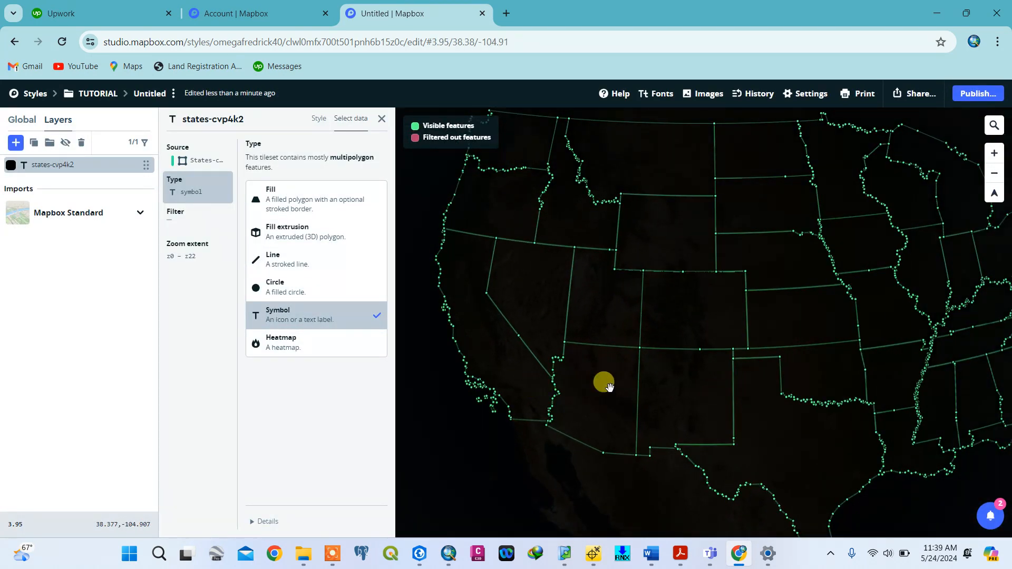
Hide the states layer and show it again, checking the Symbol data view across the country
left_click_drag(603, 384, 535, 382)
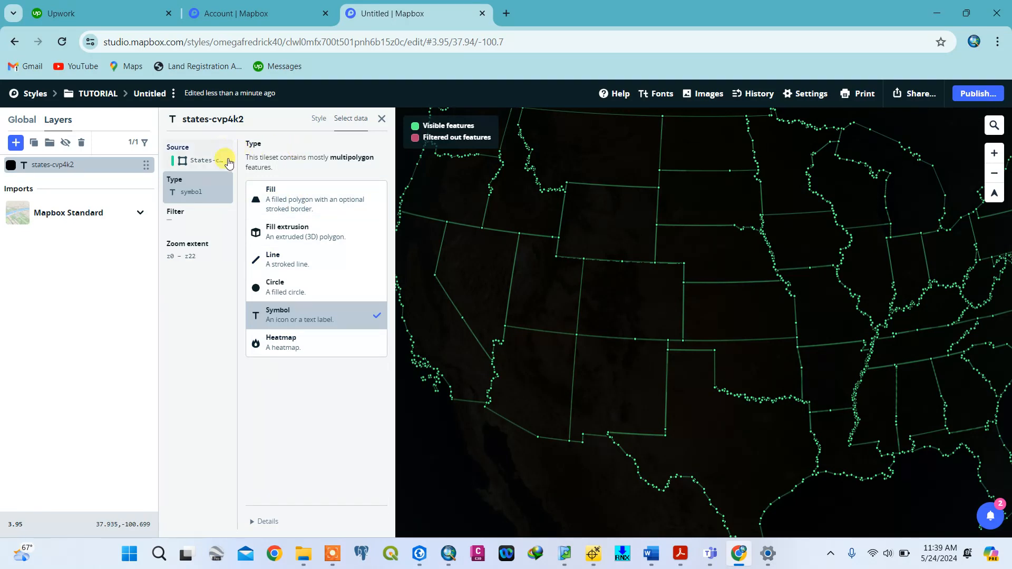
left_click(66, 145)
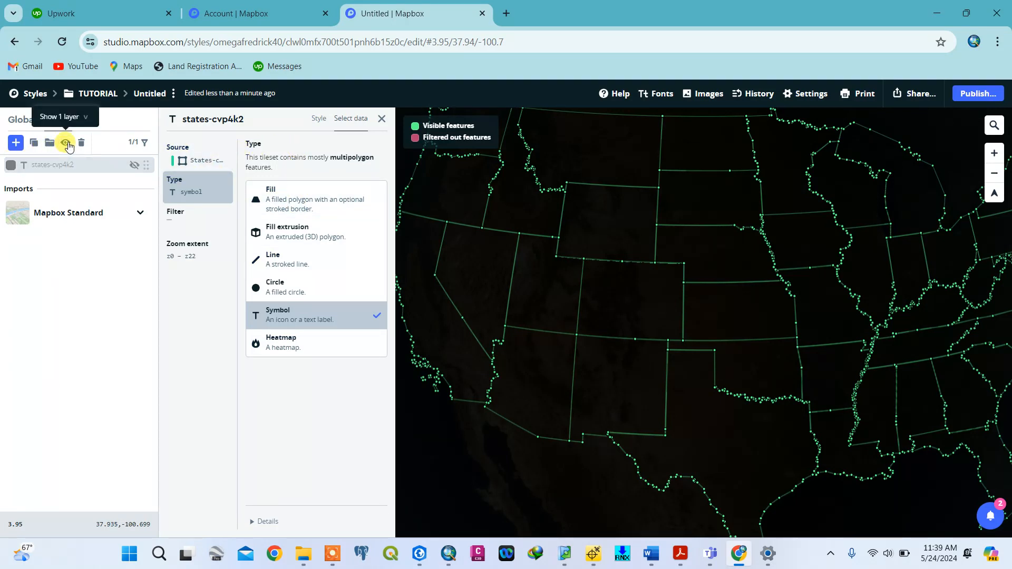
left_click(67, 144)
scroll(708, 382, "down", 1)
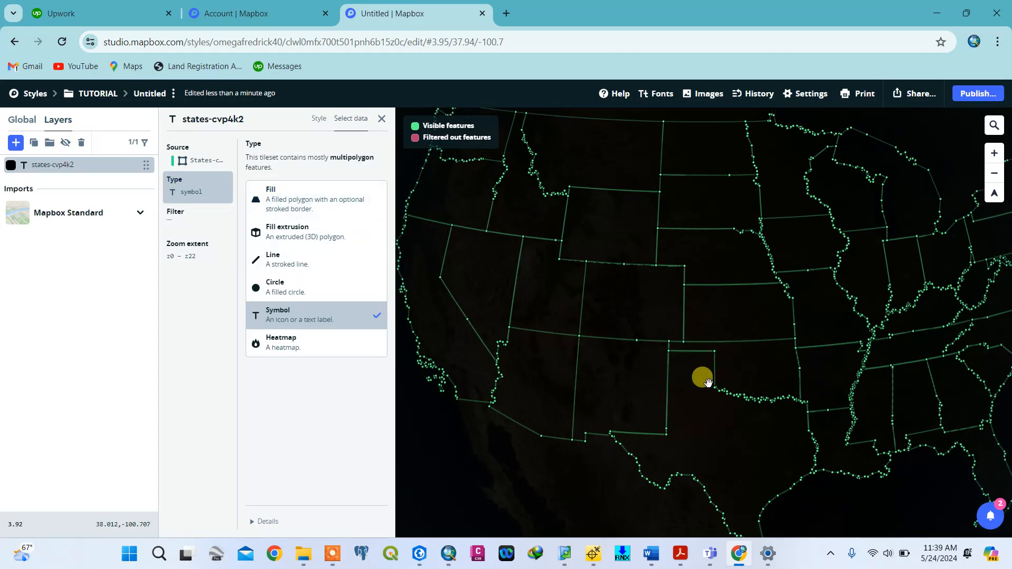
scroll(708, 382, "up", 1)
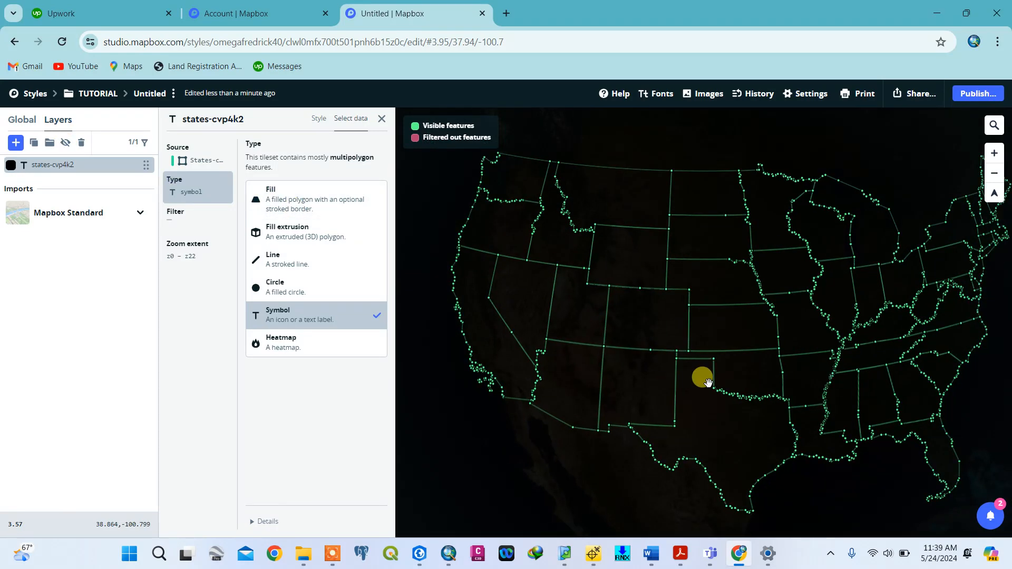
Change the states layer's type back to Line and rename the layer to "states-"
left_click(287, 270)
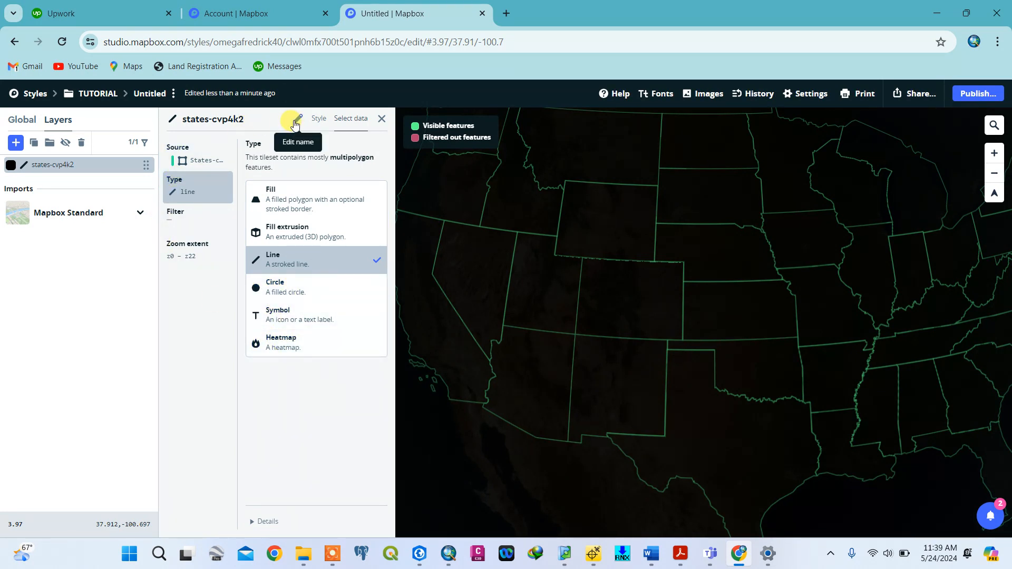
left_click(295, 123)
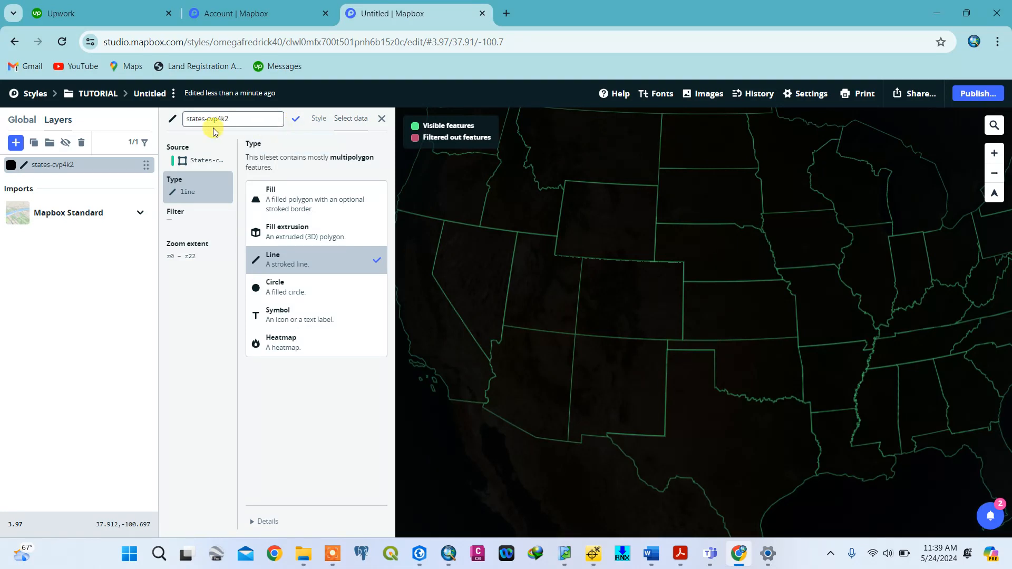
mouse_move(234, 124)
left_mouse_down()
mouse_move(176, 118)
mouse_move(215, 119)
left_mouse_up()
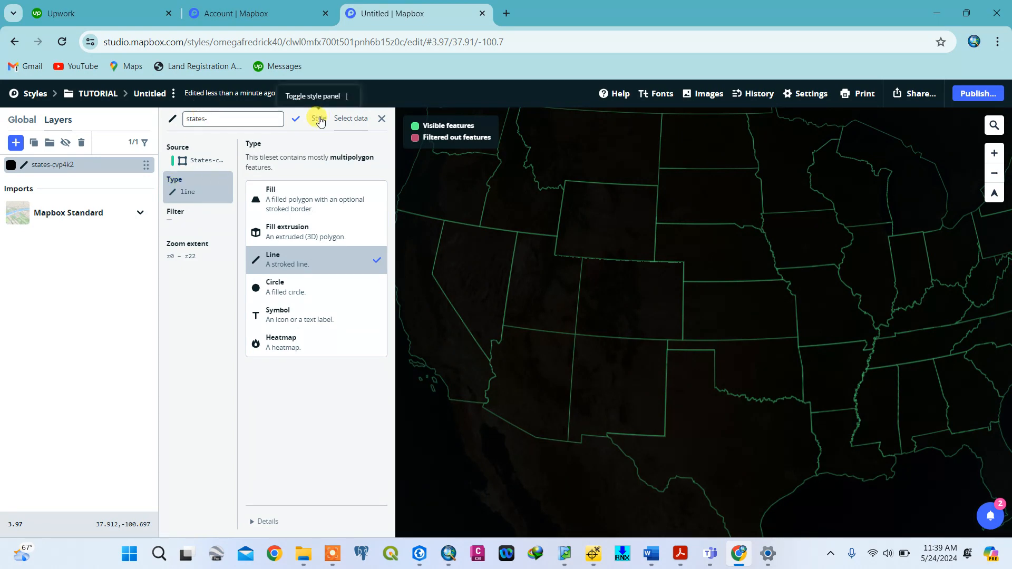
left_click(296, 120)
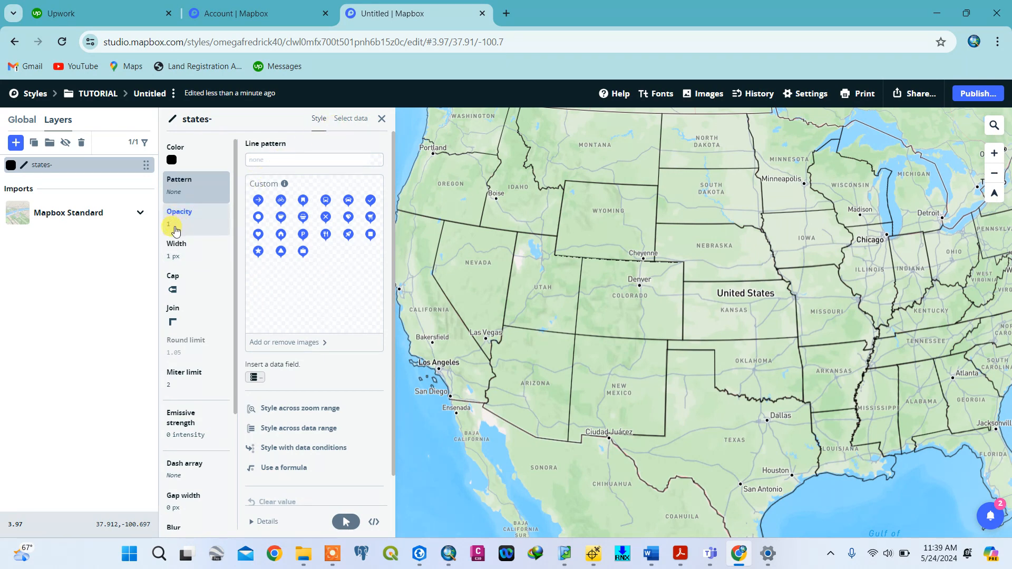
Review the states- layer's line style properties and the Mapbox Standard import's light, typography and label visibility settings
scroll(183, 291, "down", 1)
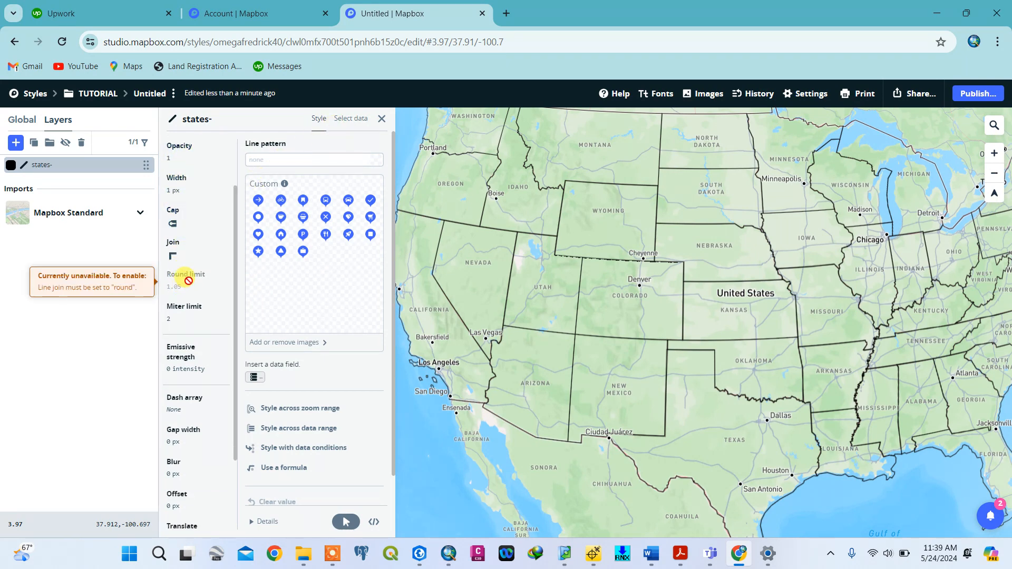
scroll(201, 253, "up", 1)
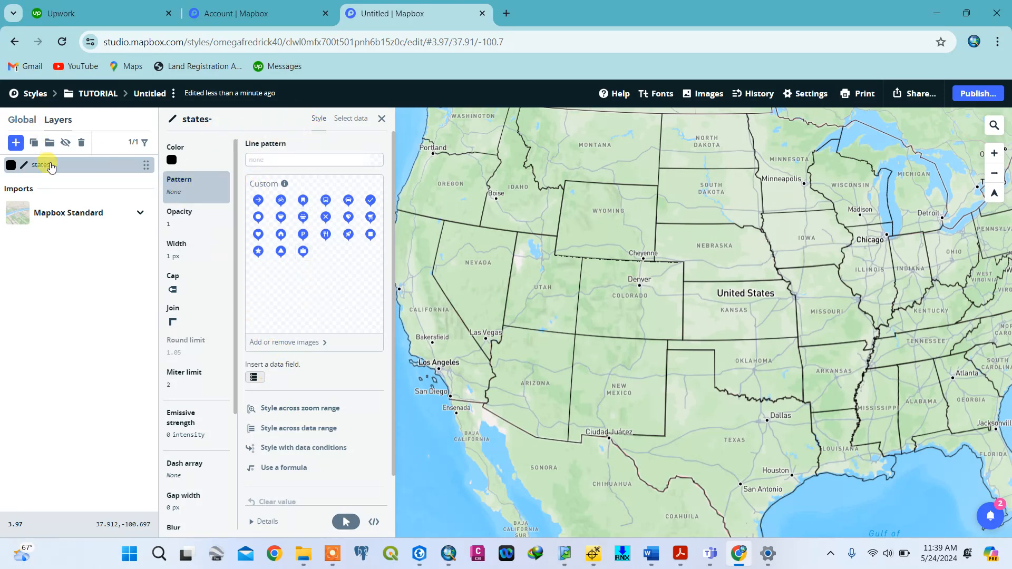
left_click(146, 167)
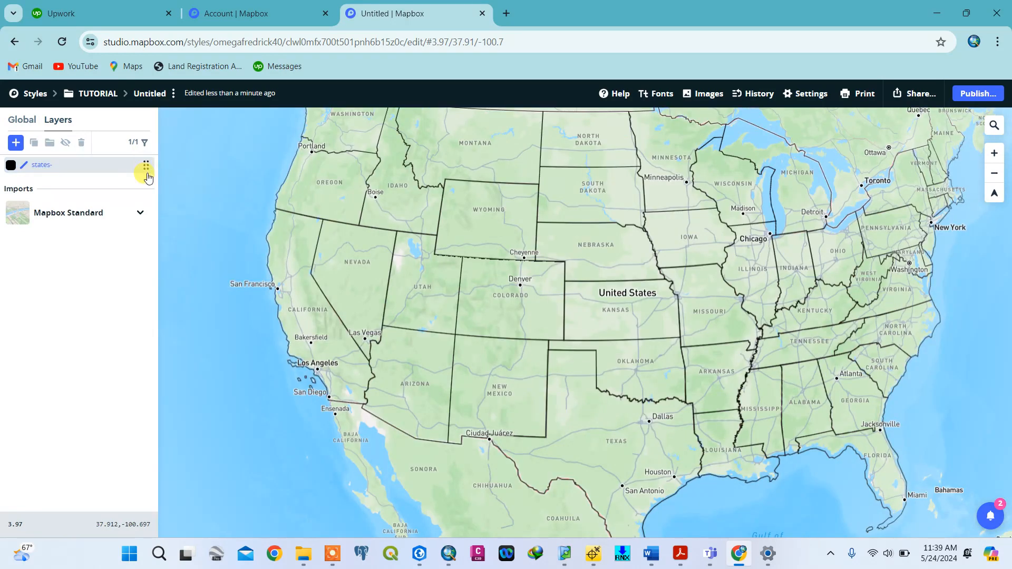
left_click(111, 218)
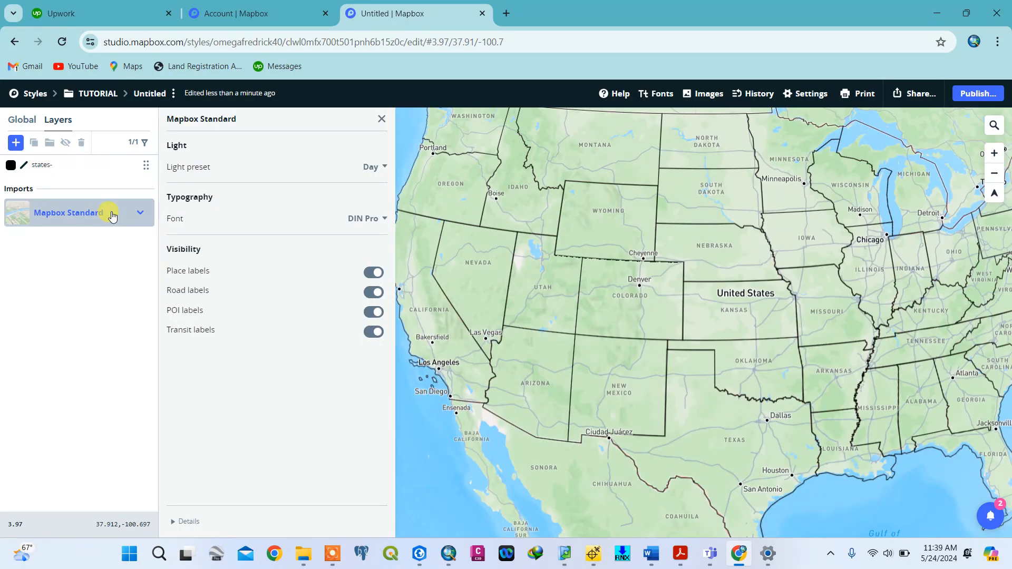
left_click(55, 222)
left_click(55, 225)
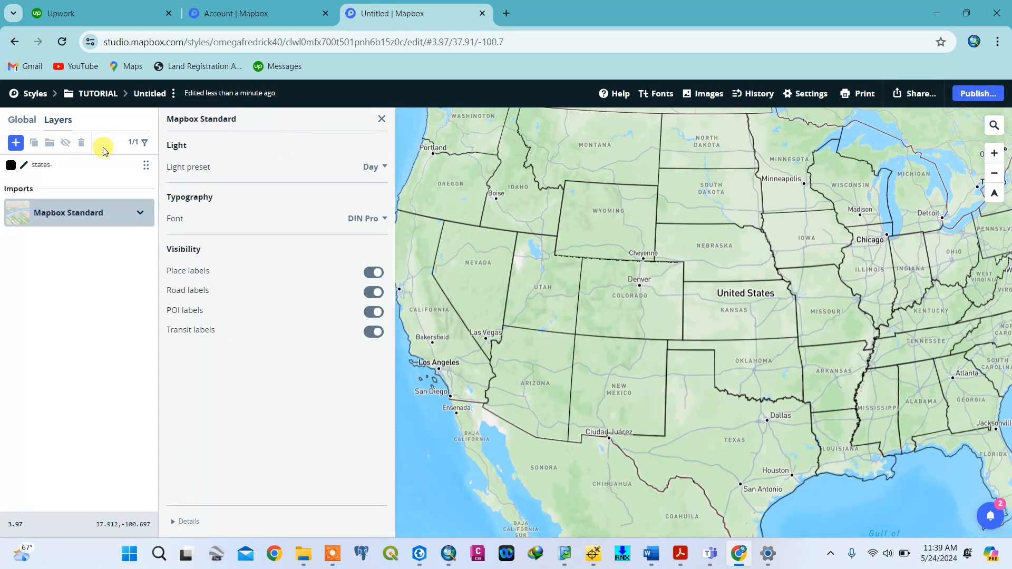
Reopen the states- layer, try yellow and orange hues for its line color, and expand the property details
left_click(11, 167)
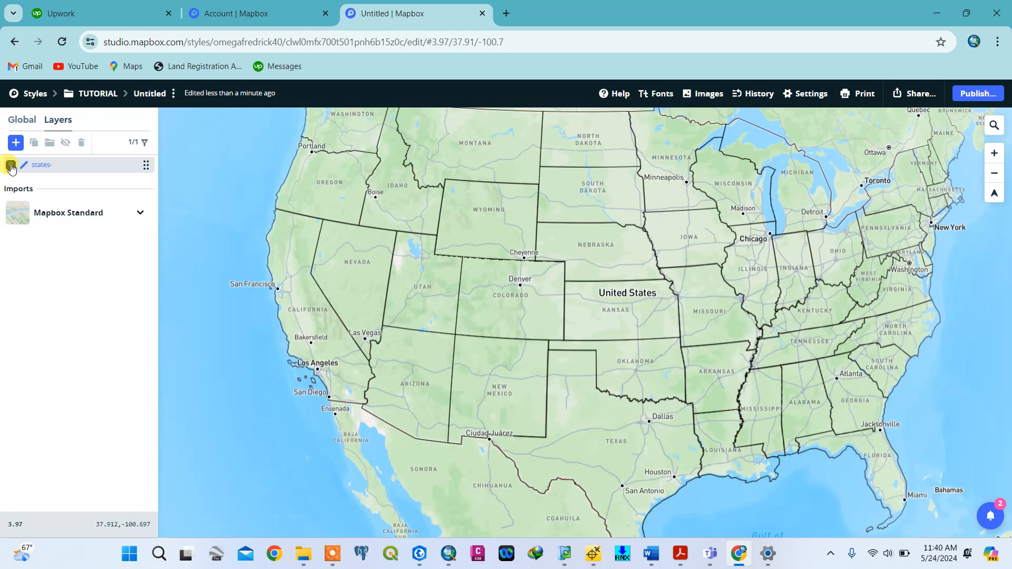
left_click(11, 167)
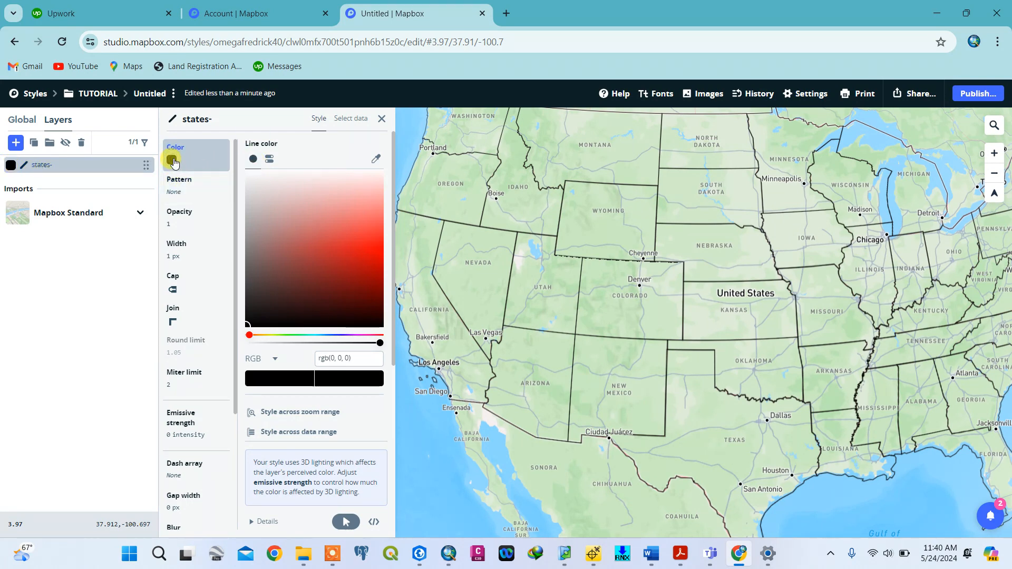
left_click(265, 335)
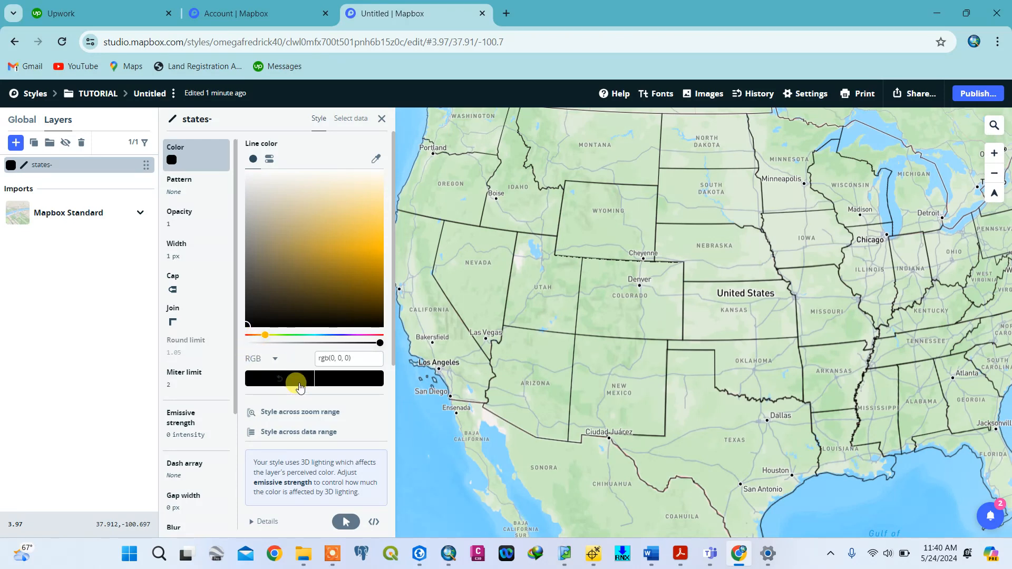
left_click(254, 340)
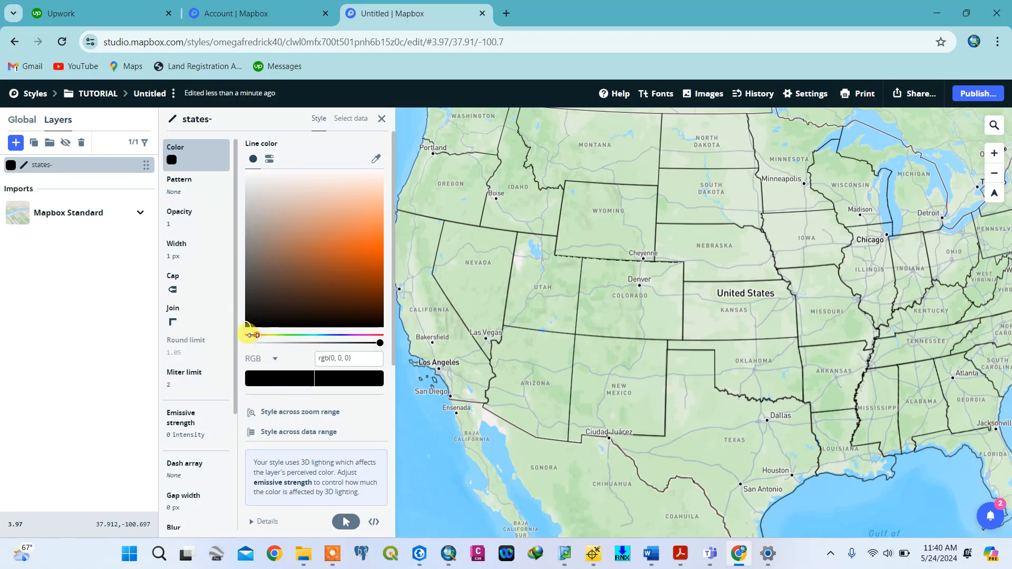
left_click(249, 339)
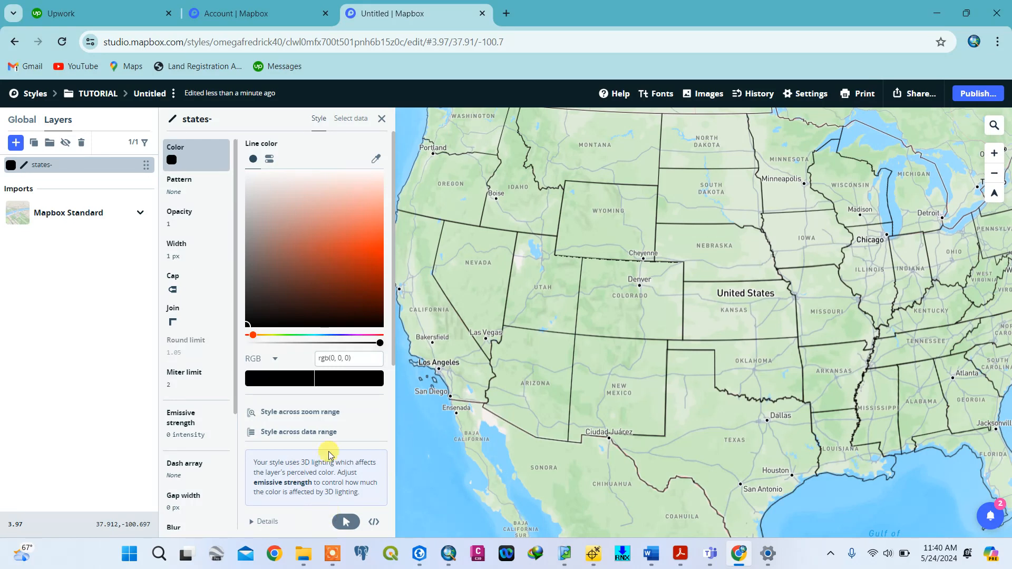
left_click(252, 522)
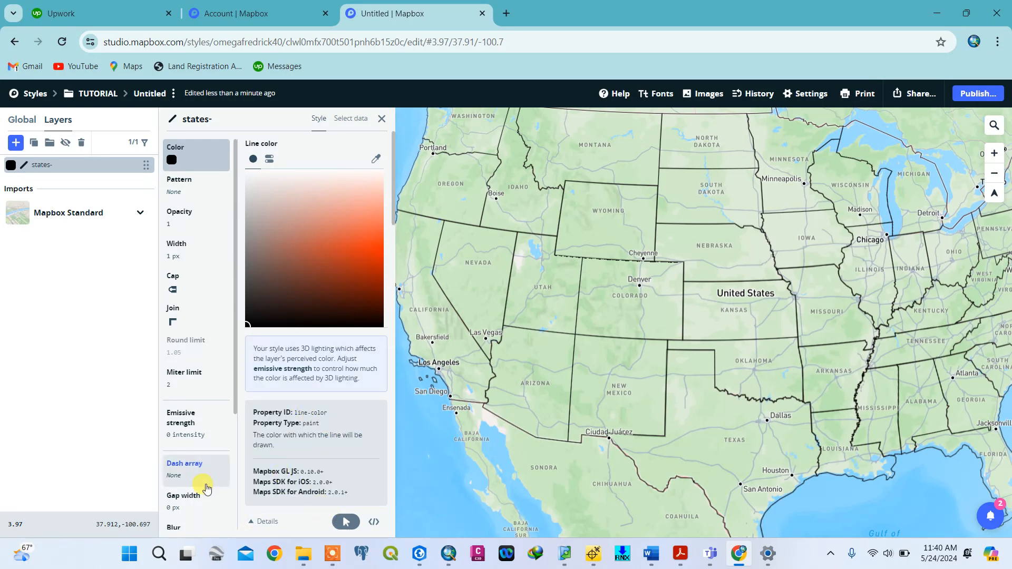
Examine the states- layer's source data on the map in several regions and zoom levels, and return to its style properties
left_click(344, 118)
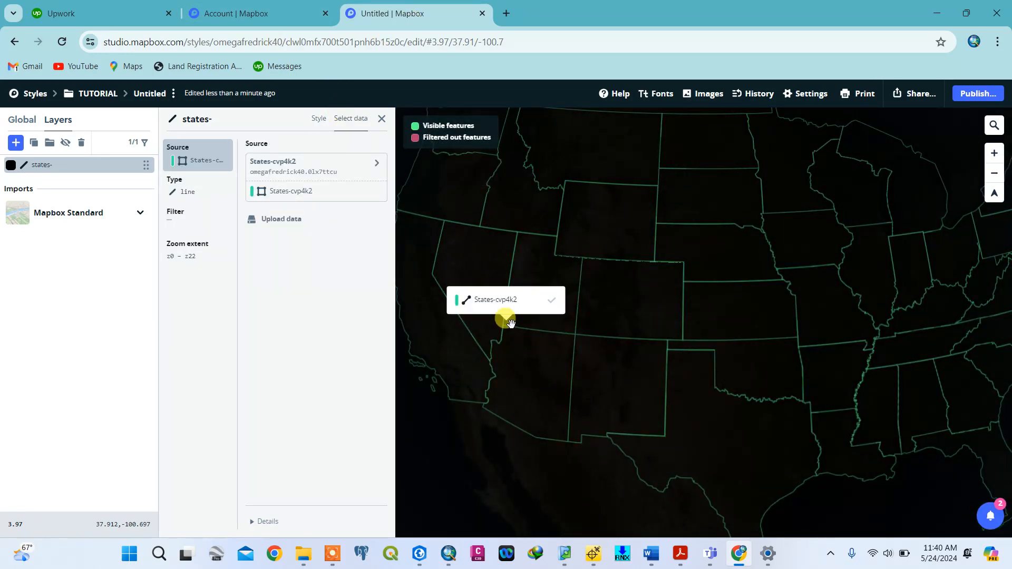
scroll(524, 311, "down", 5)
scroll(643, 329, "up", 6)
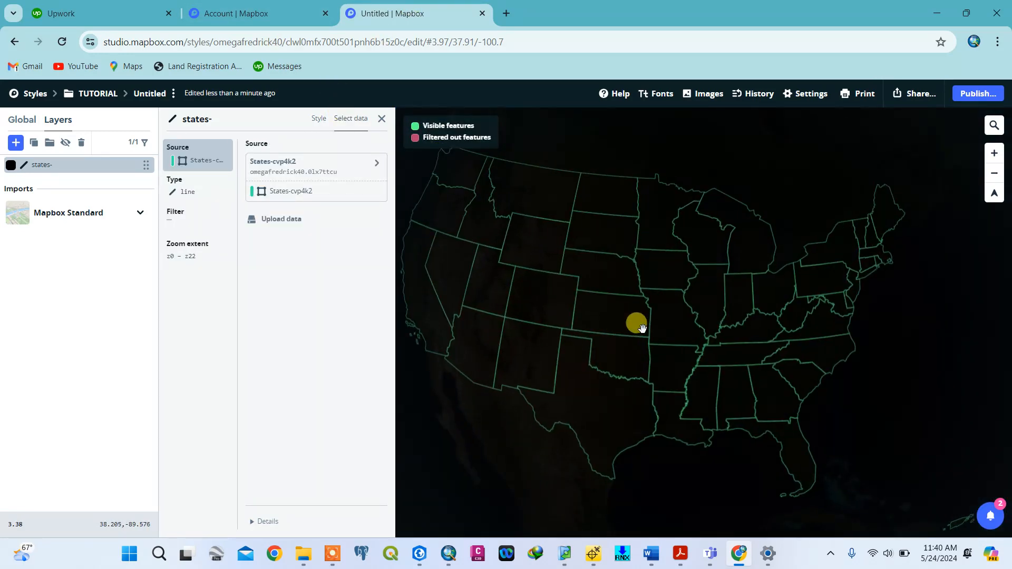
left_click_drag(532, 321, 680, 286)
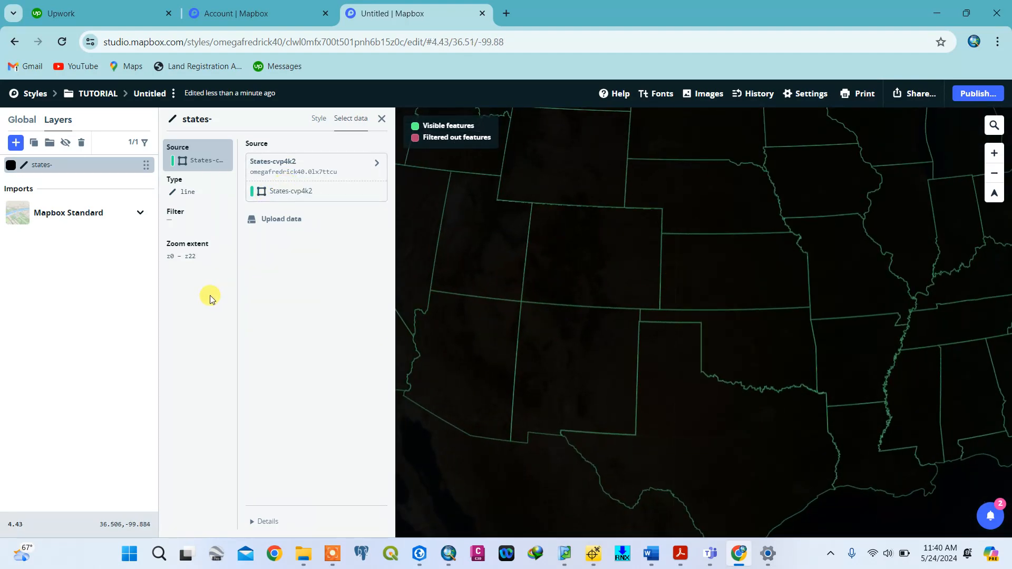
left_click_drag(533, 276, 640, 357)
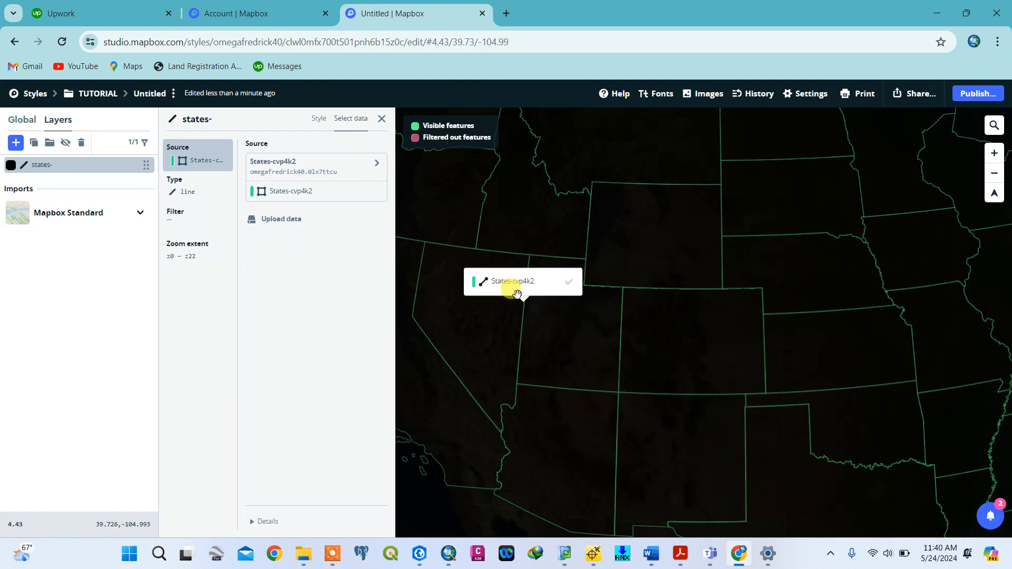
left_click_drag(518, 290, 579, 400)
left_click_drag(518, 220, 599, 251)
scroll(492, 278, "down", 3)
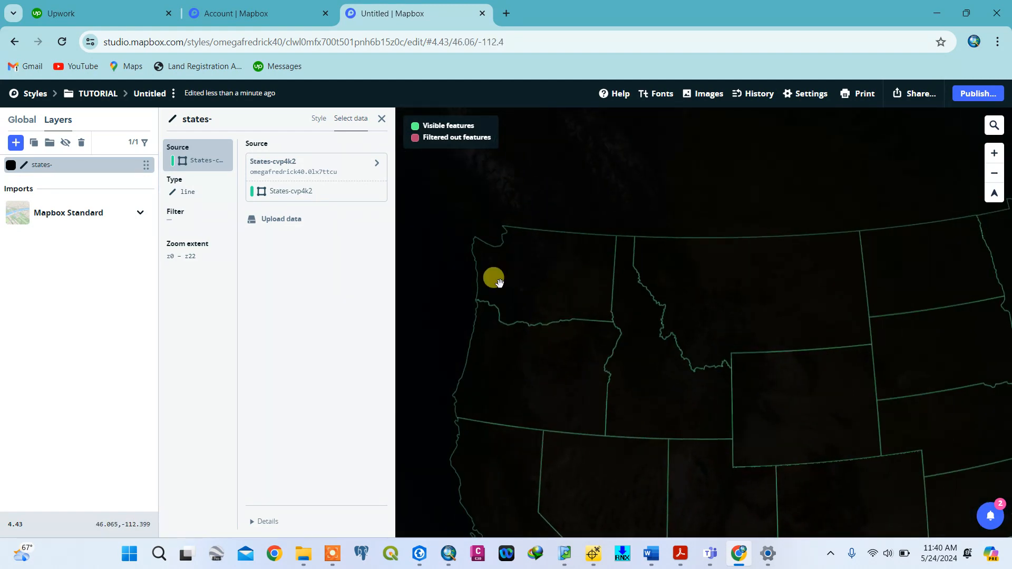
scroll(499, 280, "down", 4)
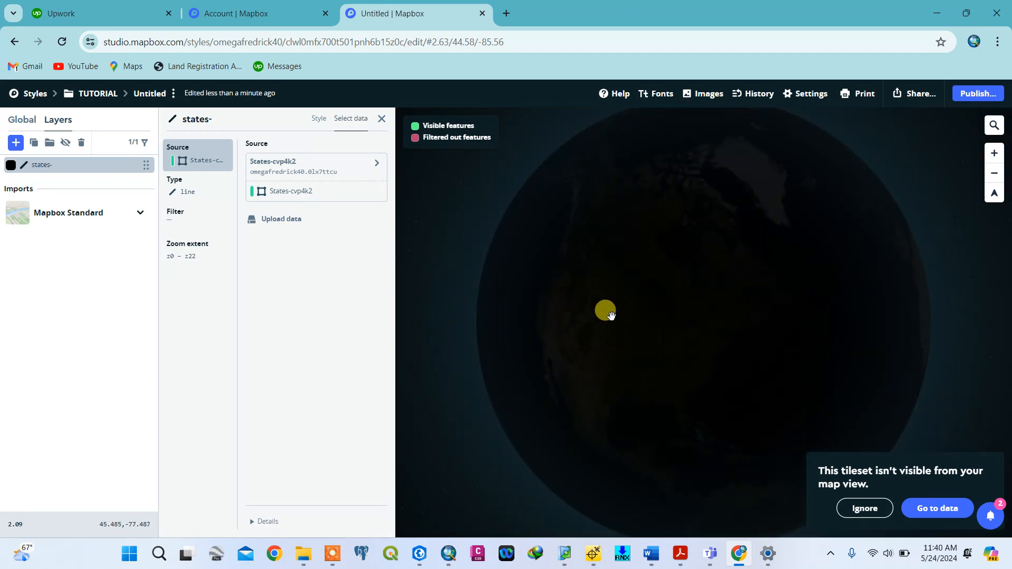
scroll(606, 312, "up", 2)
scroll(607, 311, "up", 3)
left_click_drag(630, 314, 707, 216)
scroll(700, 275, "down", 1)
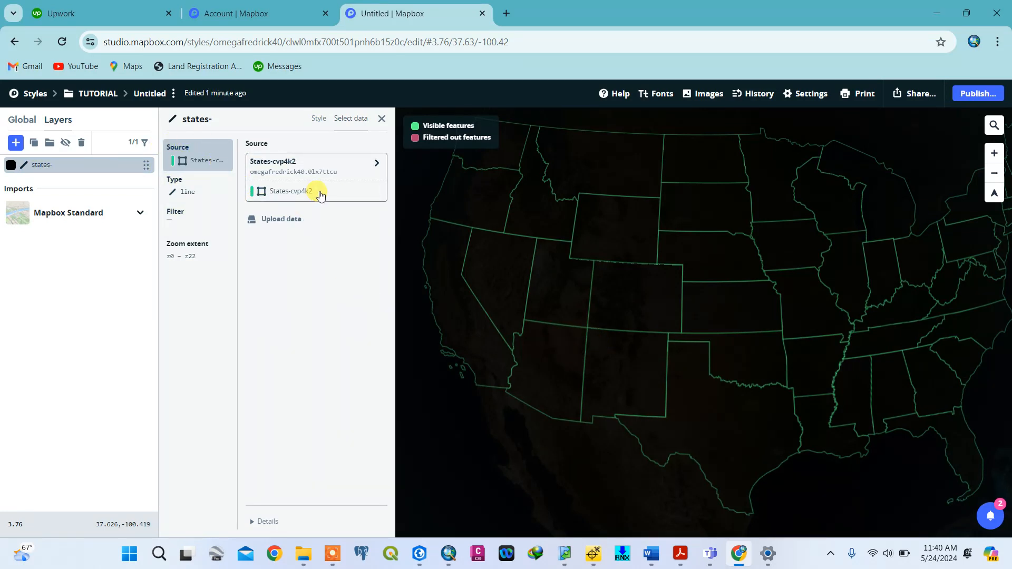
left_click(324, 125)
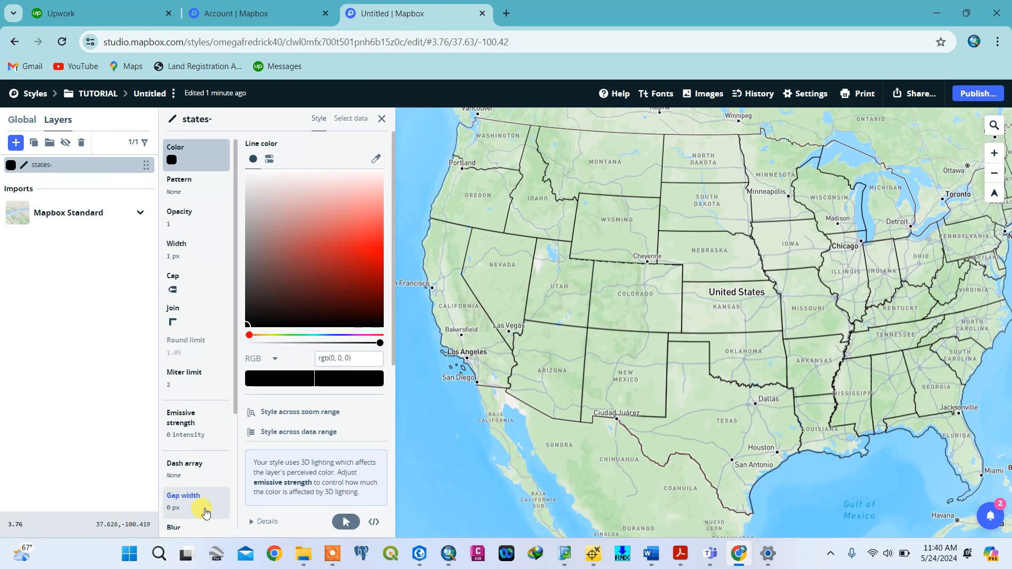
Rename the untitled style to STATES
left_click(158, 93)
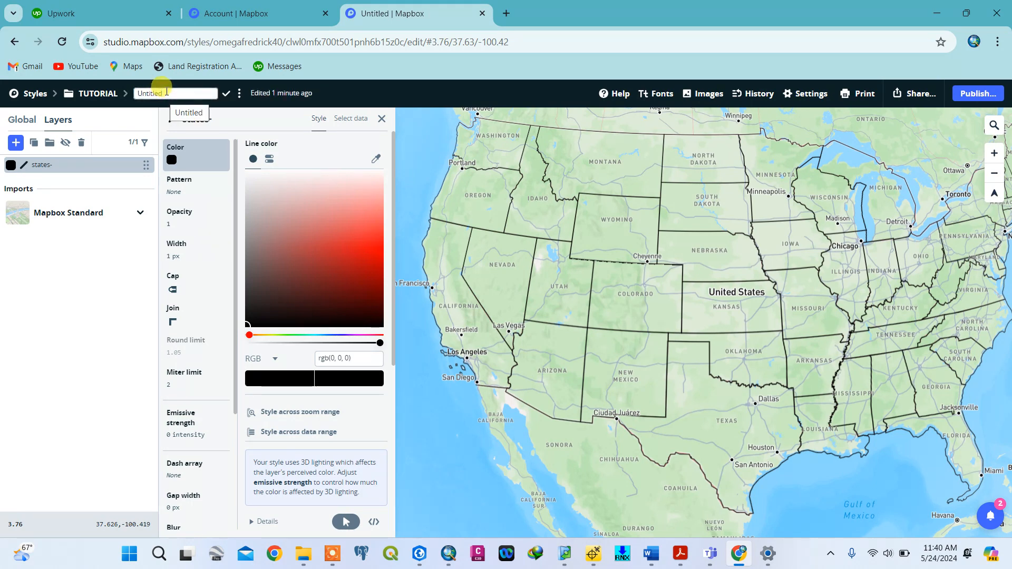
left_click_drag(166, 91, 100, 95)
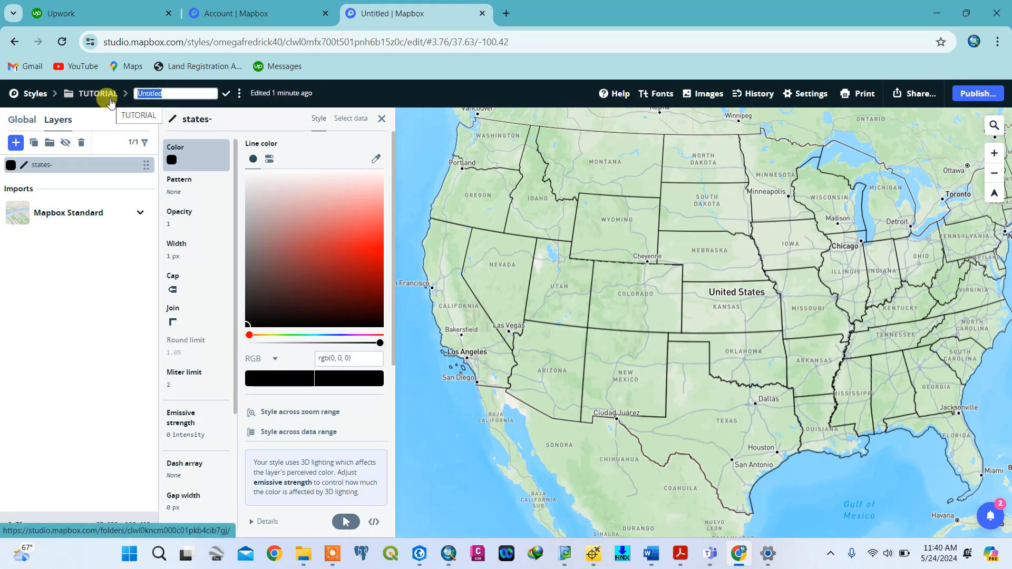
type("S")
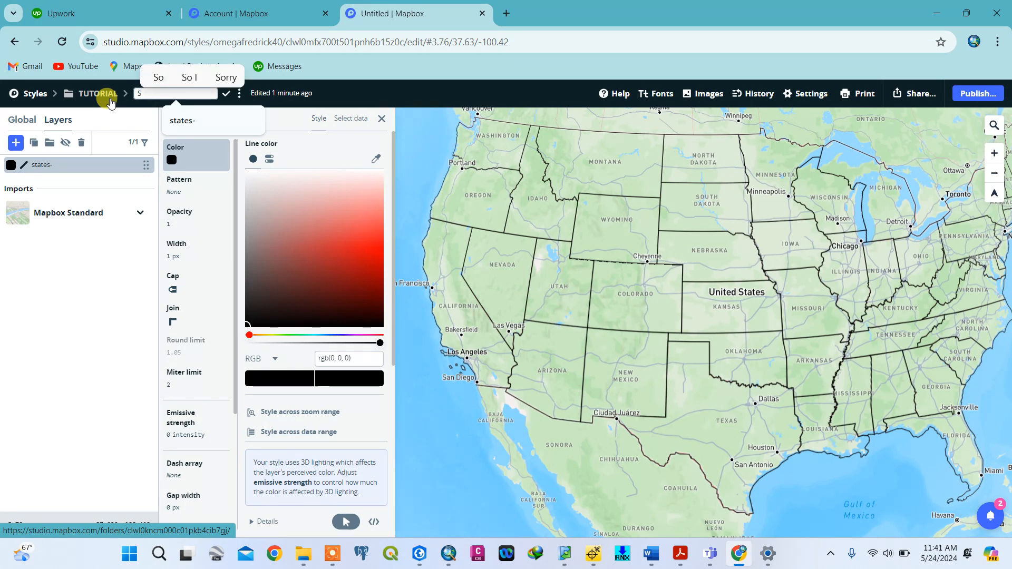
type("TATES")
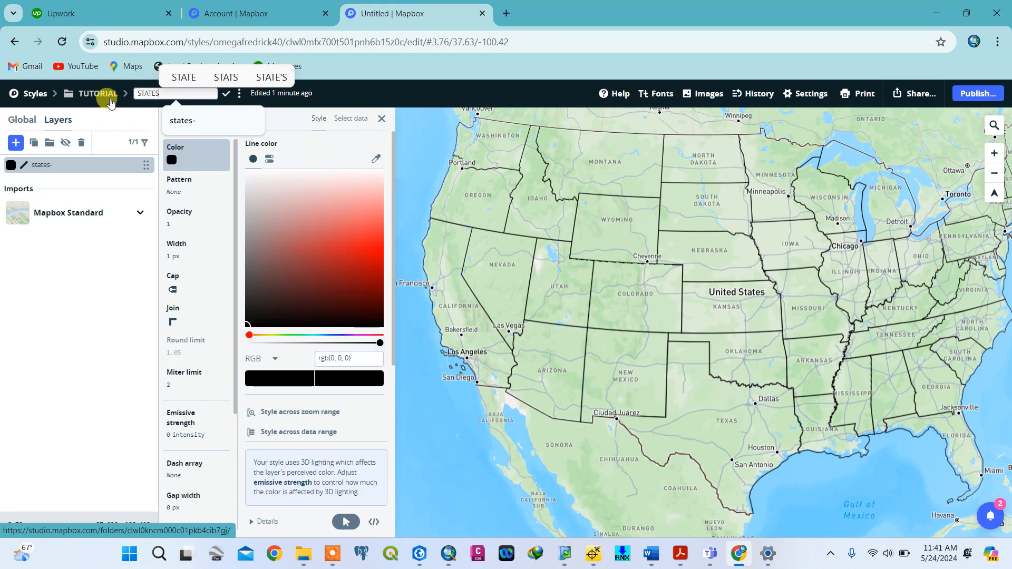
left_click(110, 99)
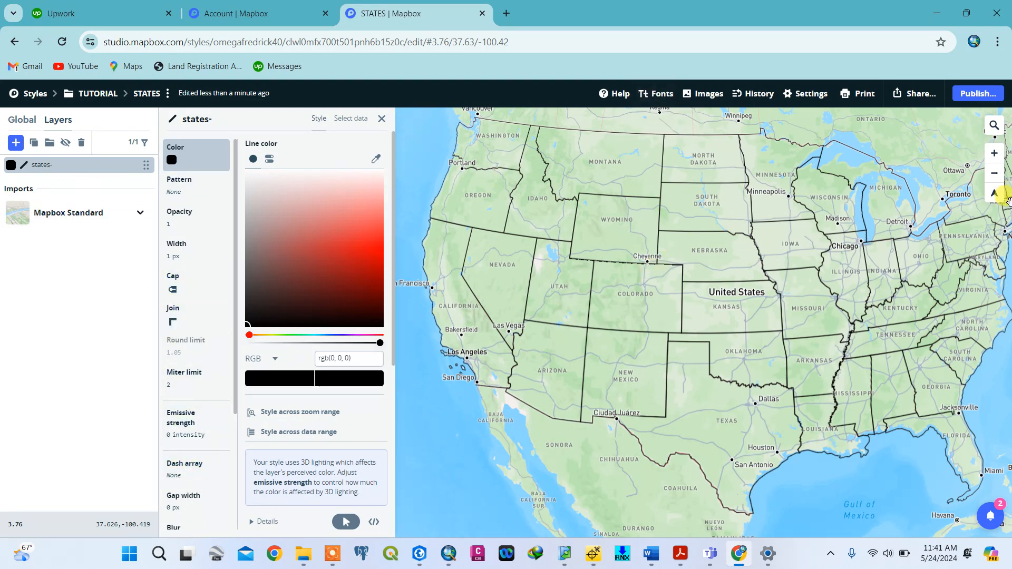
Make the STATES style public from its sharing options to allow copying, and confirm publishing the draft
left_click(912, 94)
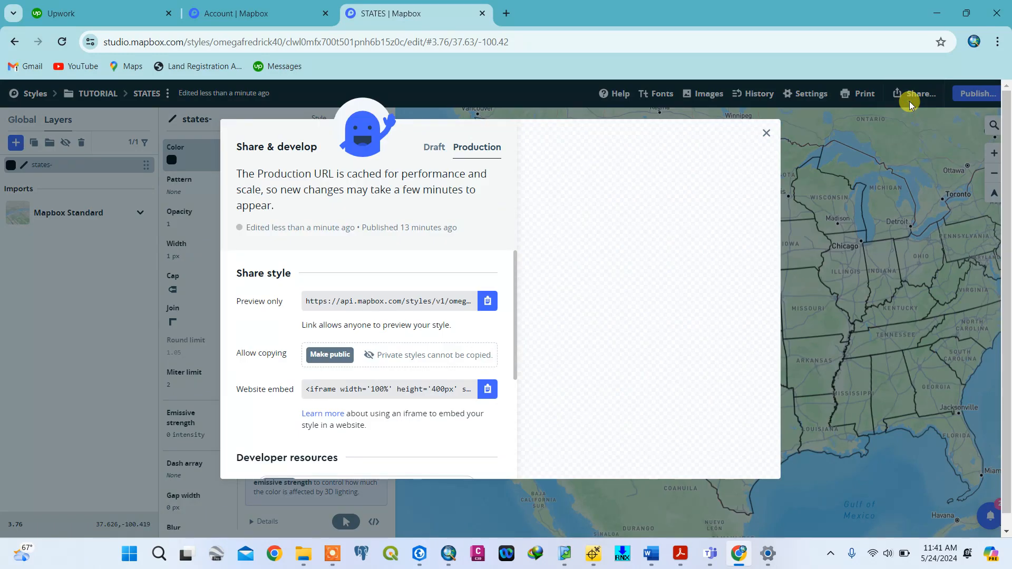
left_click(343, 358)
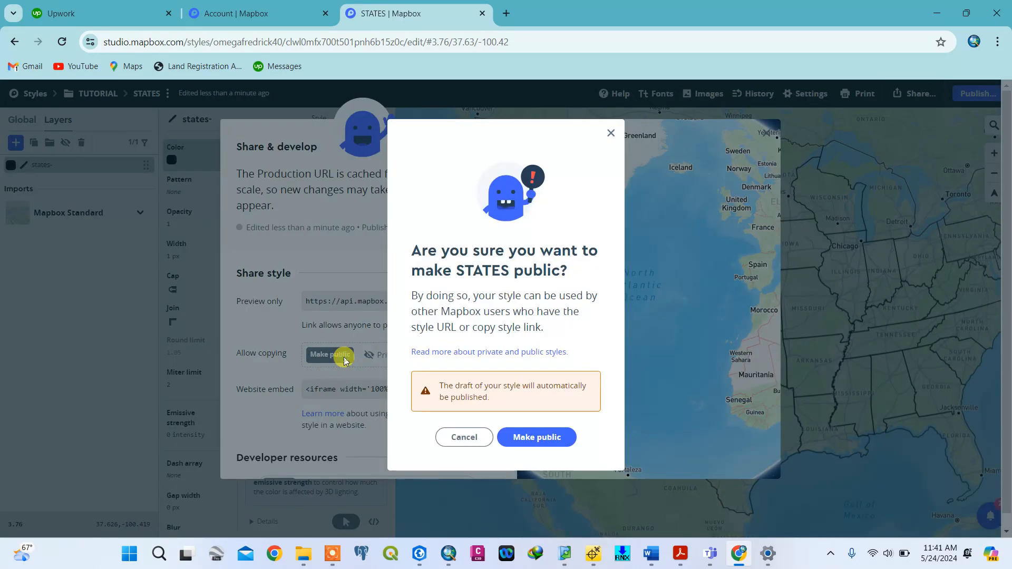
left_click(526, 443)
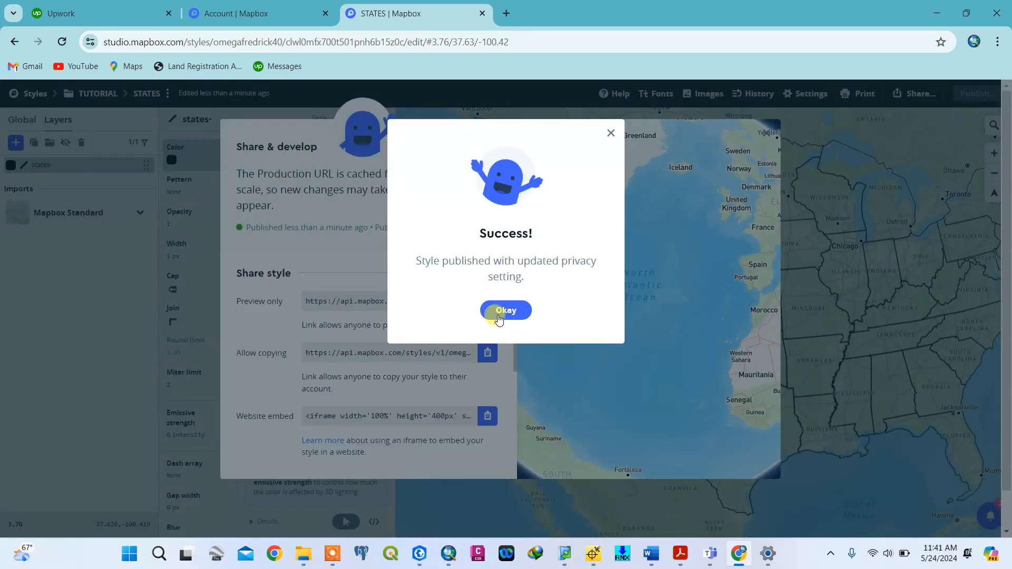
Dismiss the publishing confirmation and view the style's third-party integration URLs for WMTS, ArcGIS Online and Tableau
left_click(503, 312)
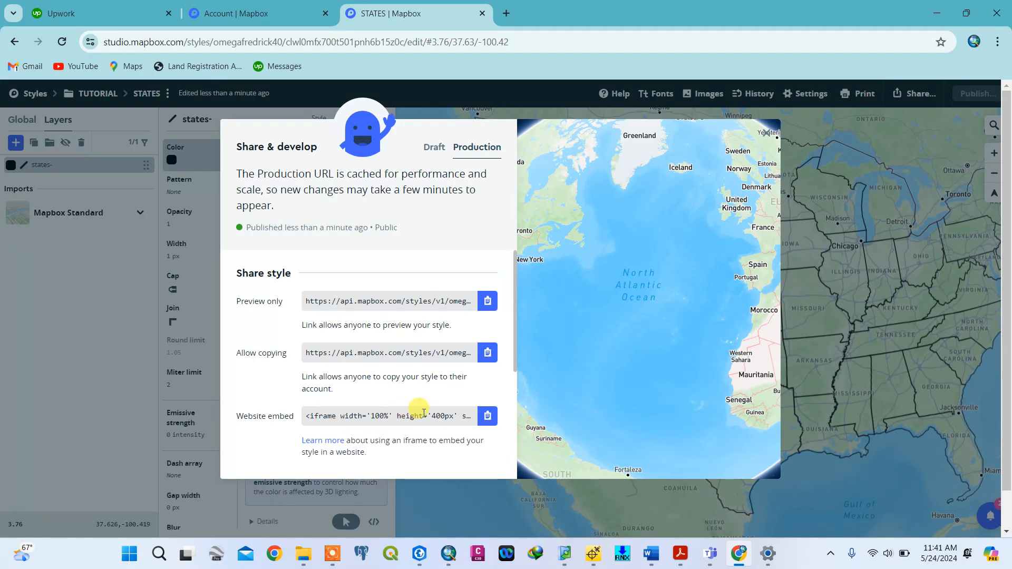
scroll(394, 351, "down", 4)
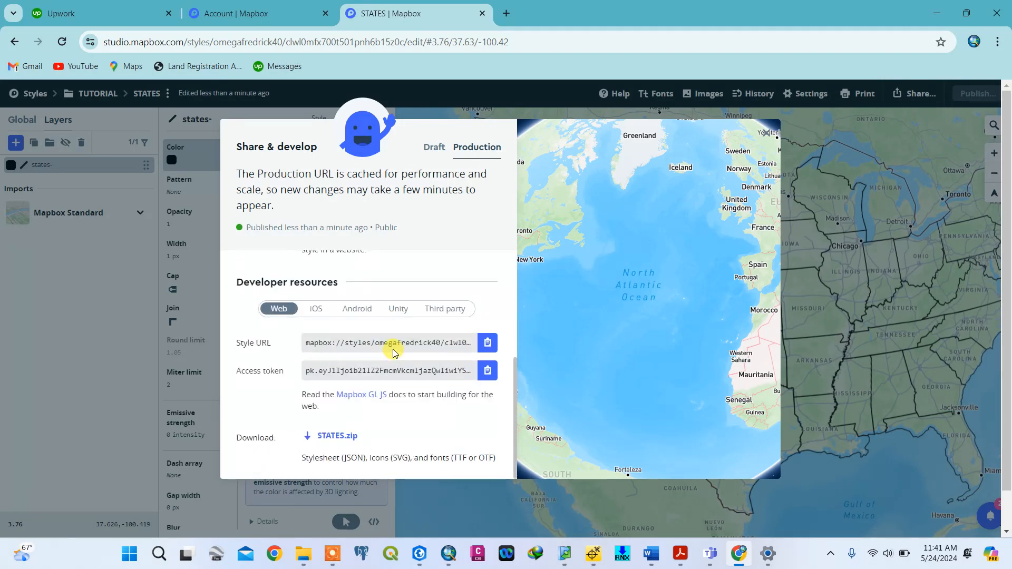
left_click(455, 313)
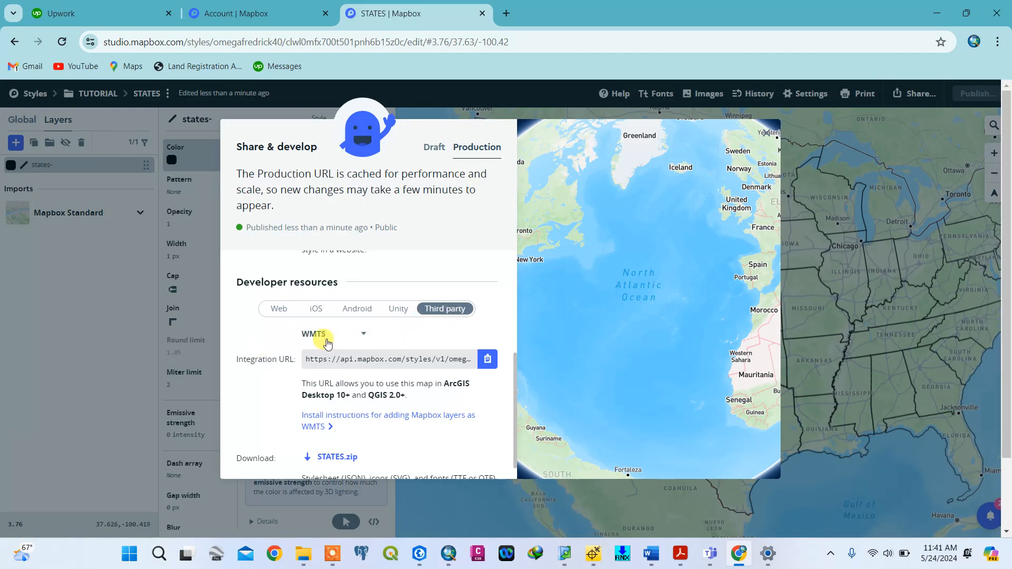
left_click(366, 339)
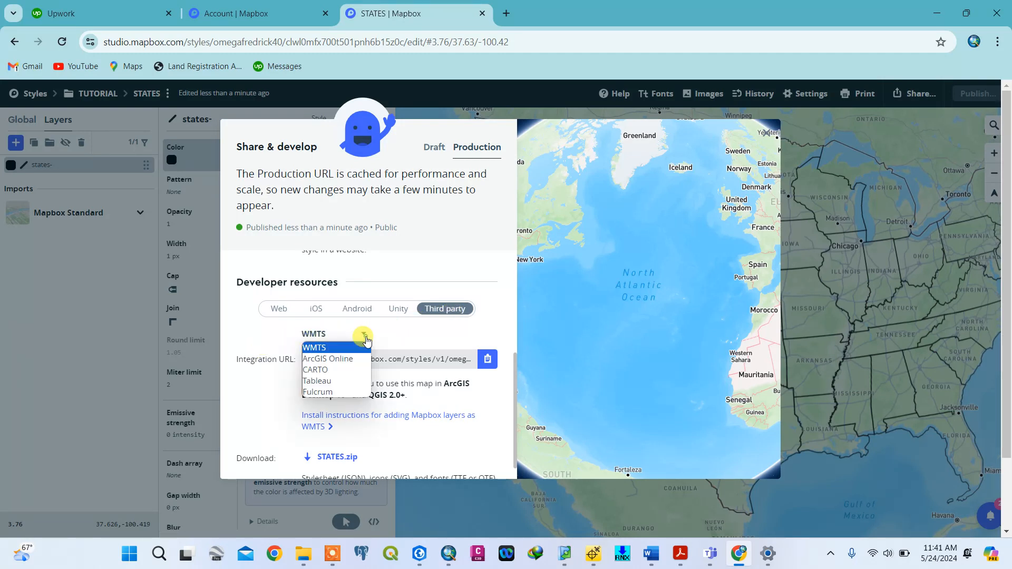
left_click(331, 358)
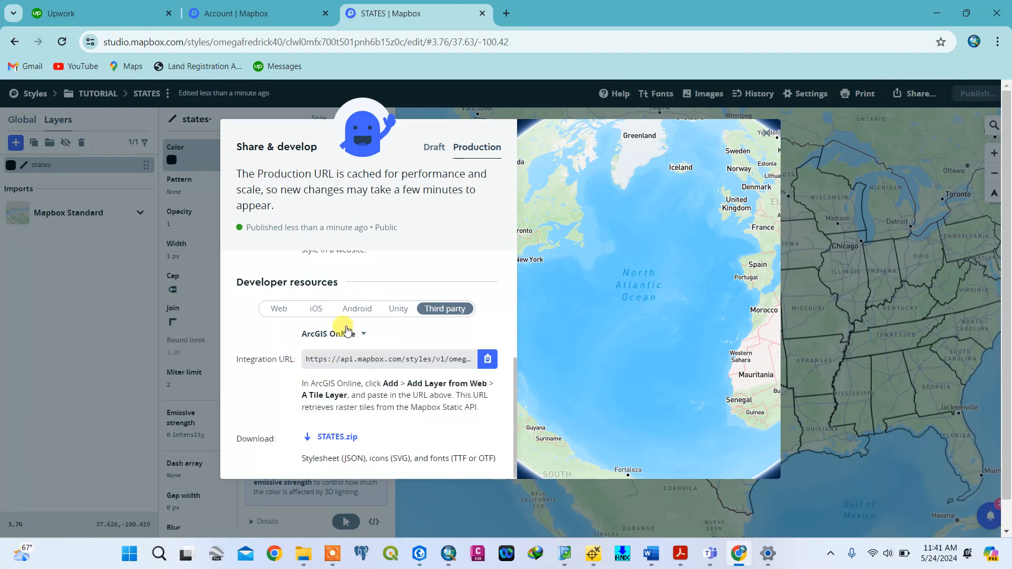
left_click(363, 334)
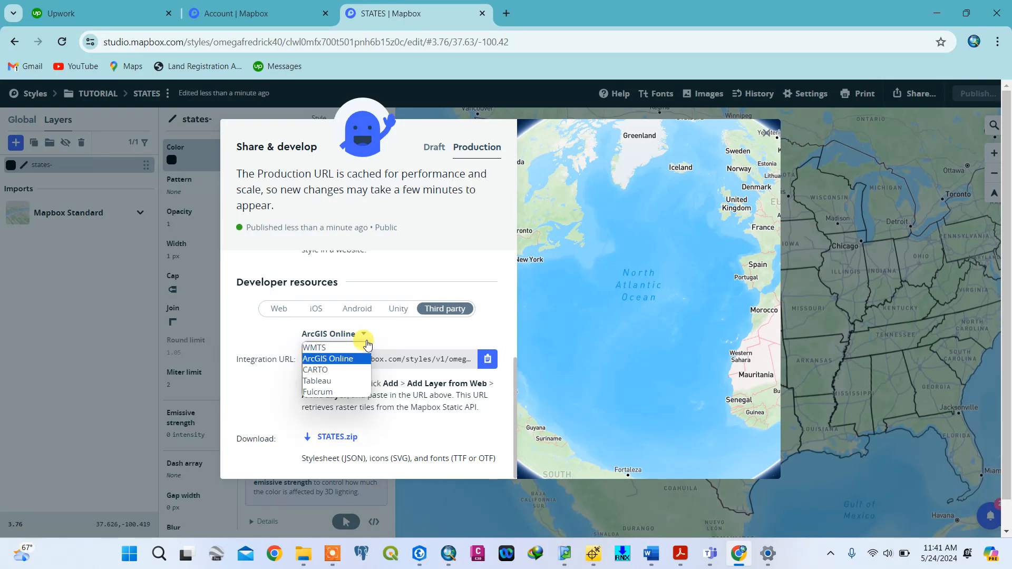
left_click(321, 381)
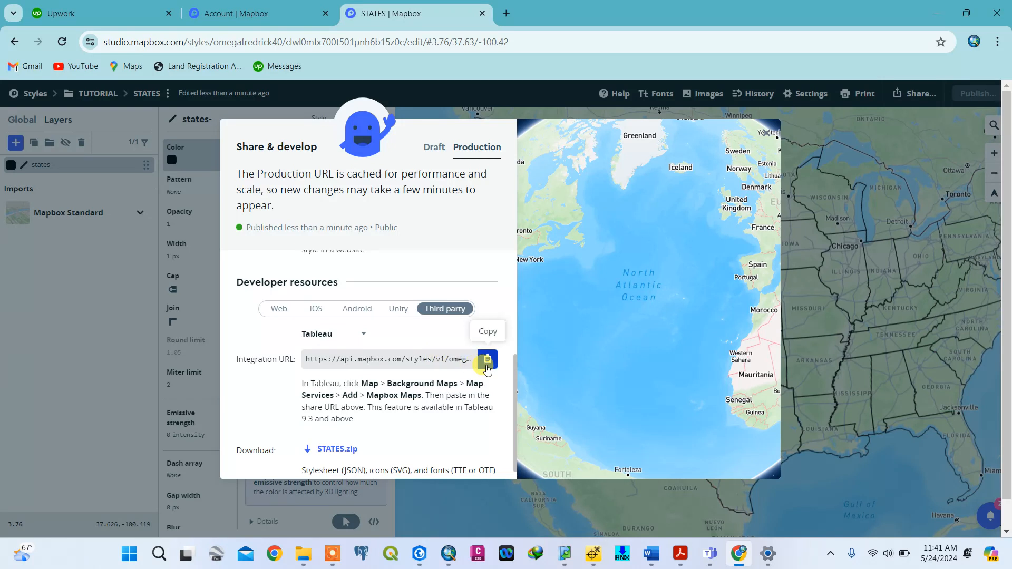
Download the style package STATES.zip and open the downloaded archive in a maximized File Explorer window
scroll(410, 397, "down", 1)
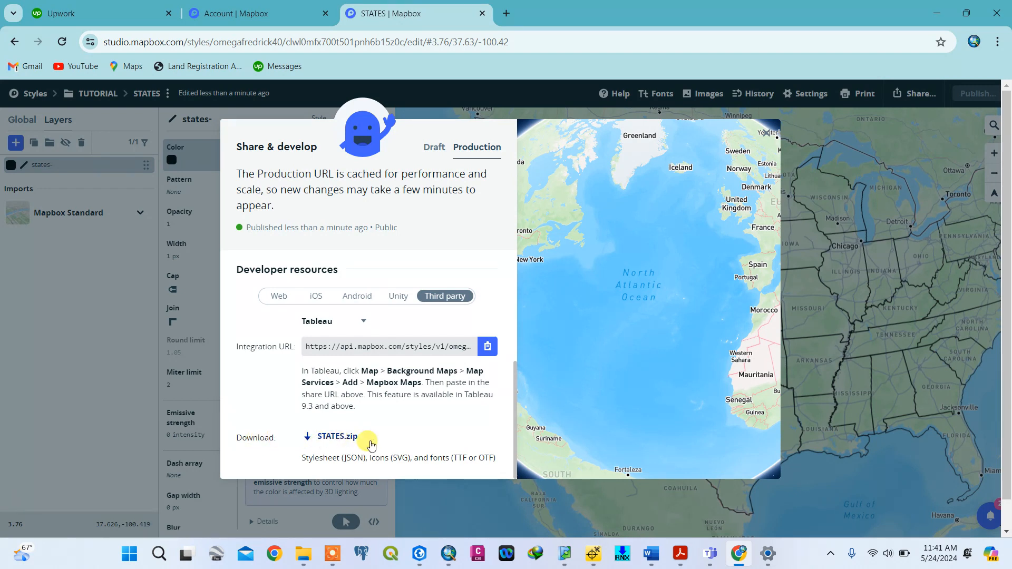
left_click(337, 438)
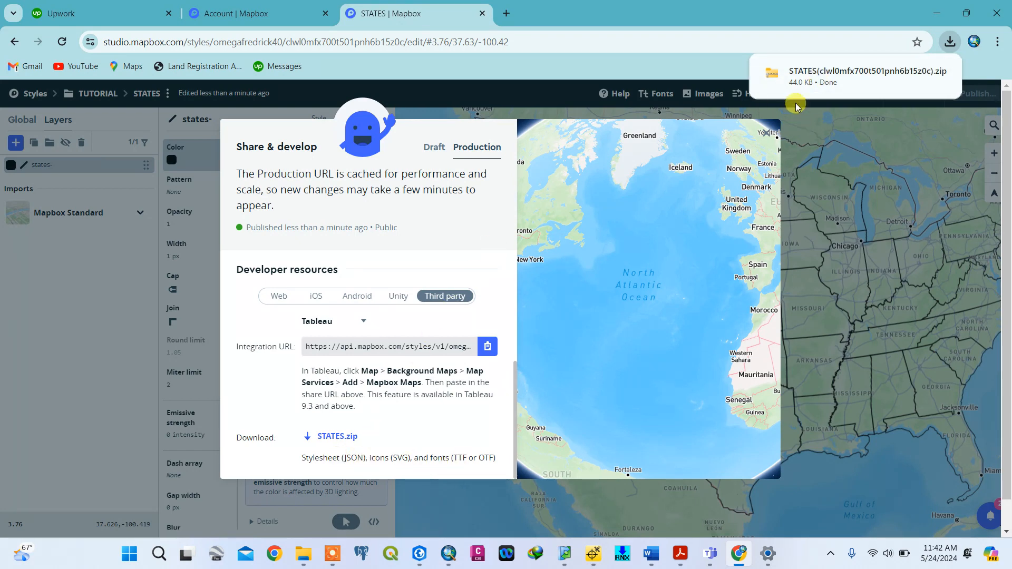
left_click(807, 76)
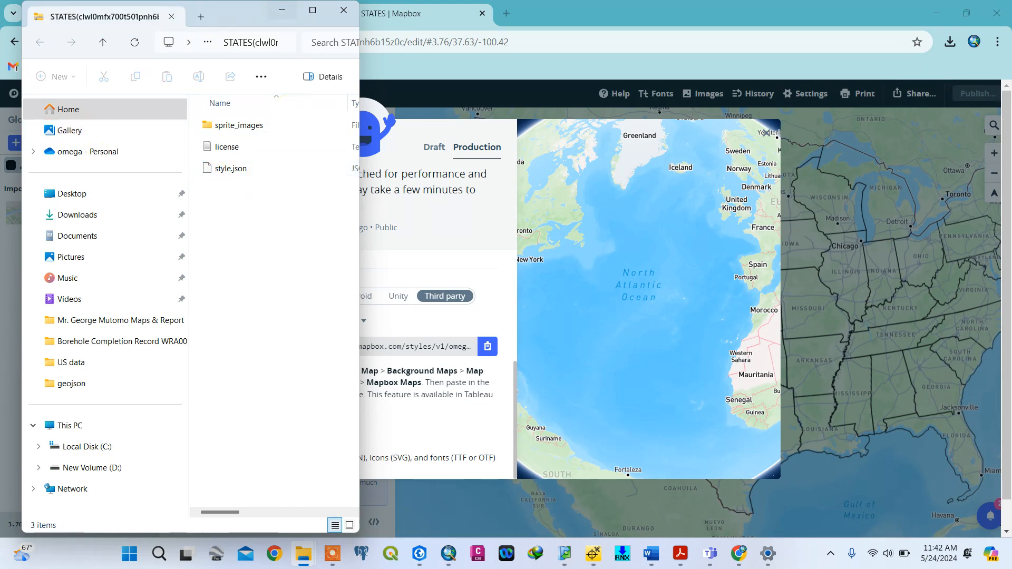
left_click(313, 12)
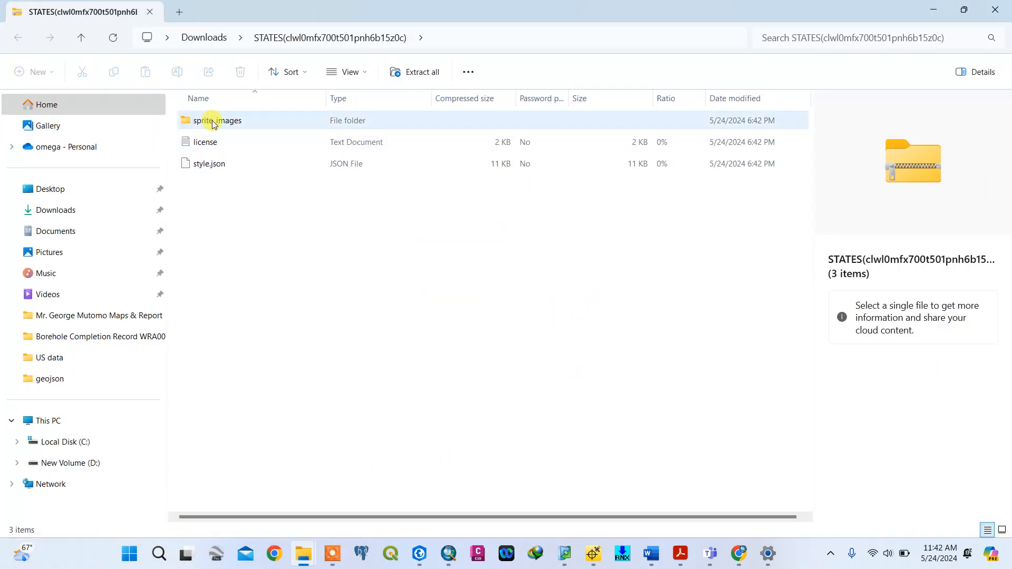
View the mapbox-work, mapbox-grocery and mapbox-bus icons from the archive's sprite_images folder, closing each one after viewing
left_click(216, 123)
double_click(217, 122)
scroll(220, 201, "down", 1)
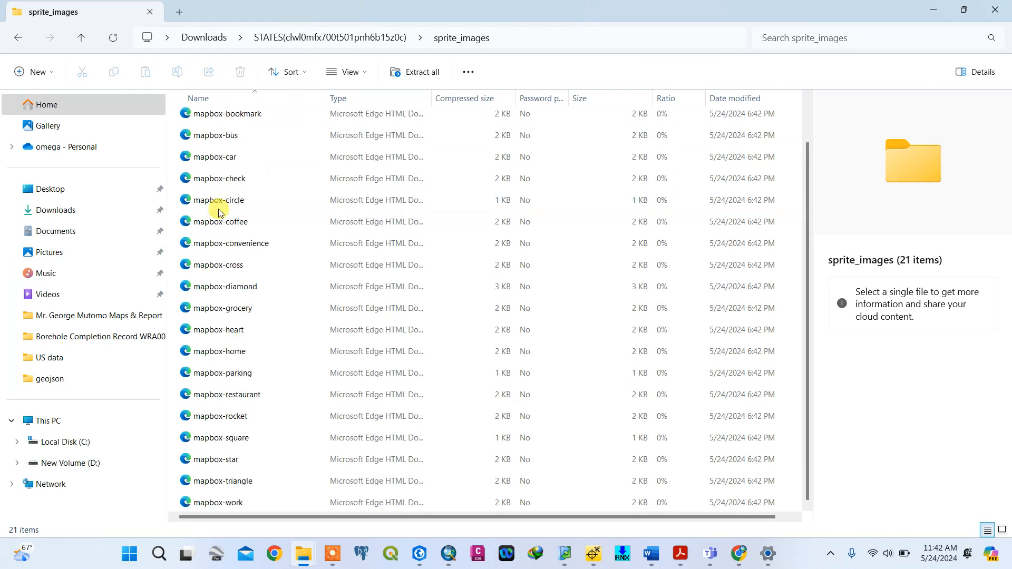
left_click(217, 502)
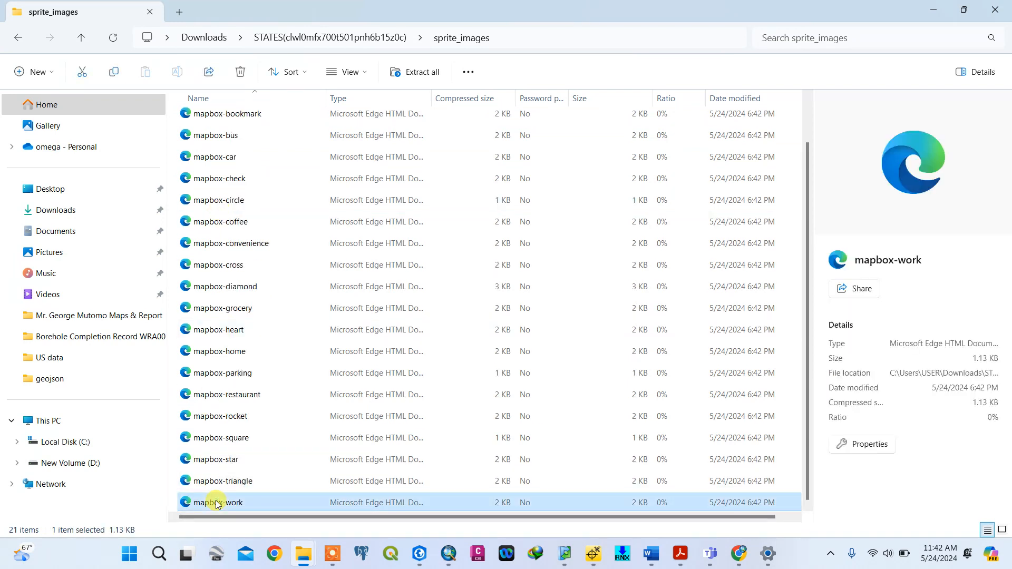
double_click(217, 502)
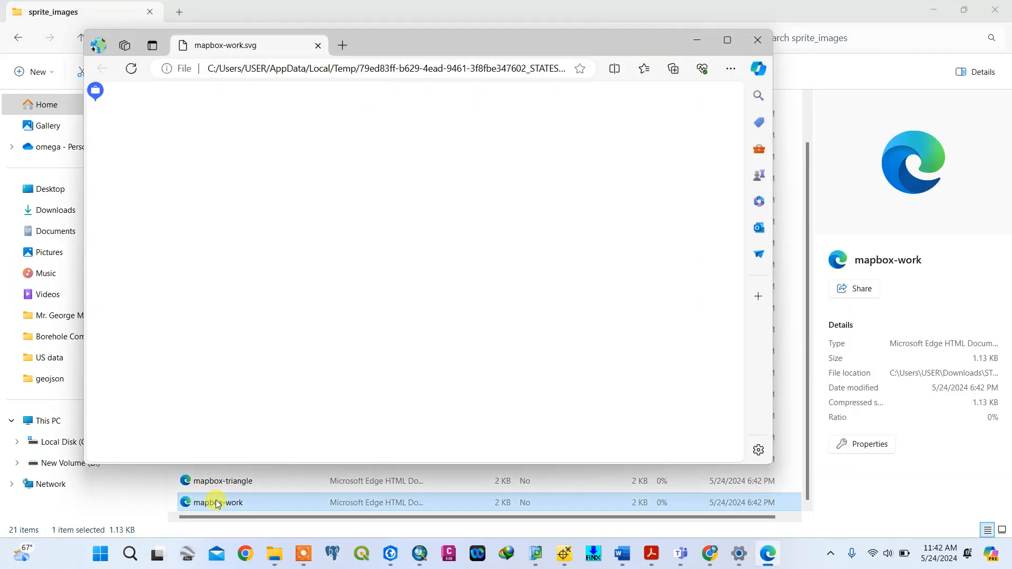
left_click(766, 44)
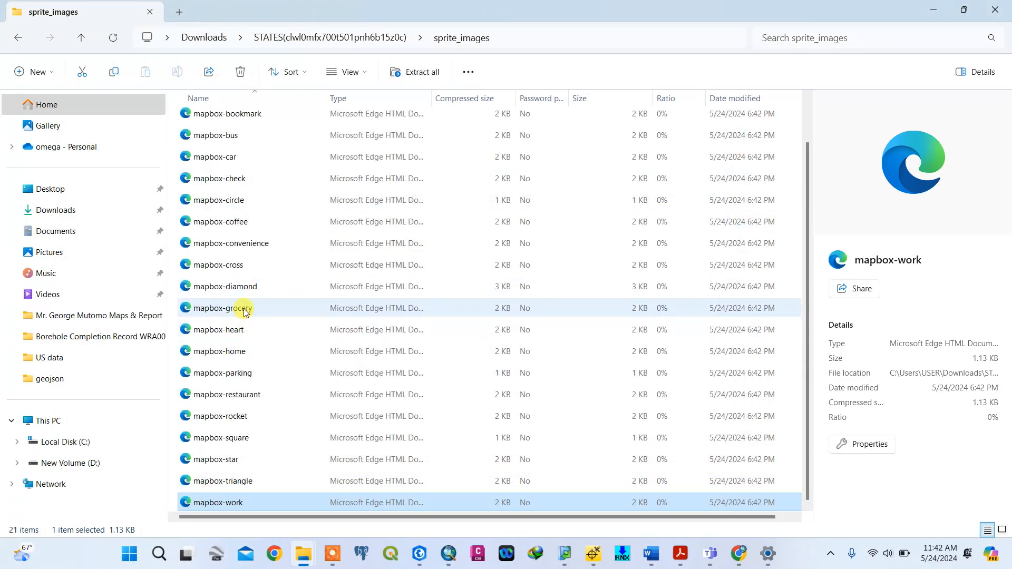
left_click(244, 310)
double_click(245, 311)
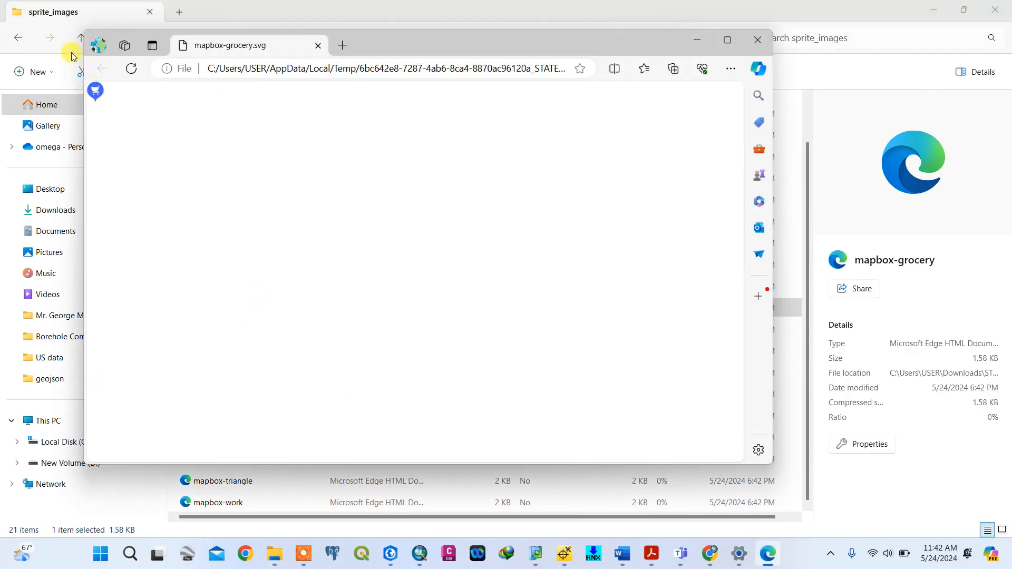
left_click(758, 40)
left_click(209, 136)
double_click(209, 136)
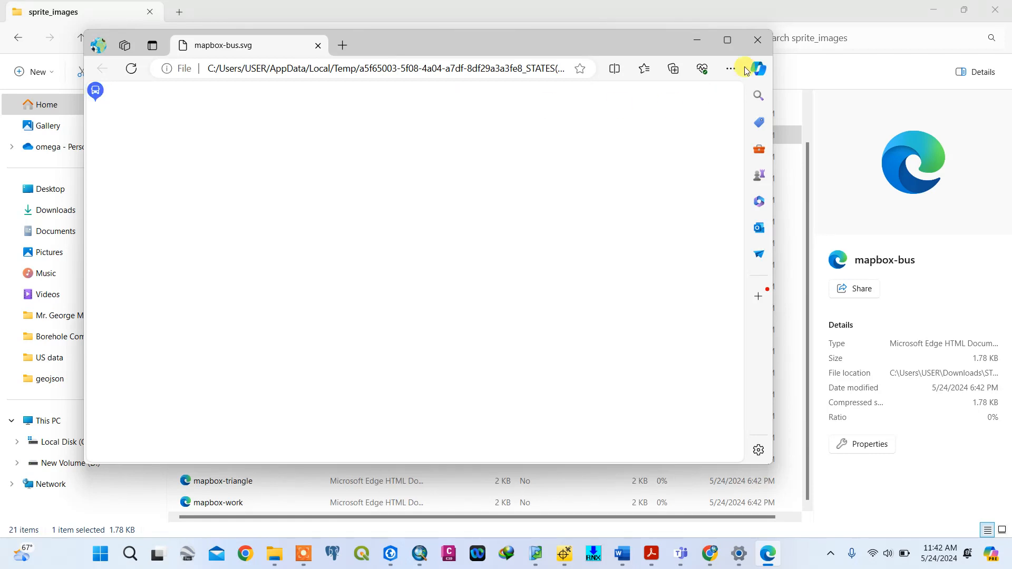
left_click(758, 40)
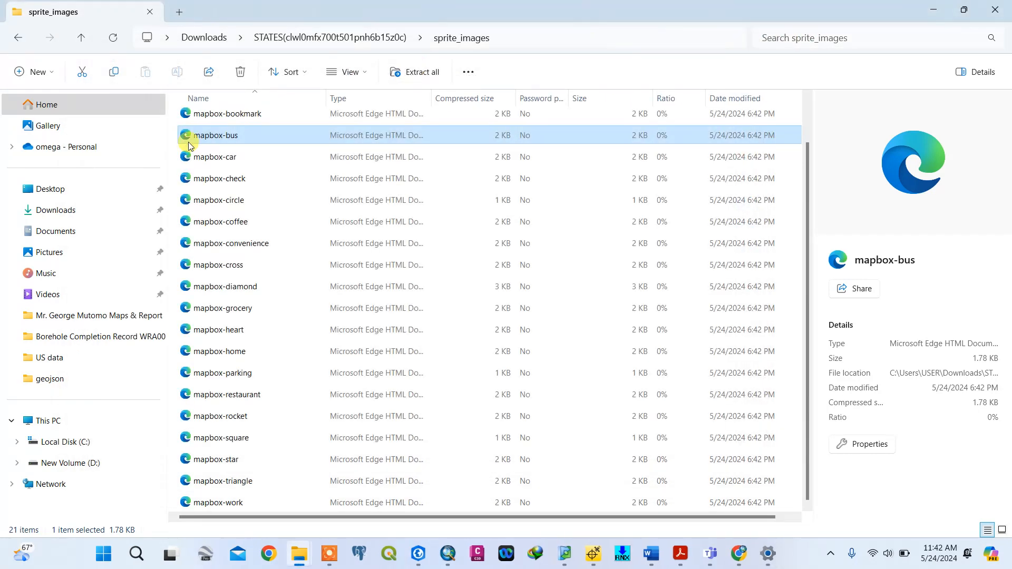
Return to the archive's root folder, read the license text document, and close it
left_click(82, 42)
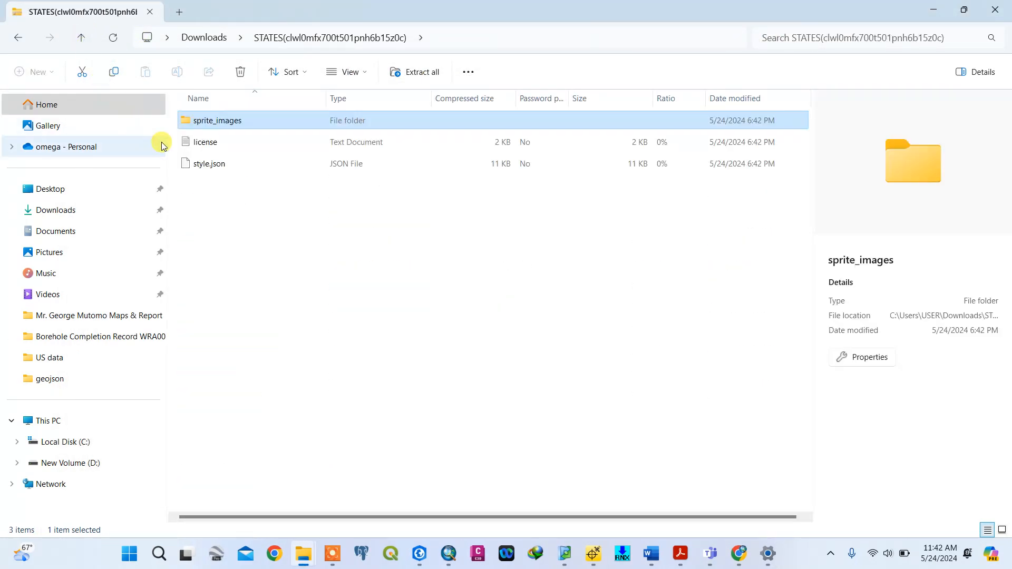
left_click(218, 143)
double_click(217, 144)
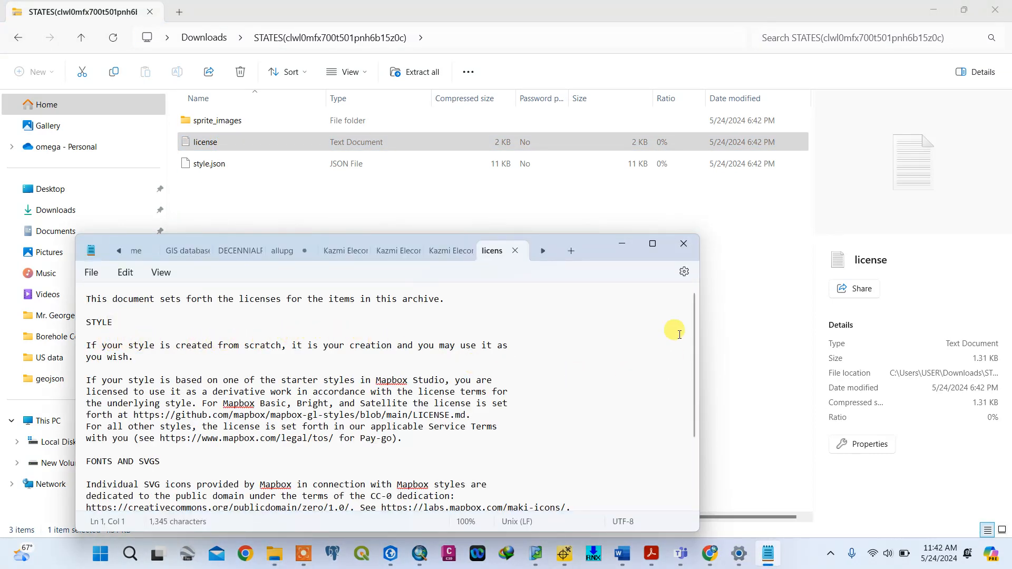
left_click(685, 245)
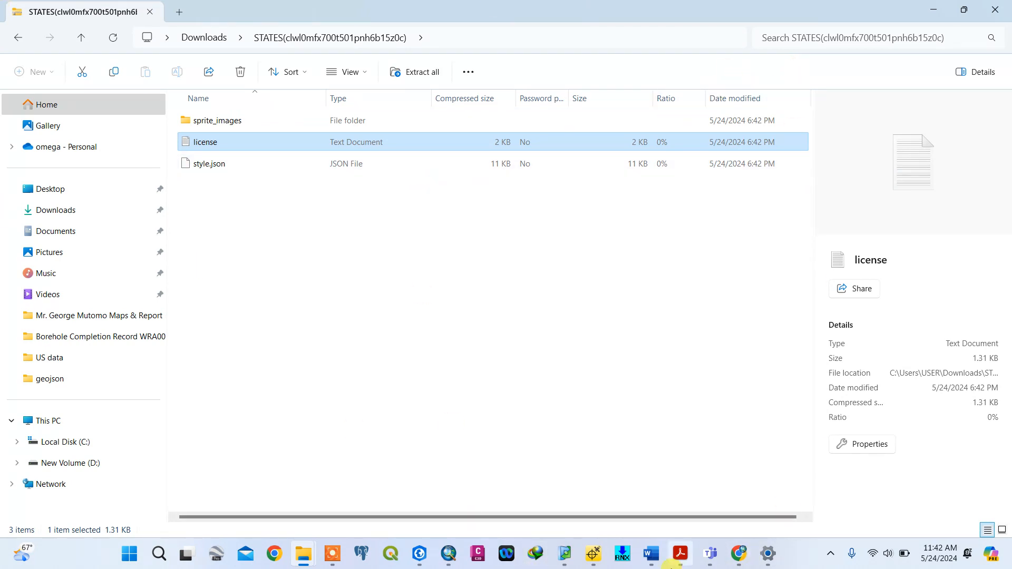
left_click(334, 556)
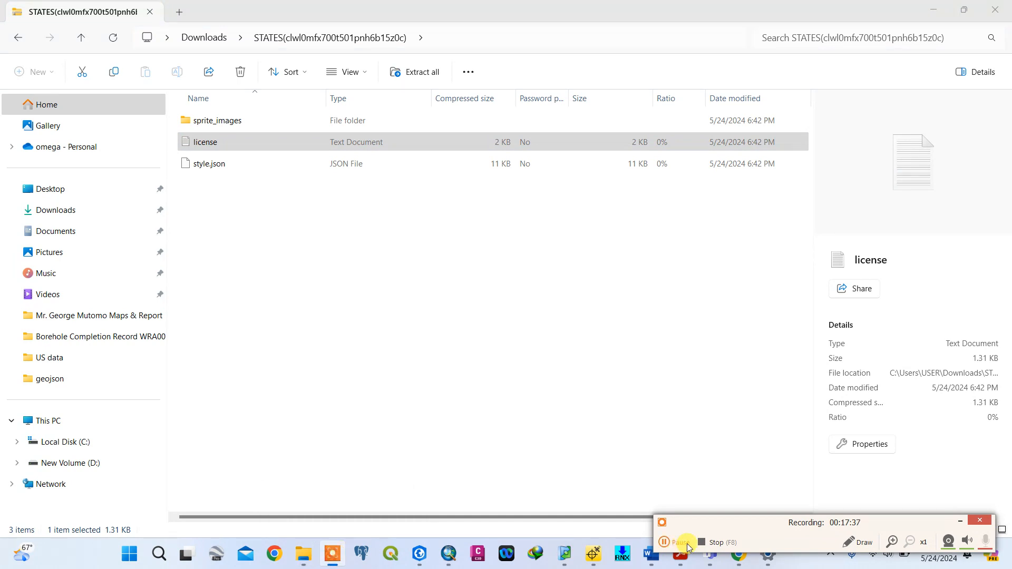